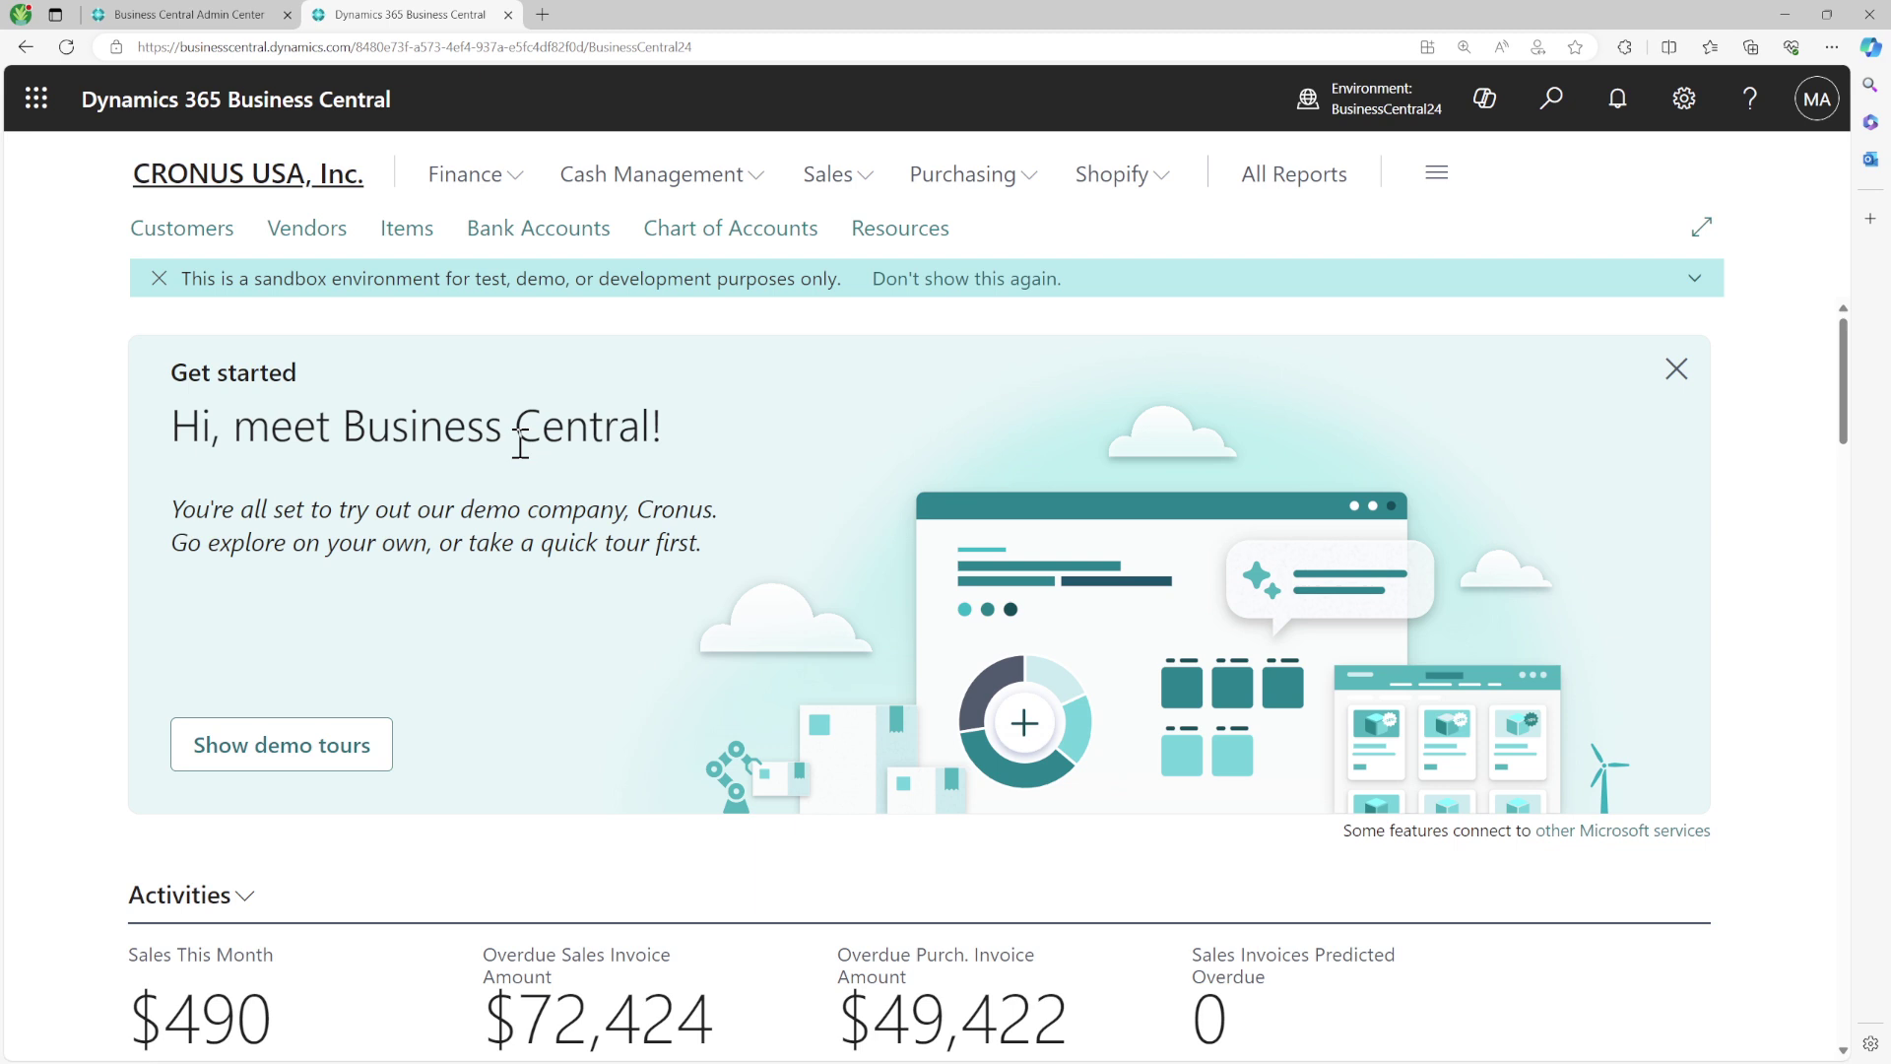
# Open the Customers list, dismiss its introduction and put the list into analysis mode
pyautogui.click(228, 252)
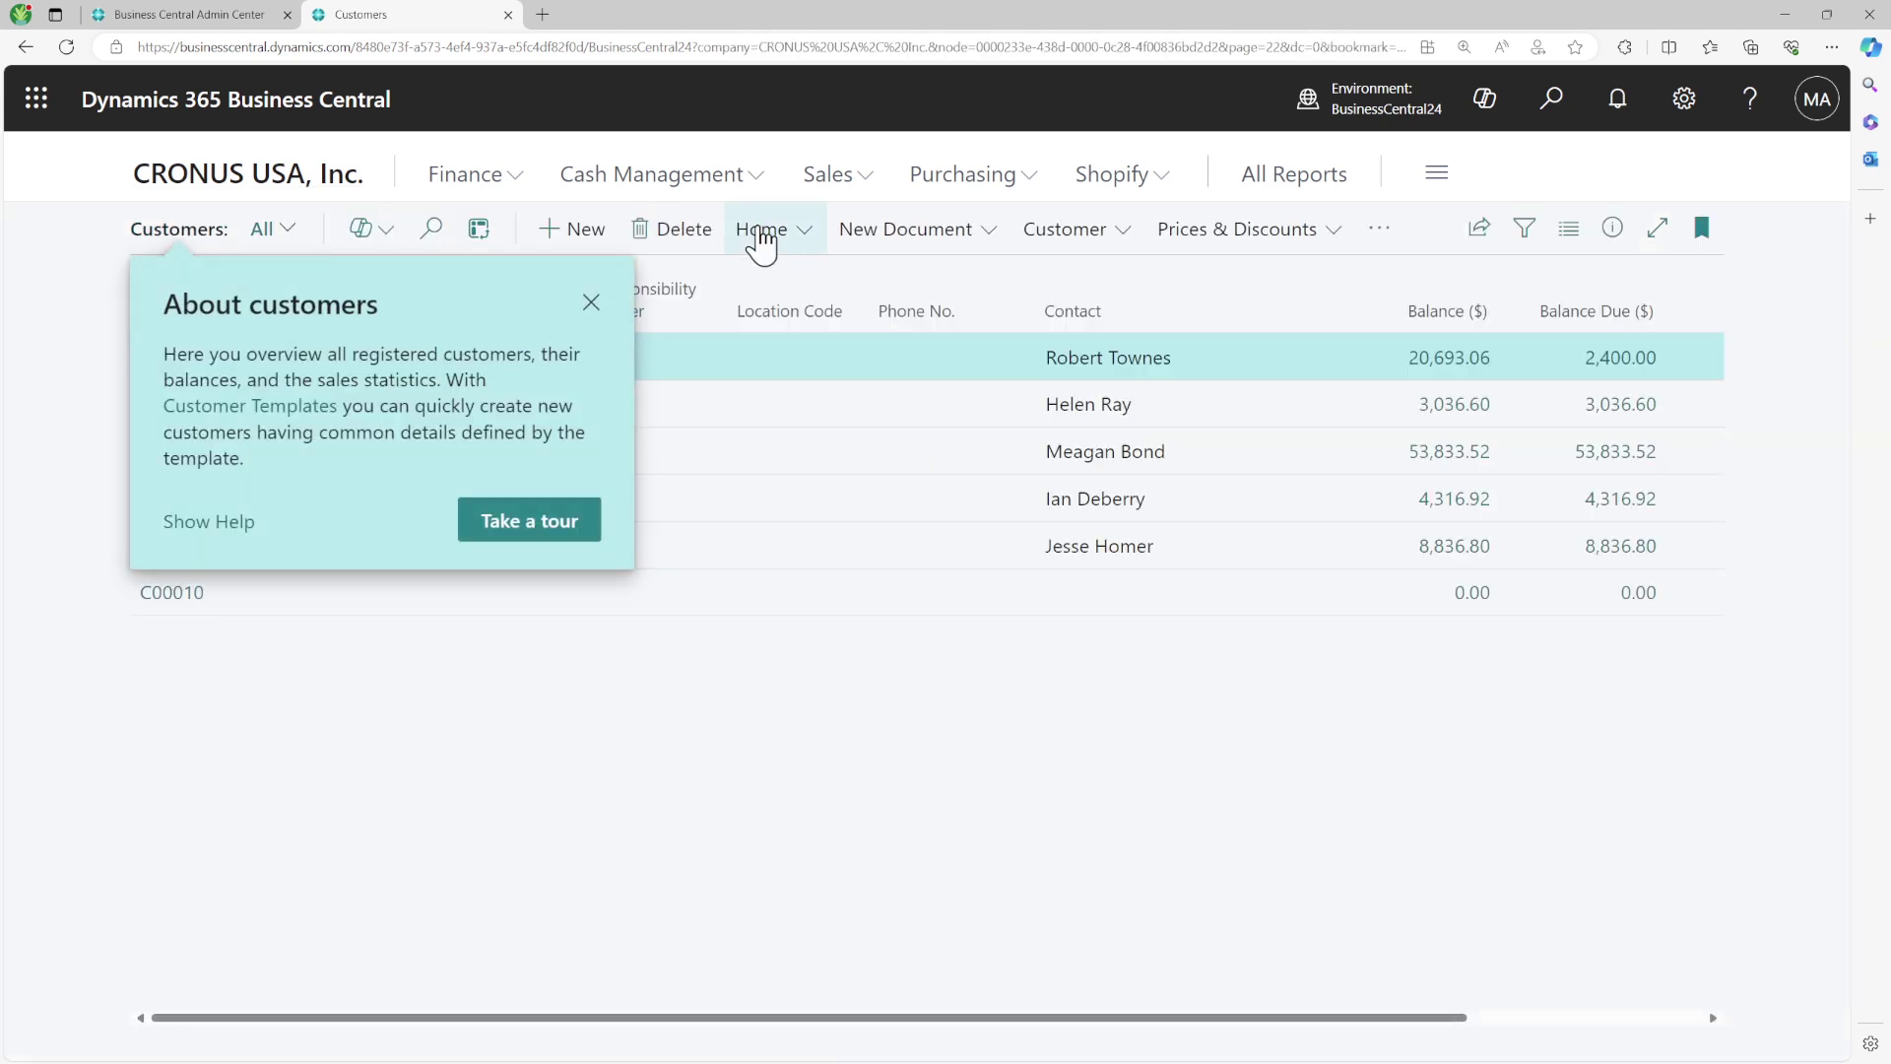
pyautogui.click(589, 302)
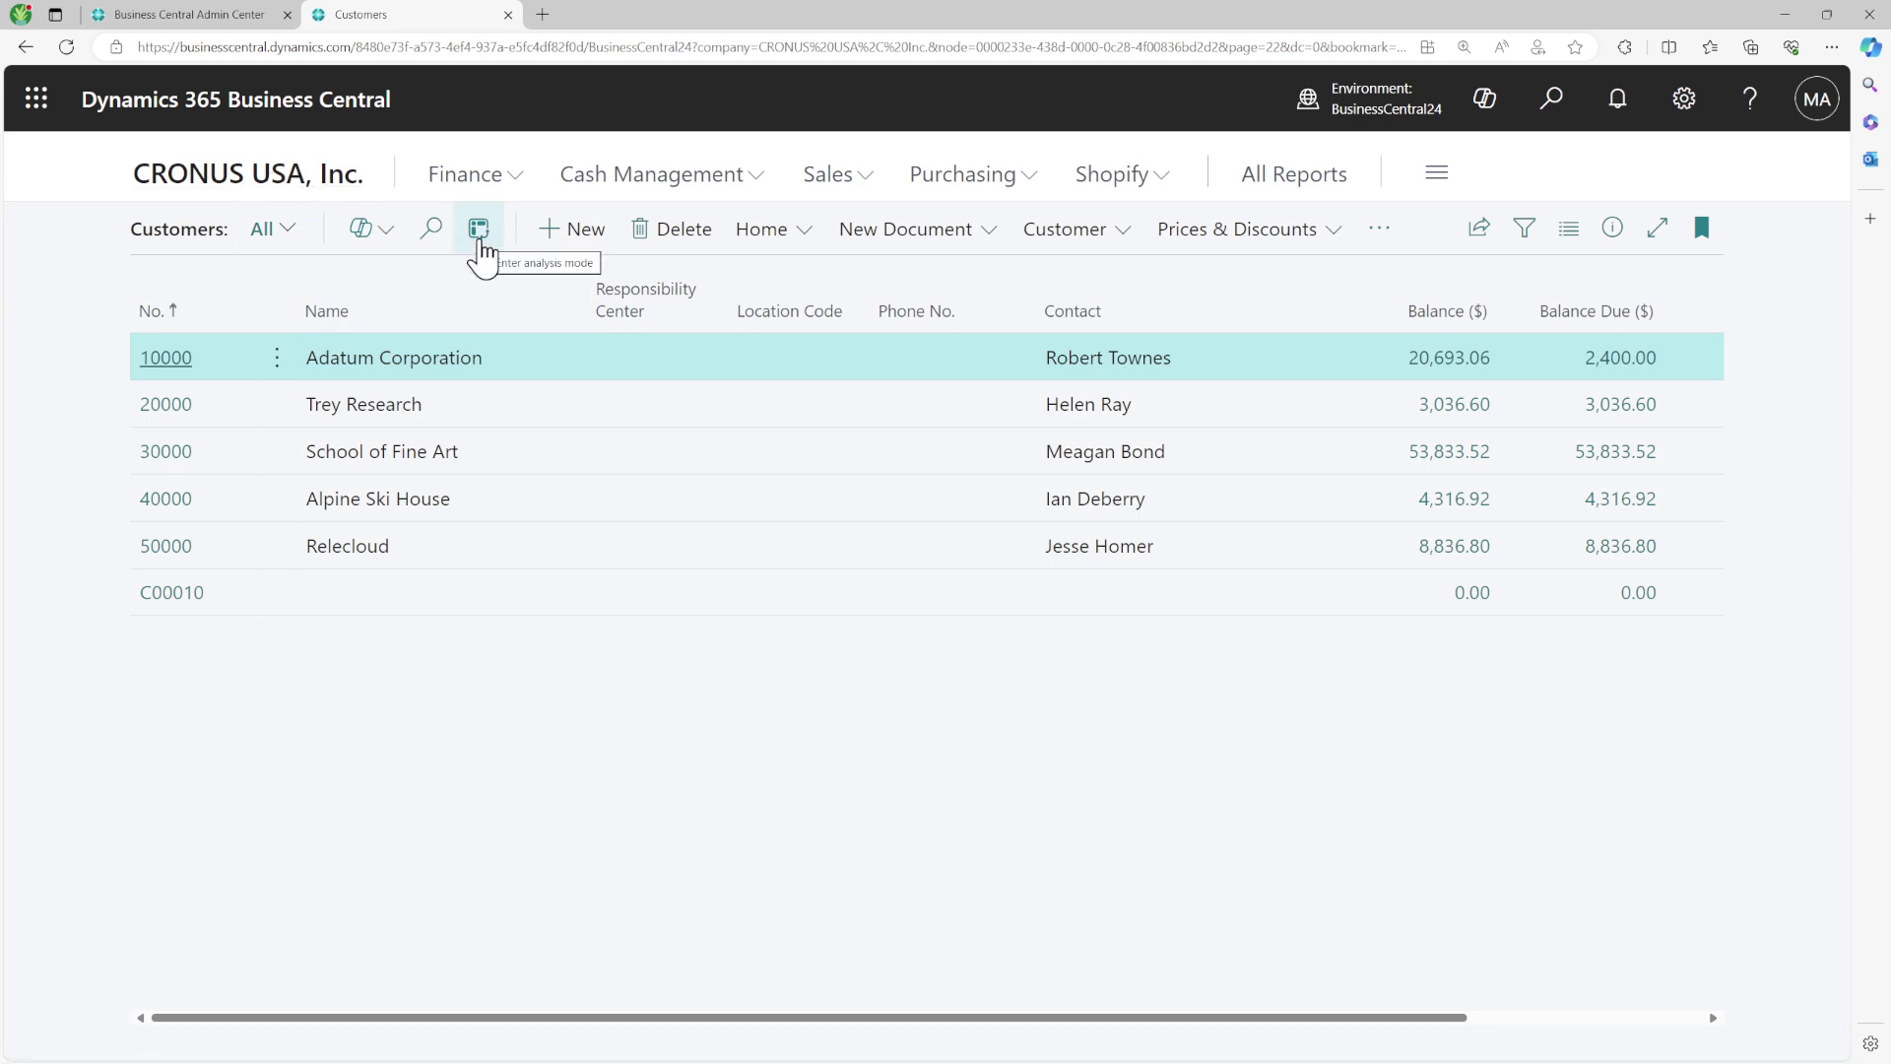
pyautogui.click(479, 230)
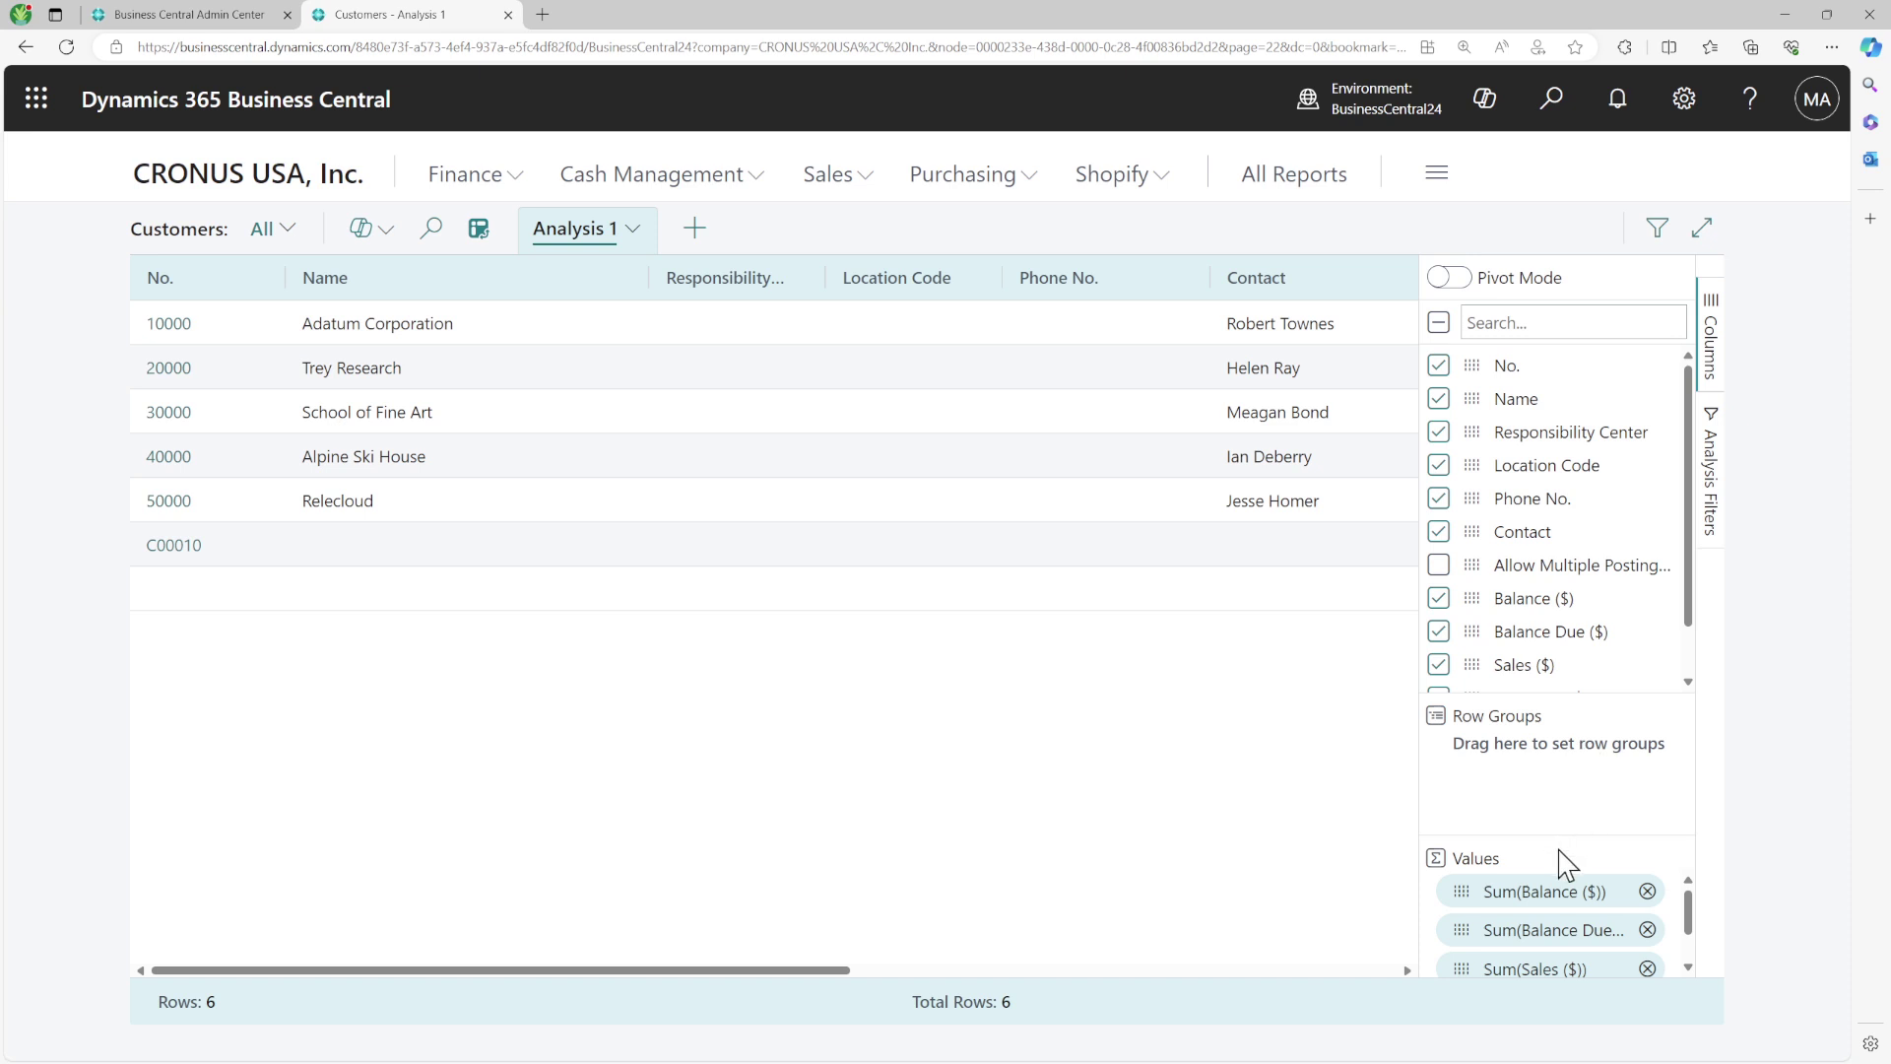
# Export the customer analysis data to an Excel file
pyautogui.click(772, 360)
pyautogui.rightClick(772, 359)
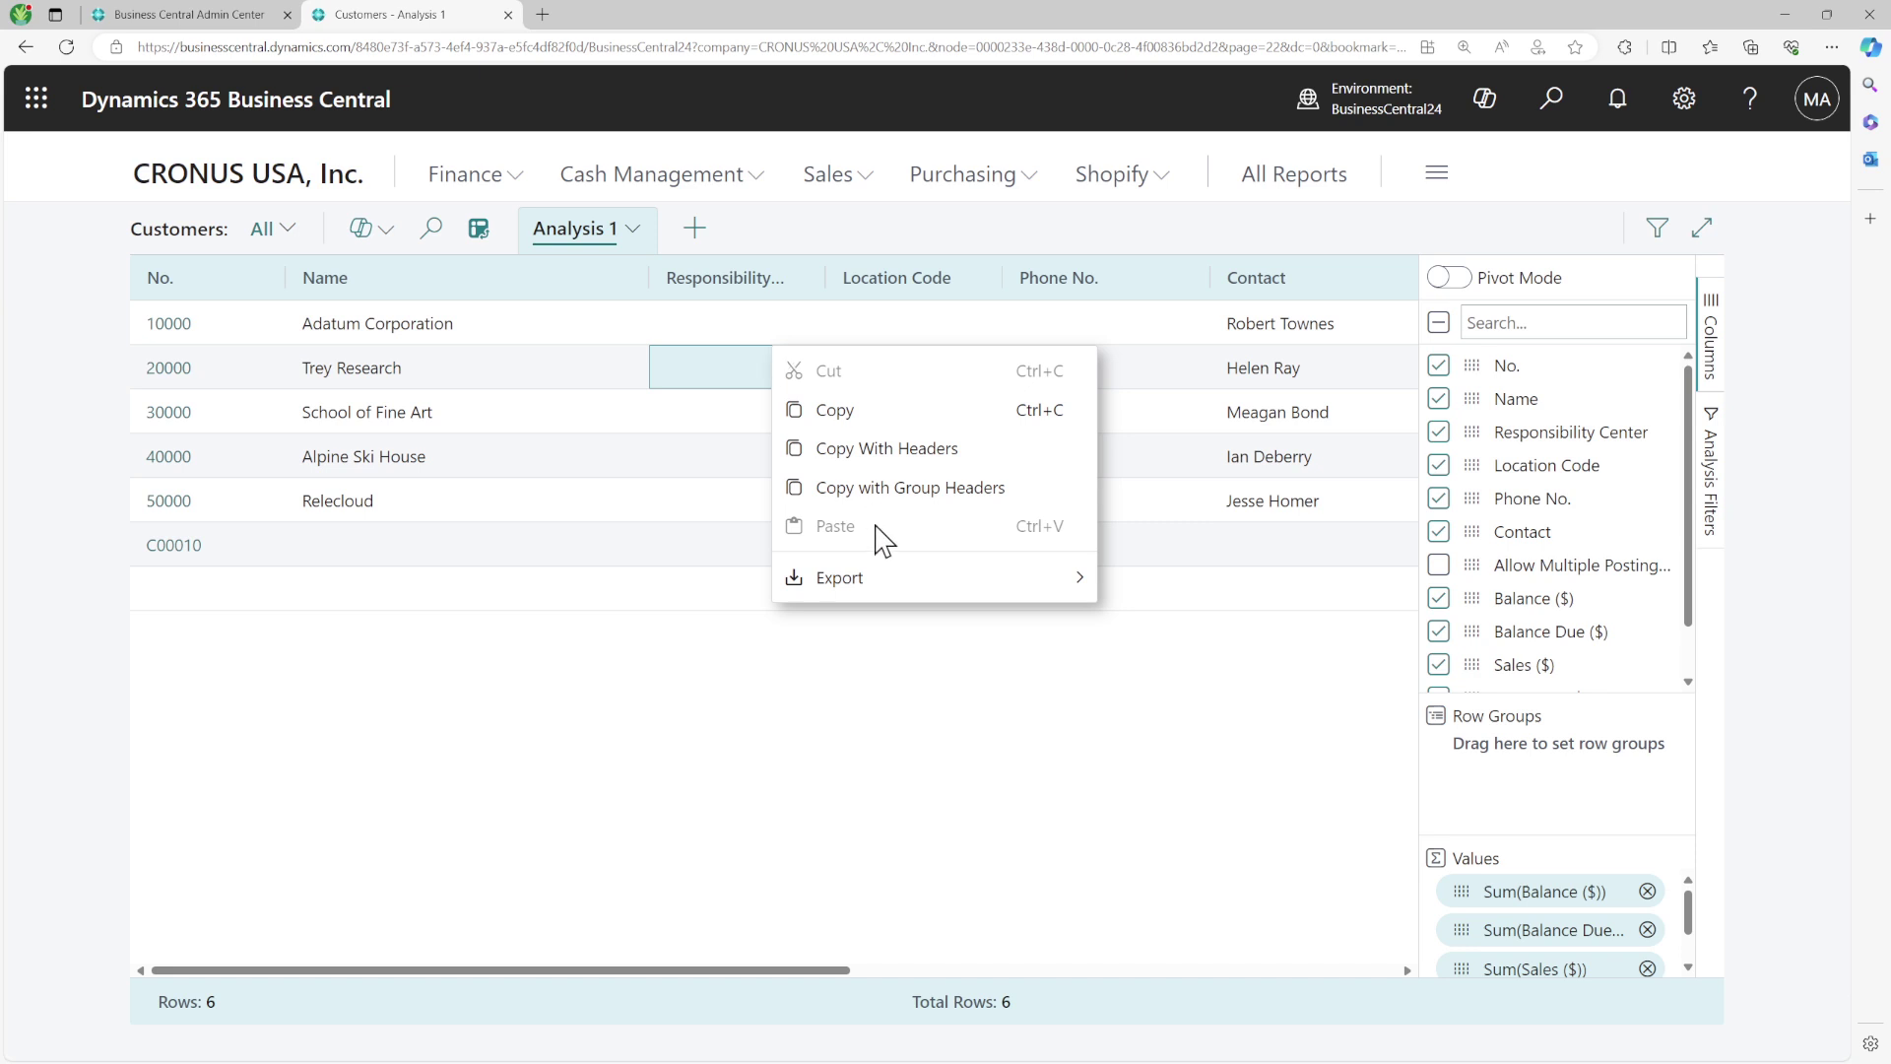
pyautogui.moveTo(898, 591)
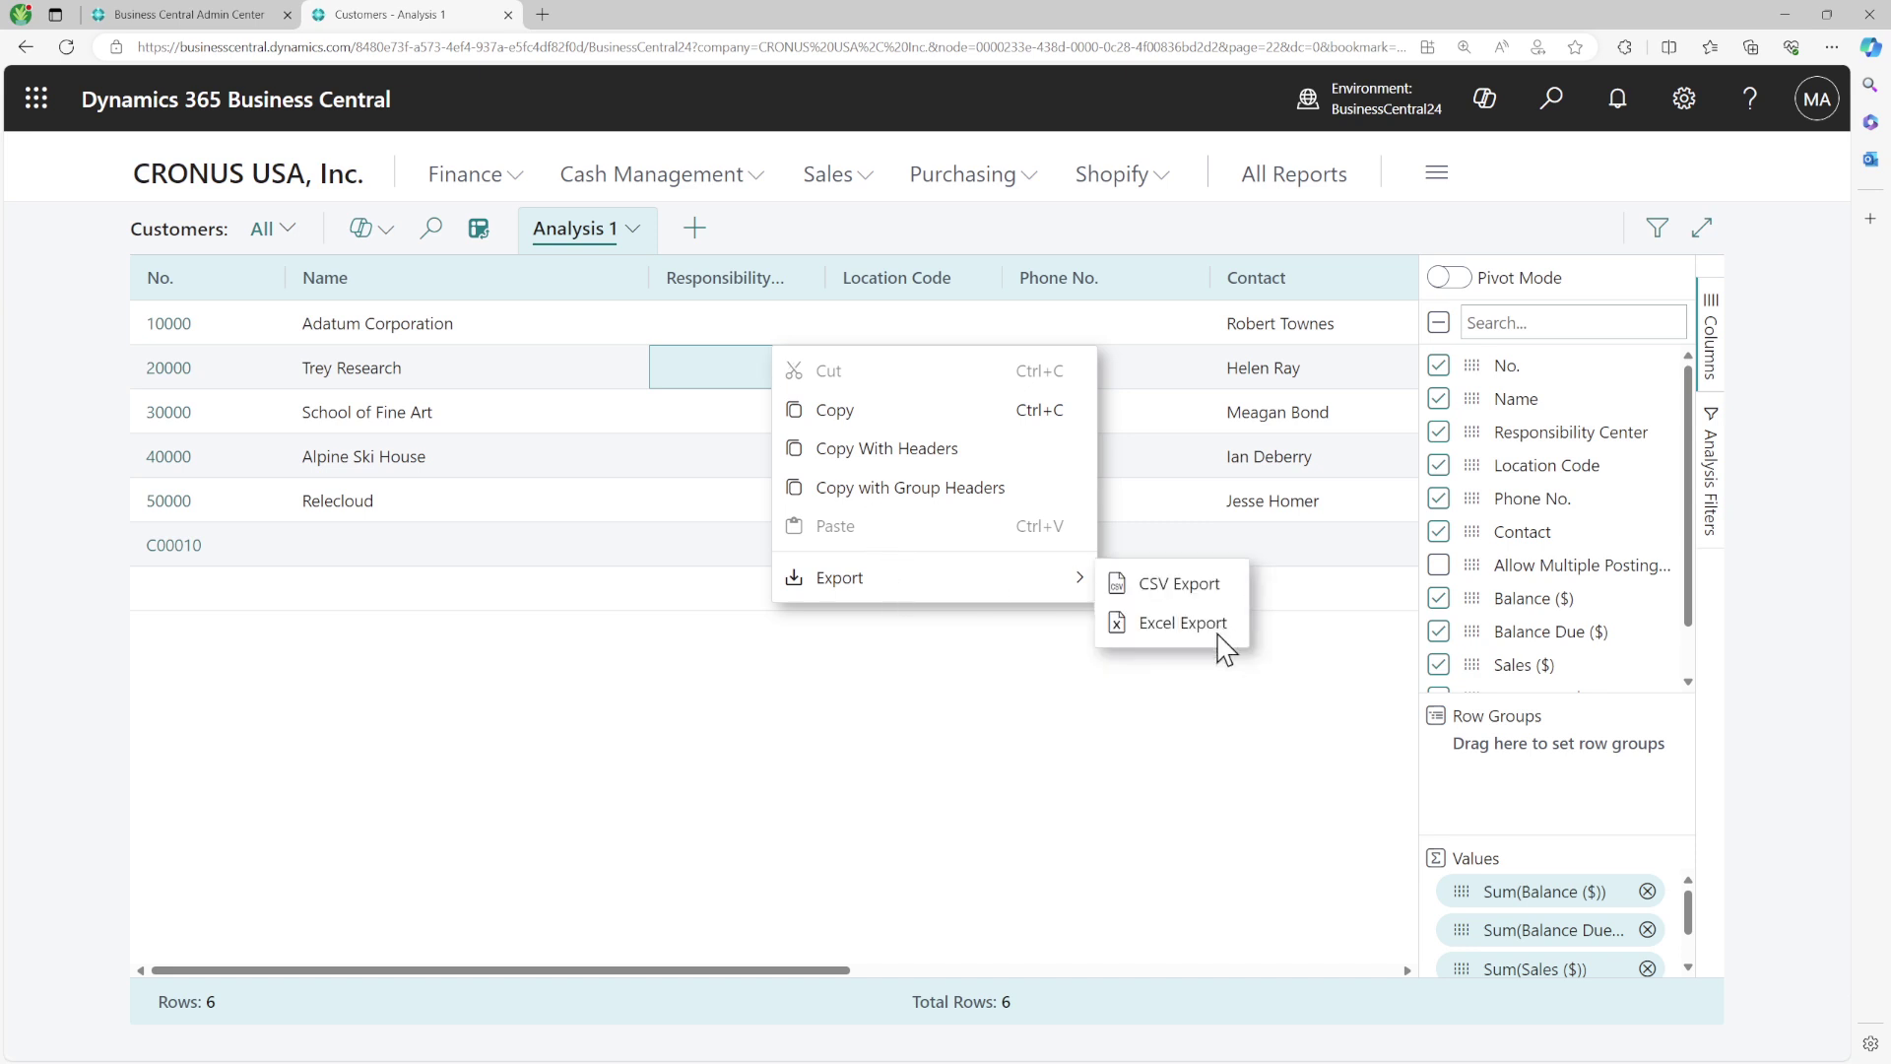
pyautogui.click(1182, 622)
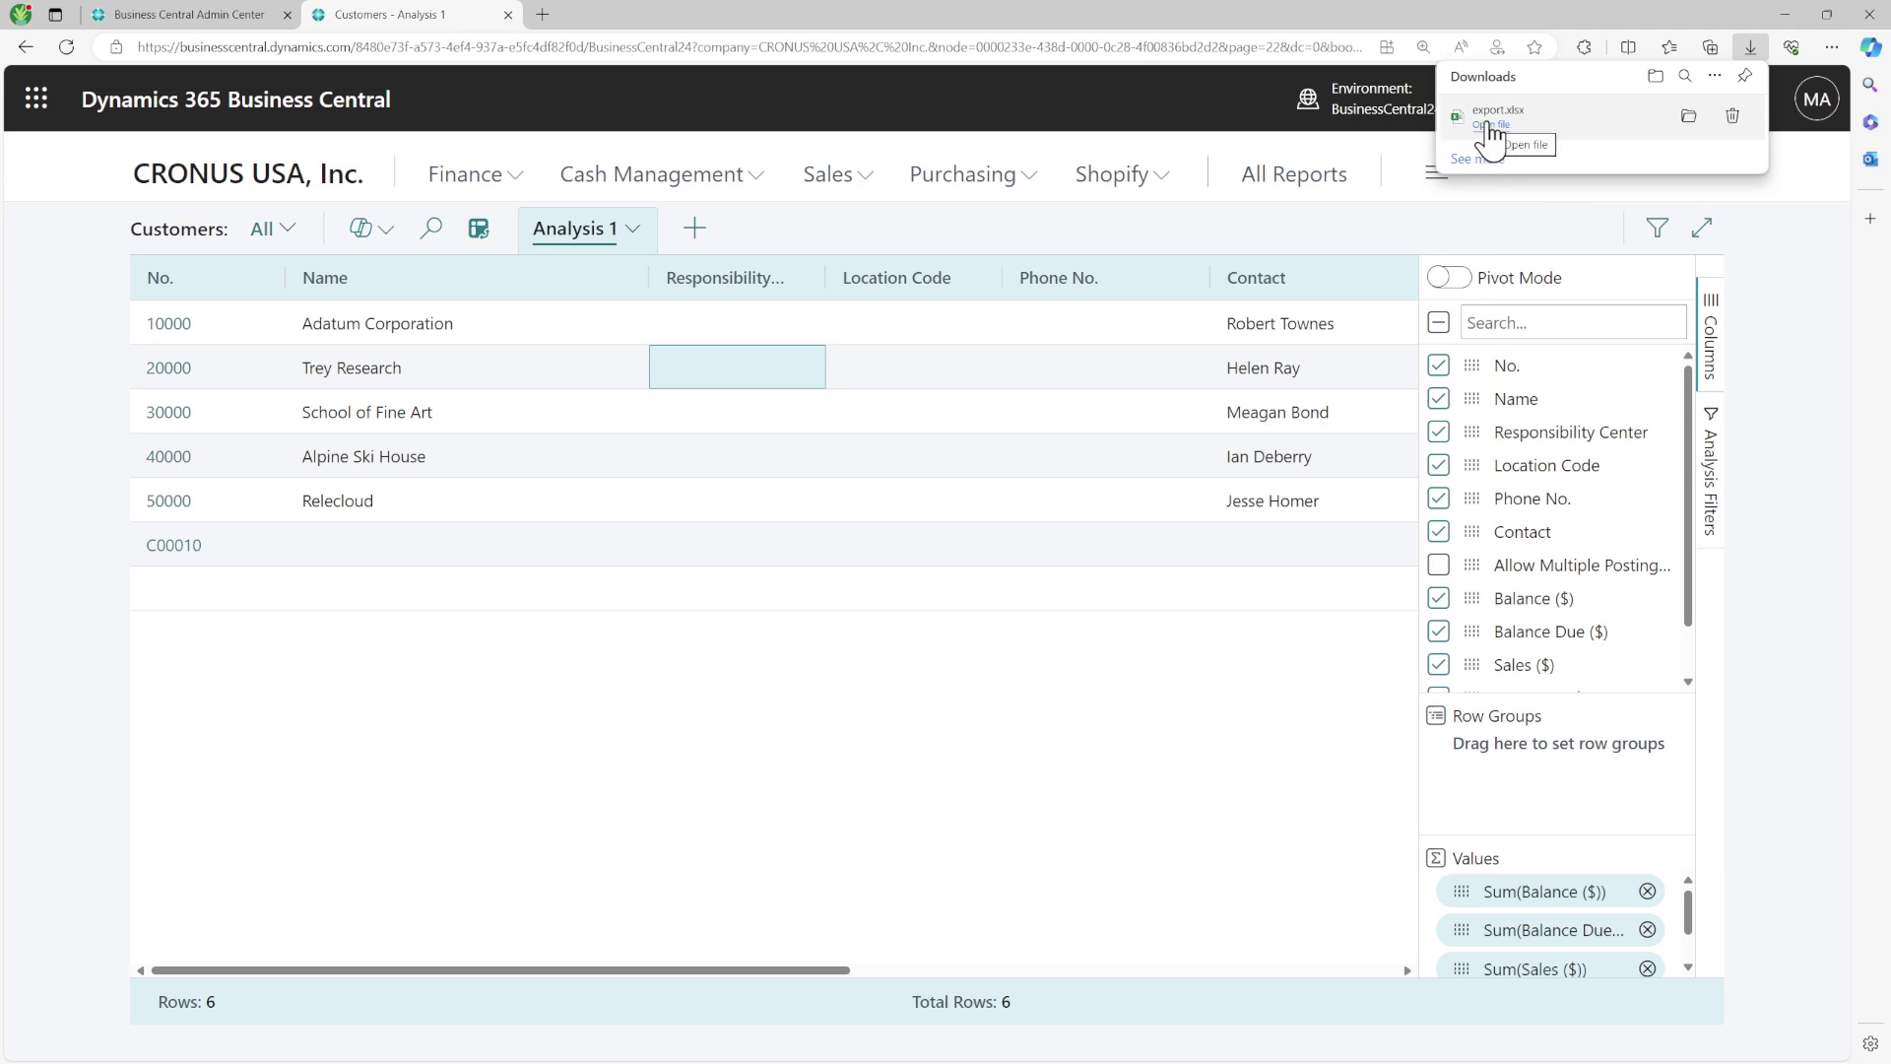
pyautogui.click(638, 232)
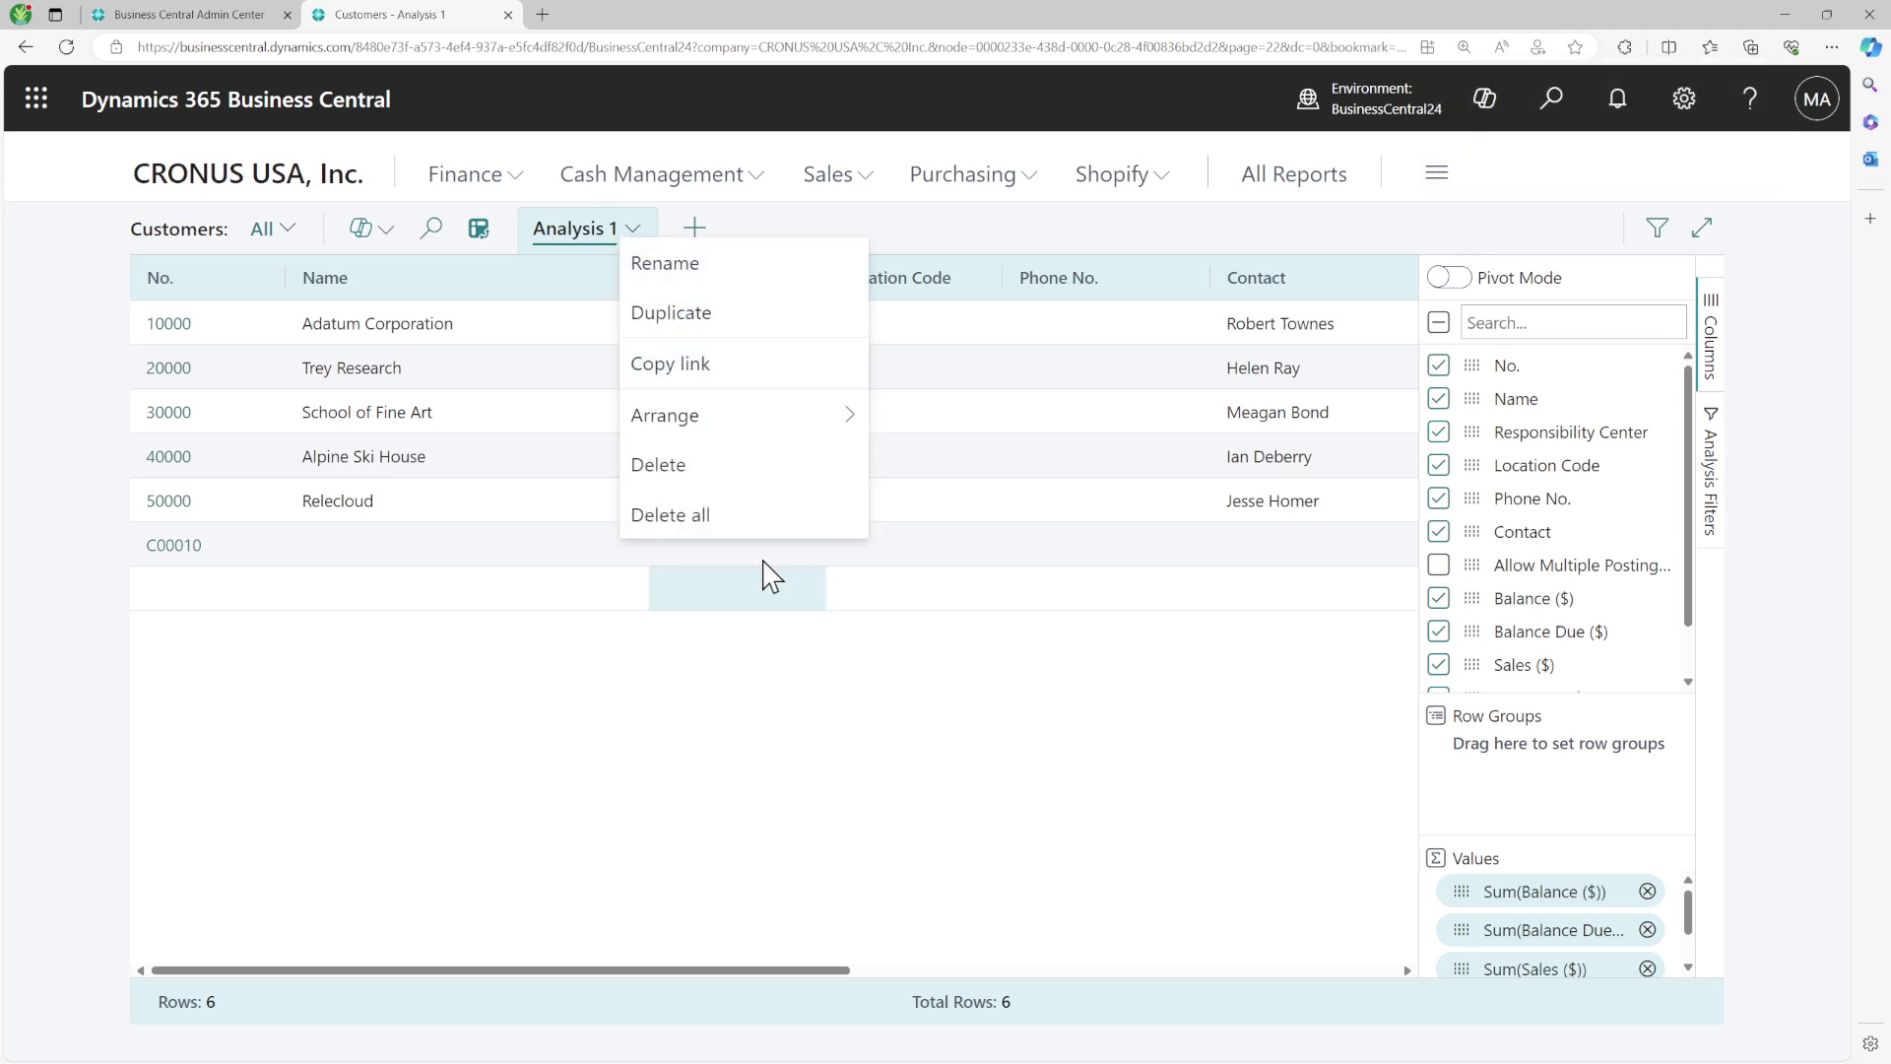
pyautogui.click(755, 469)
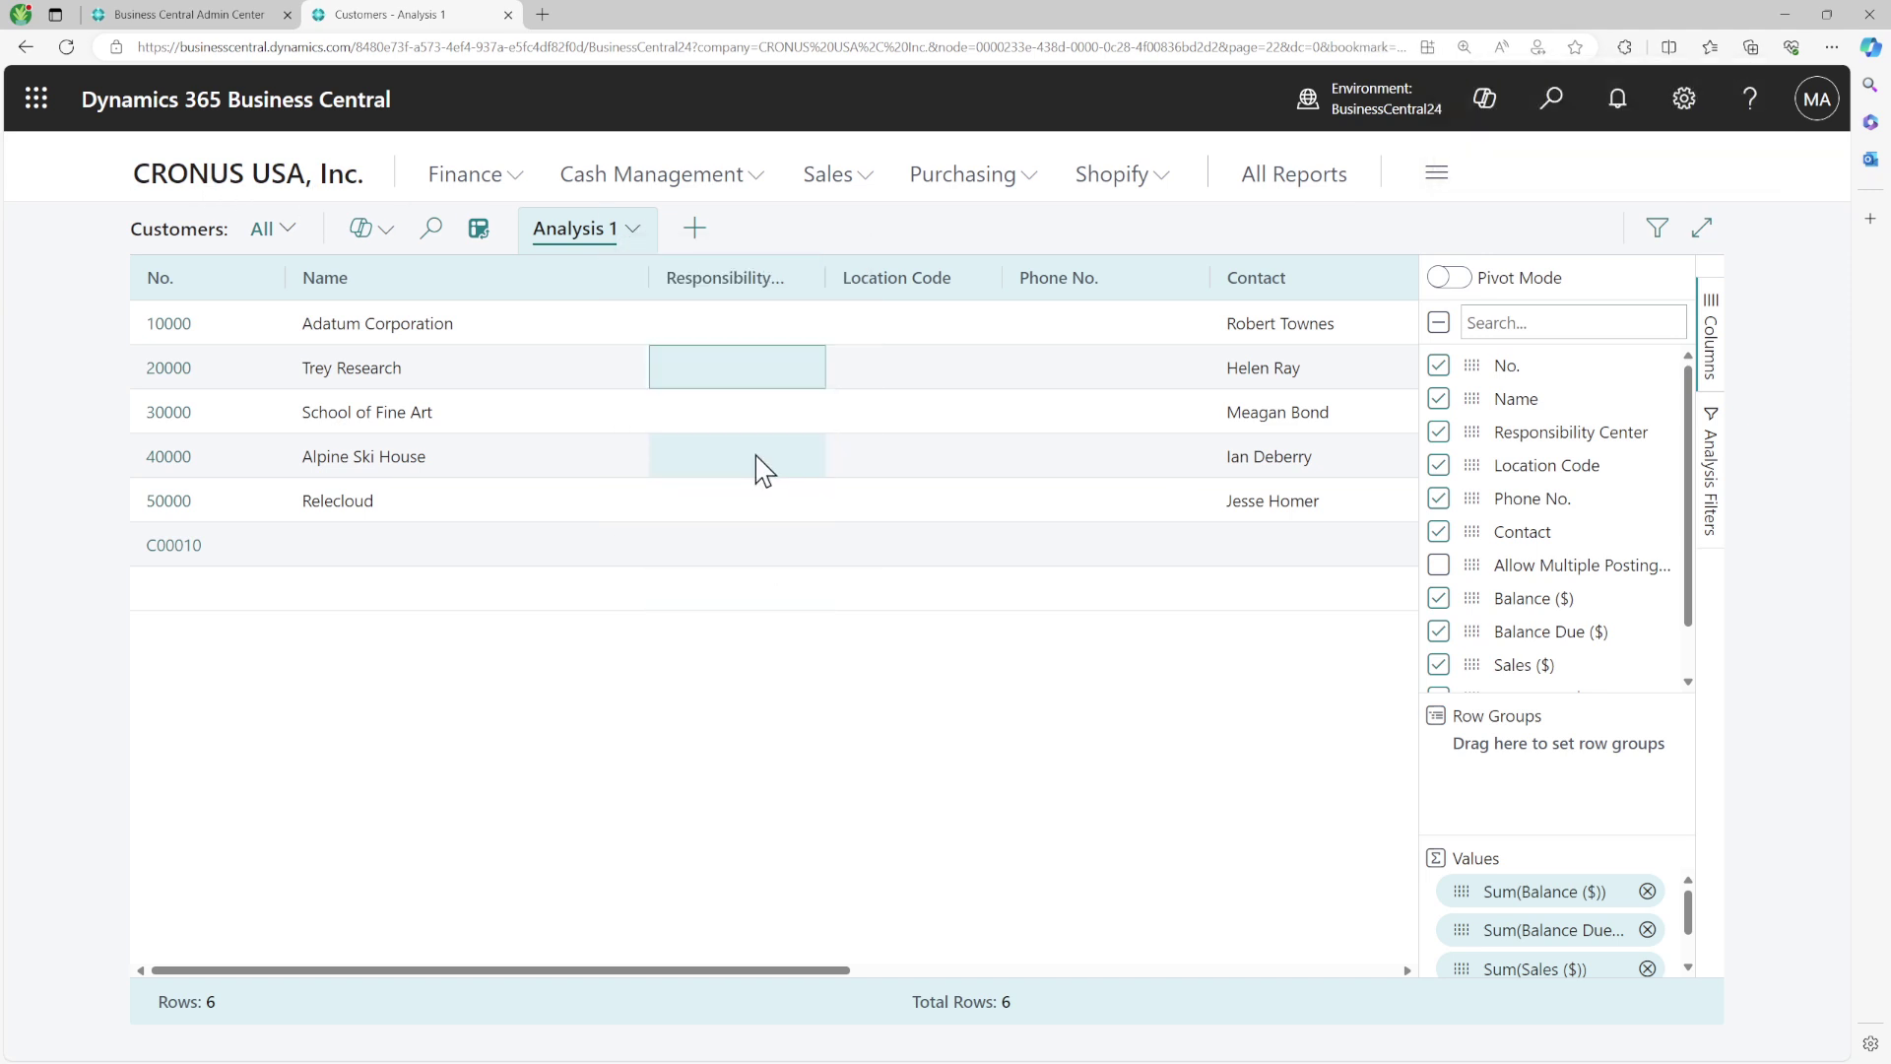
# Go back to the home page and open the Items page in list layout without the filter pane
pyautogui.click(275, 193)
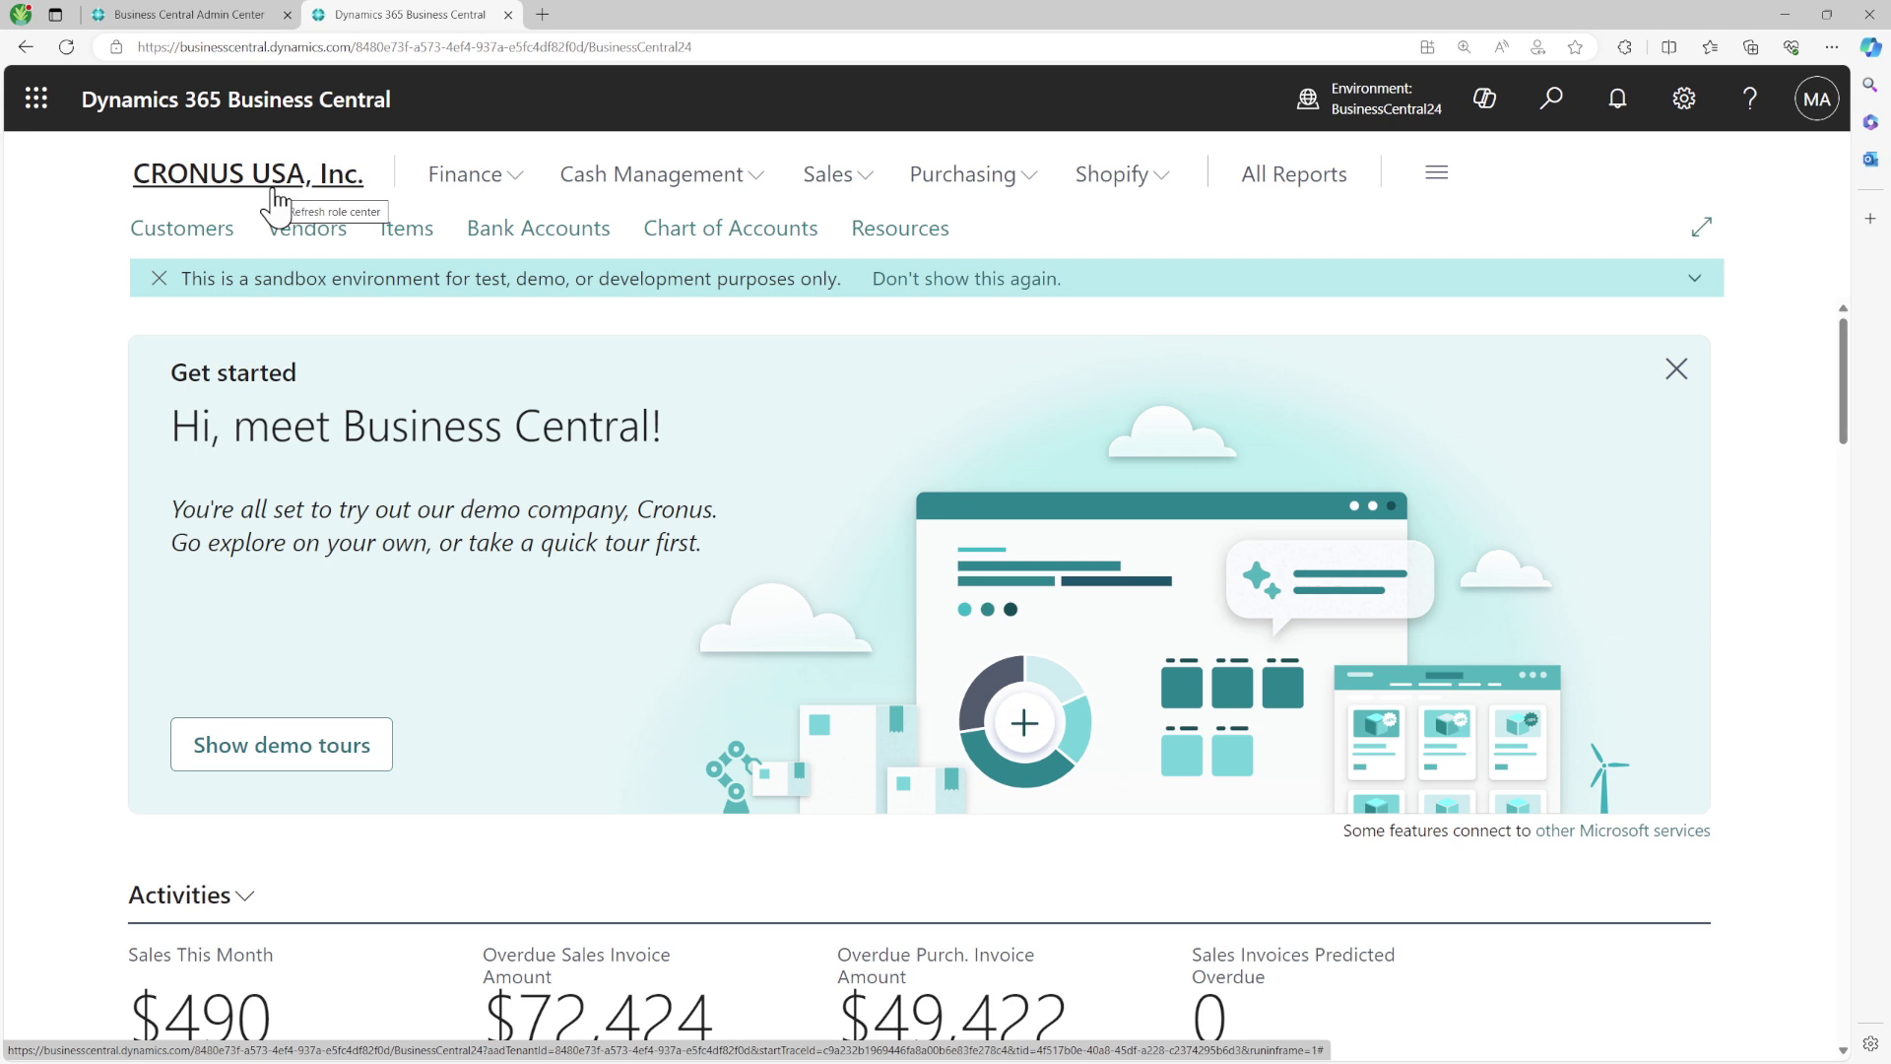
pyautogui.click(405, 236)
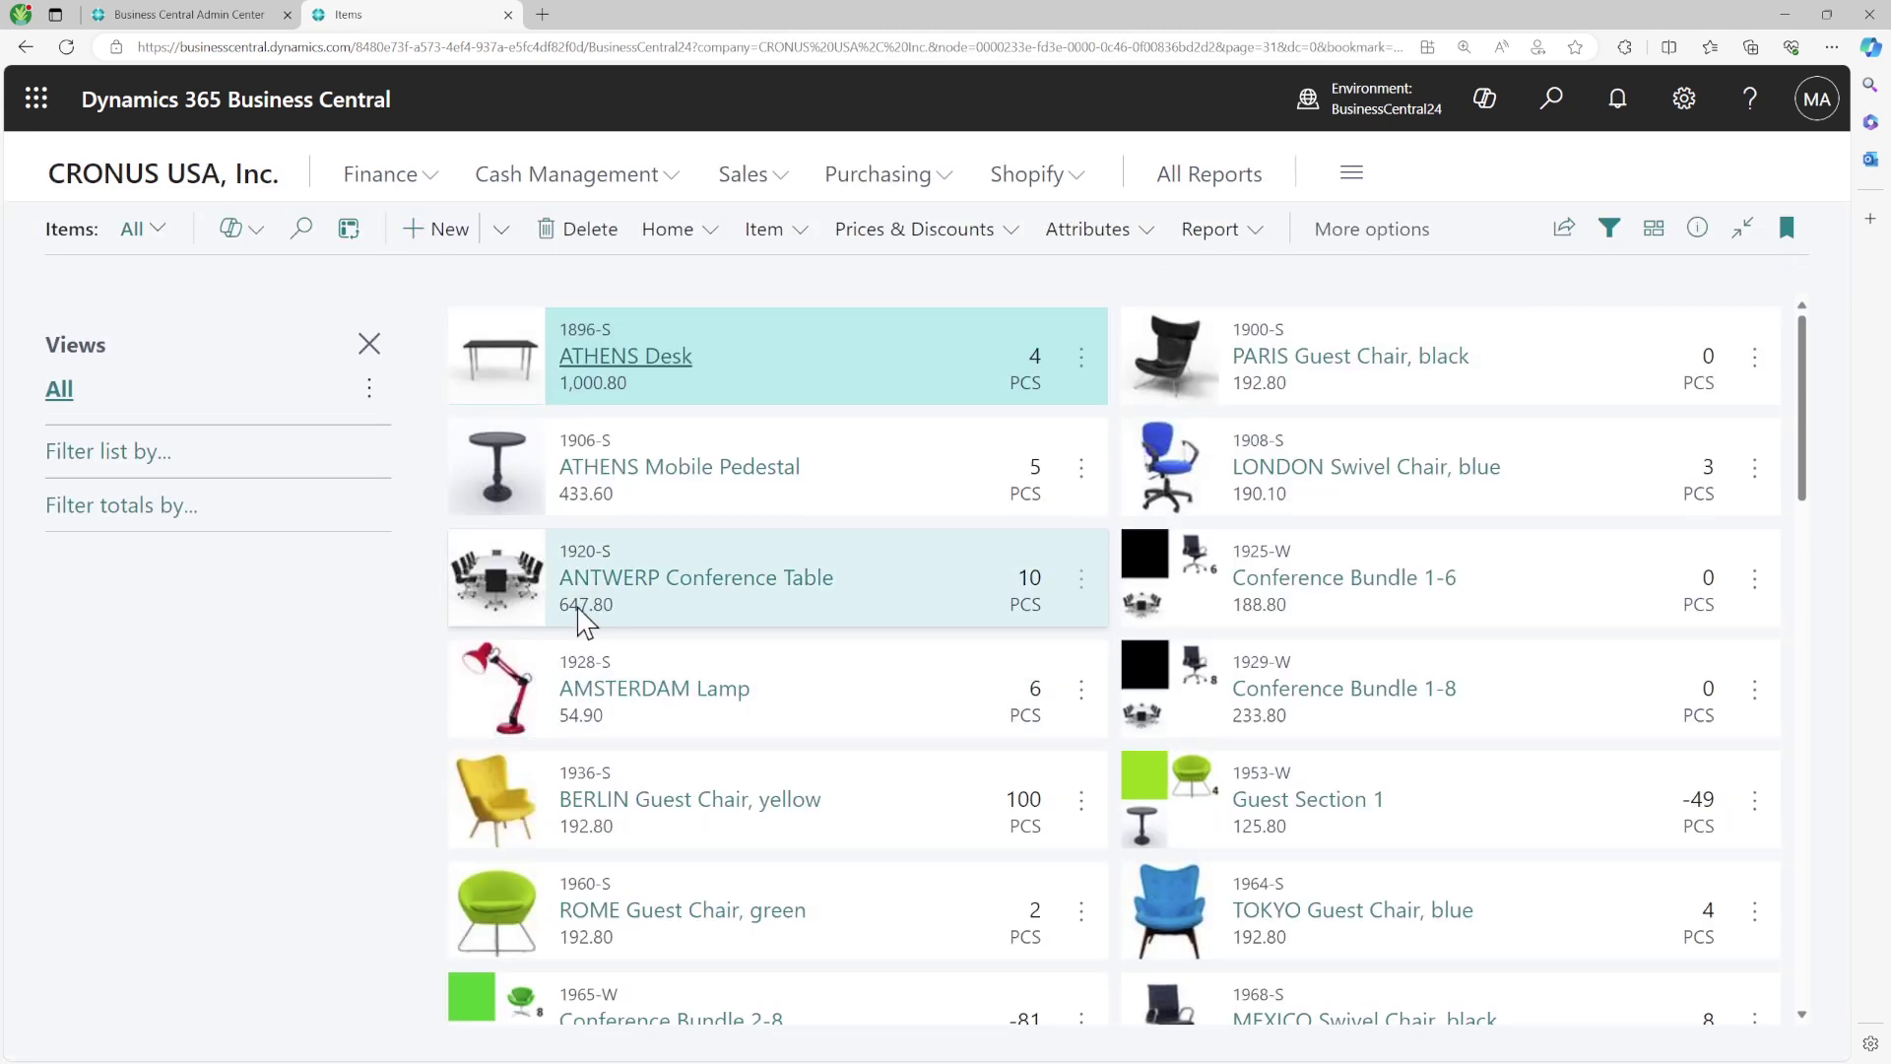
pyautogui.click(1652, 230)
pyautogui.click(1573, 322)
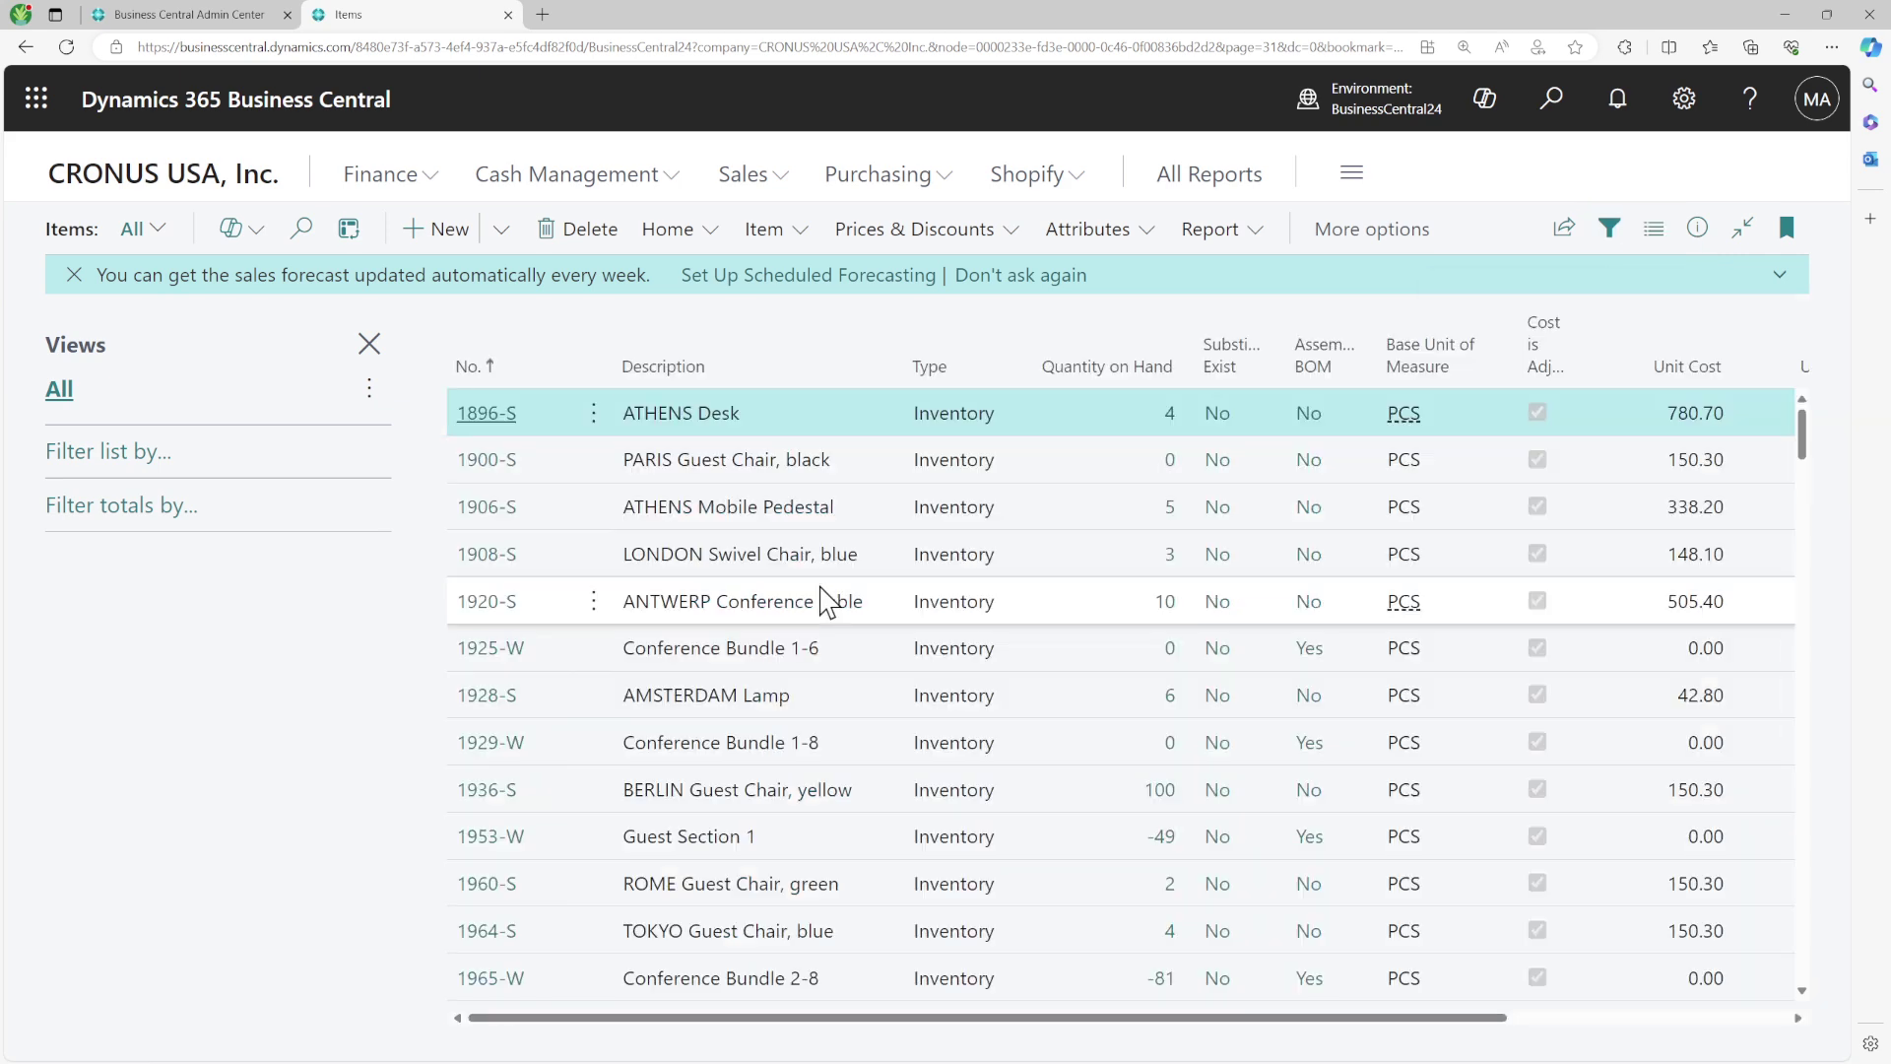
pyautogui.scroll(-5, 822, 598)
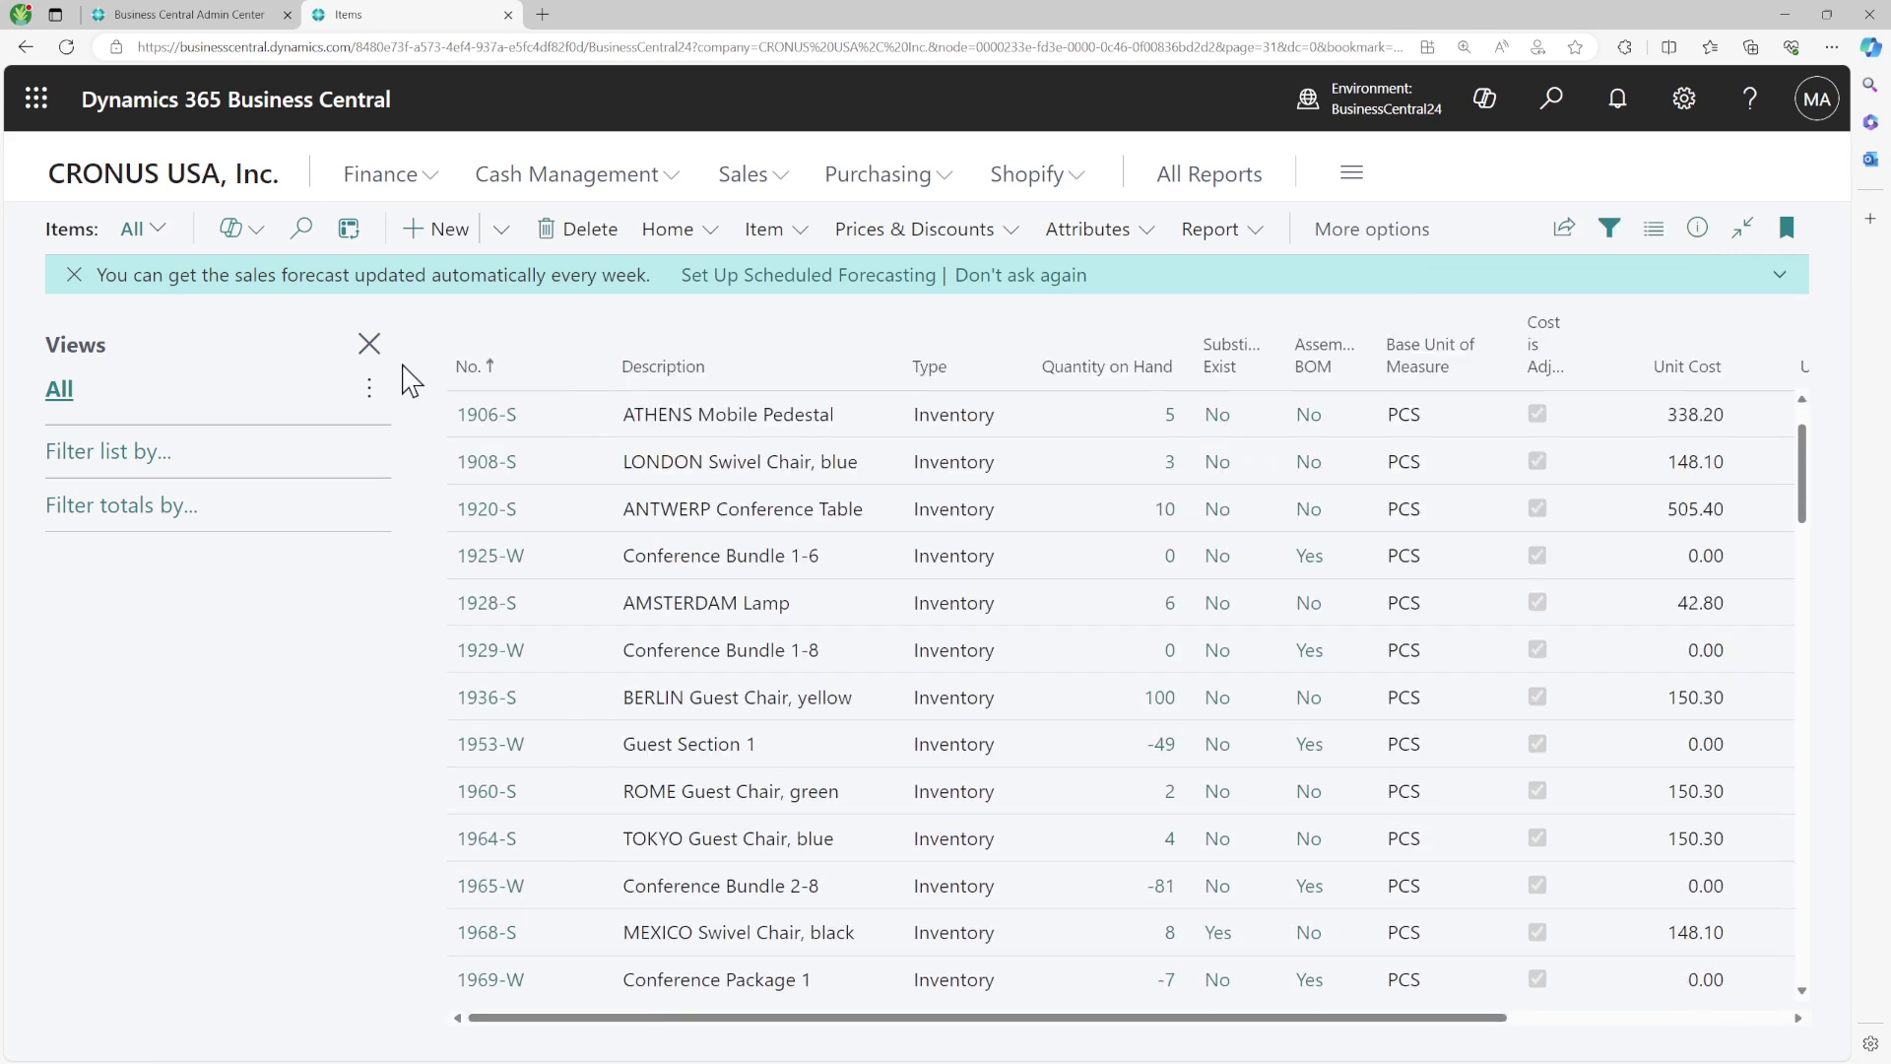
pyautogui.click(369, 344)
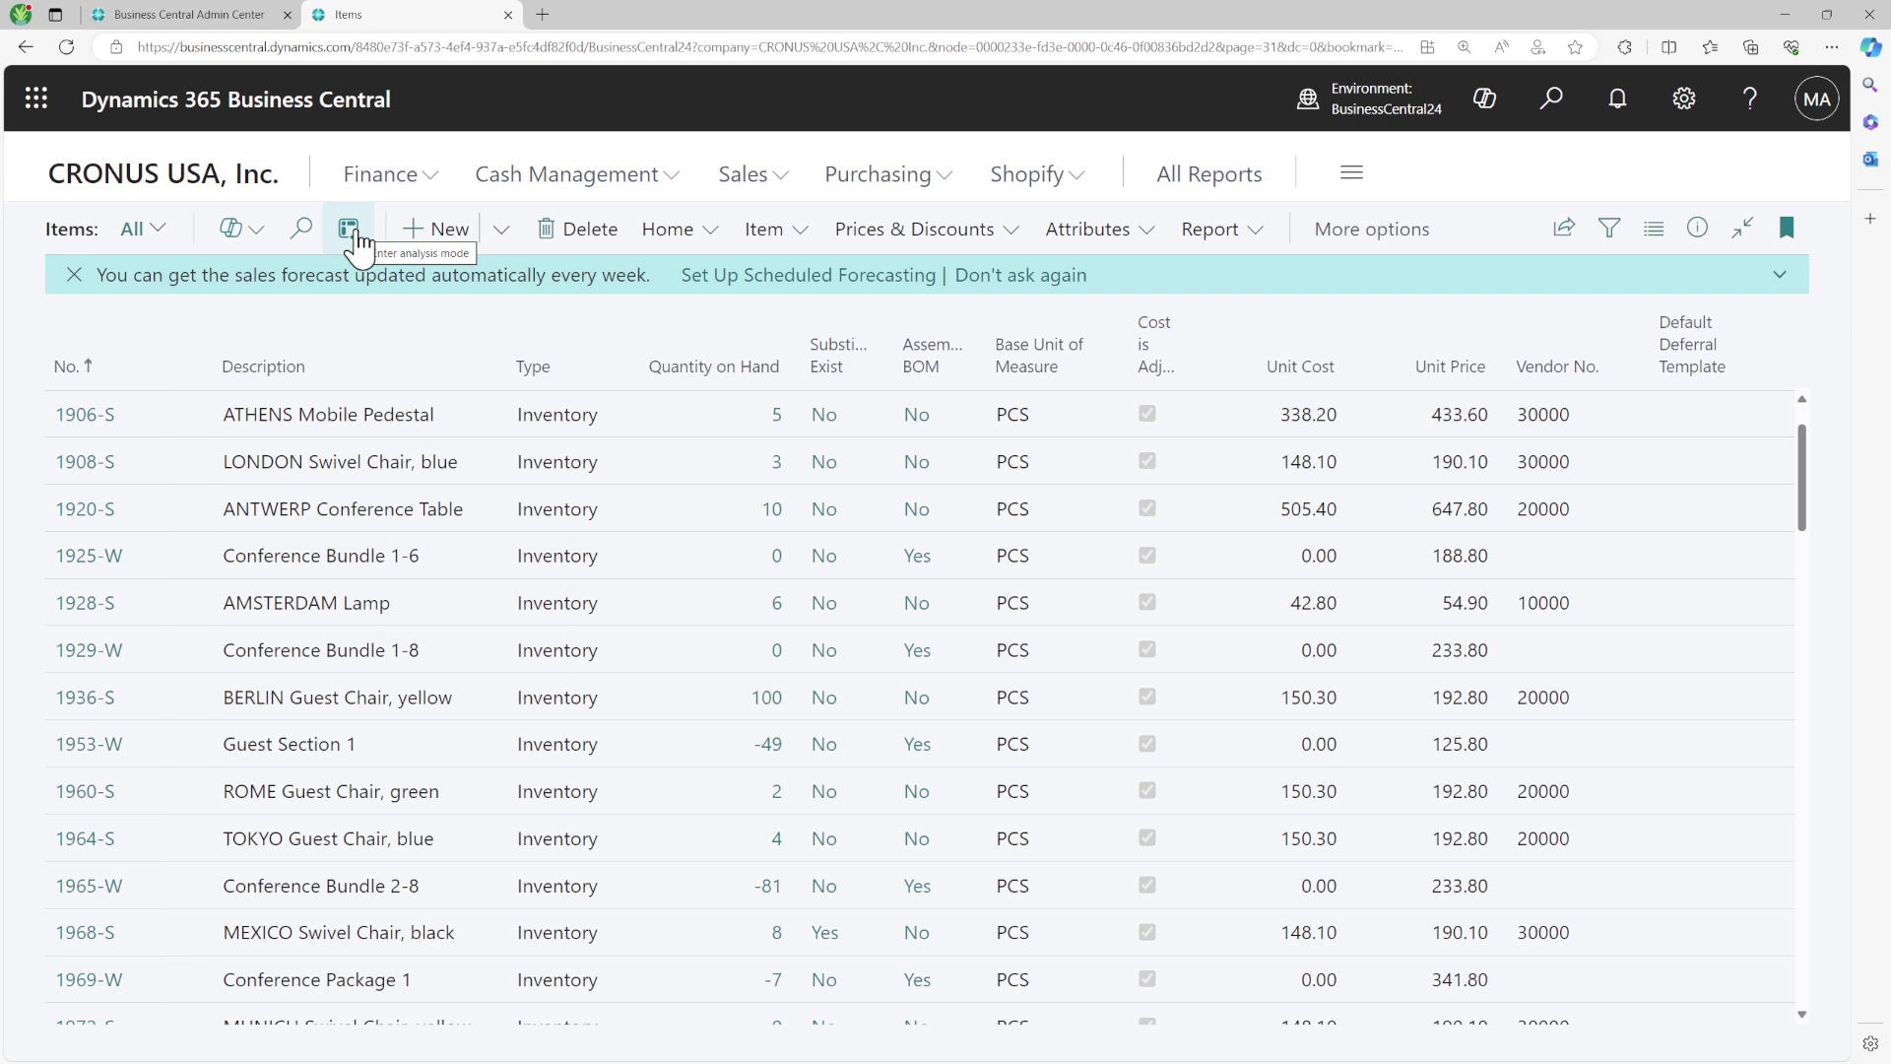
# Have Copilot analyze the item list with the prompt "Show Item Inventory and Unit Cost."
pyautogui.click(237, 246)
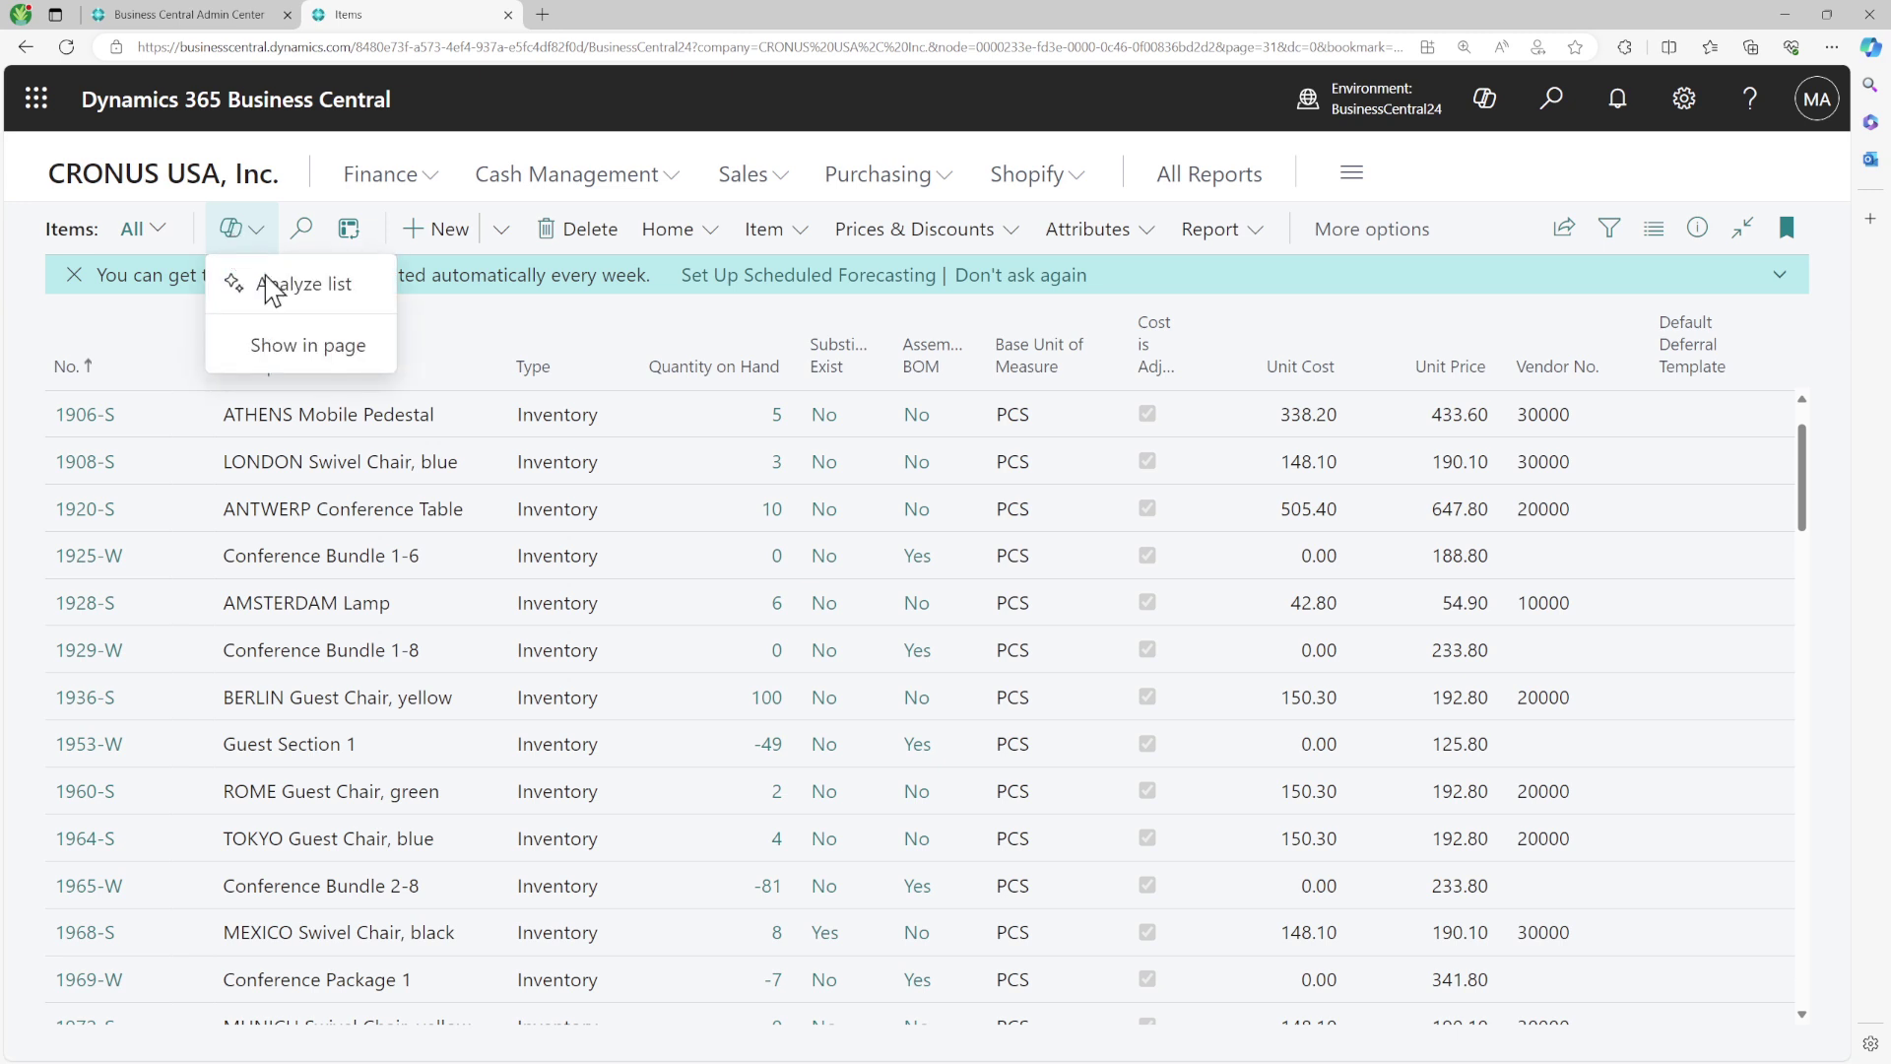
pyautogui.click(377, 292)
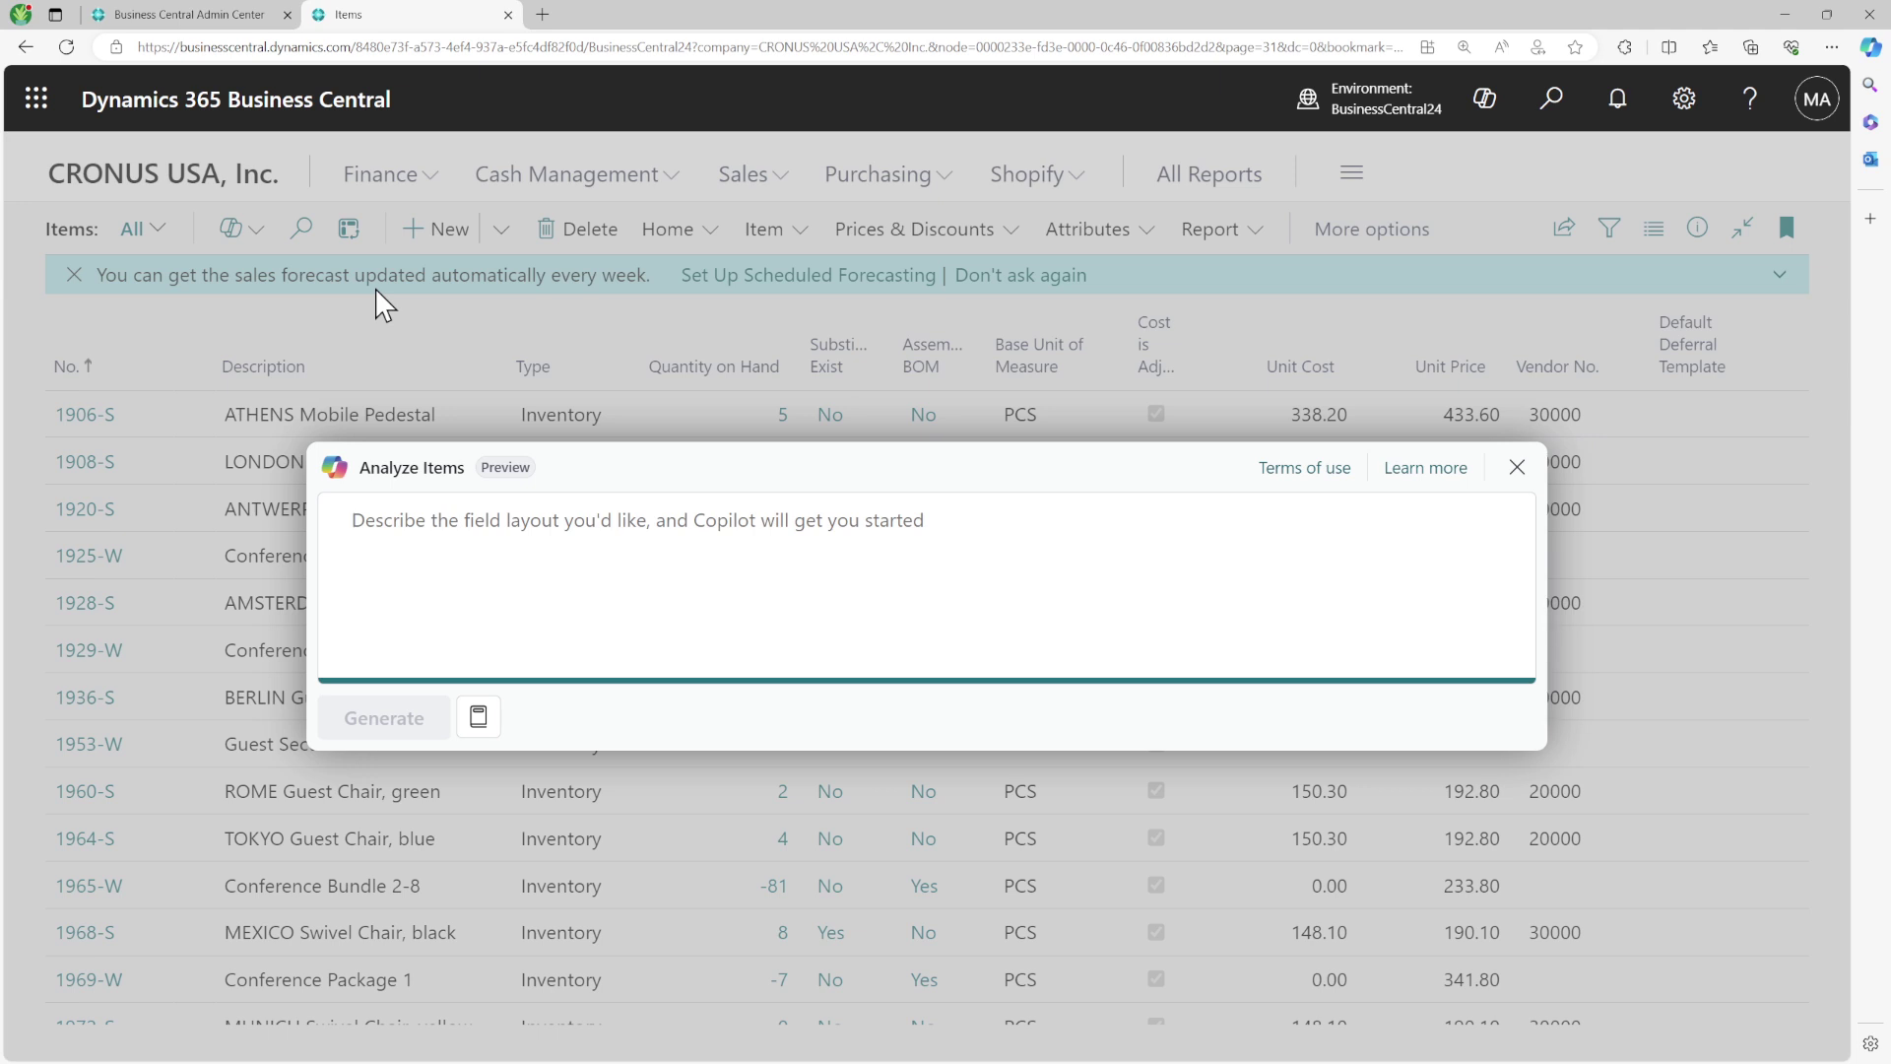
pyautogui.write('Show ')
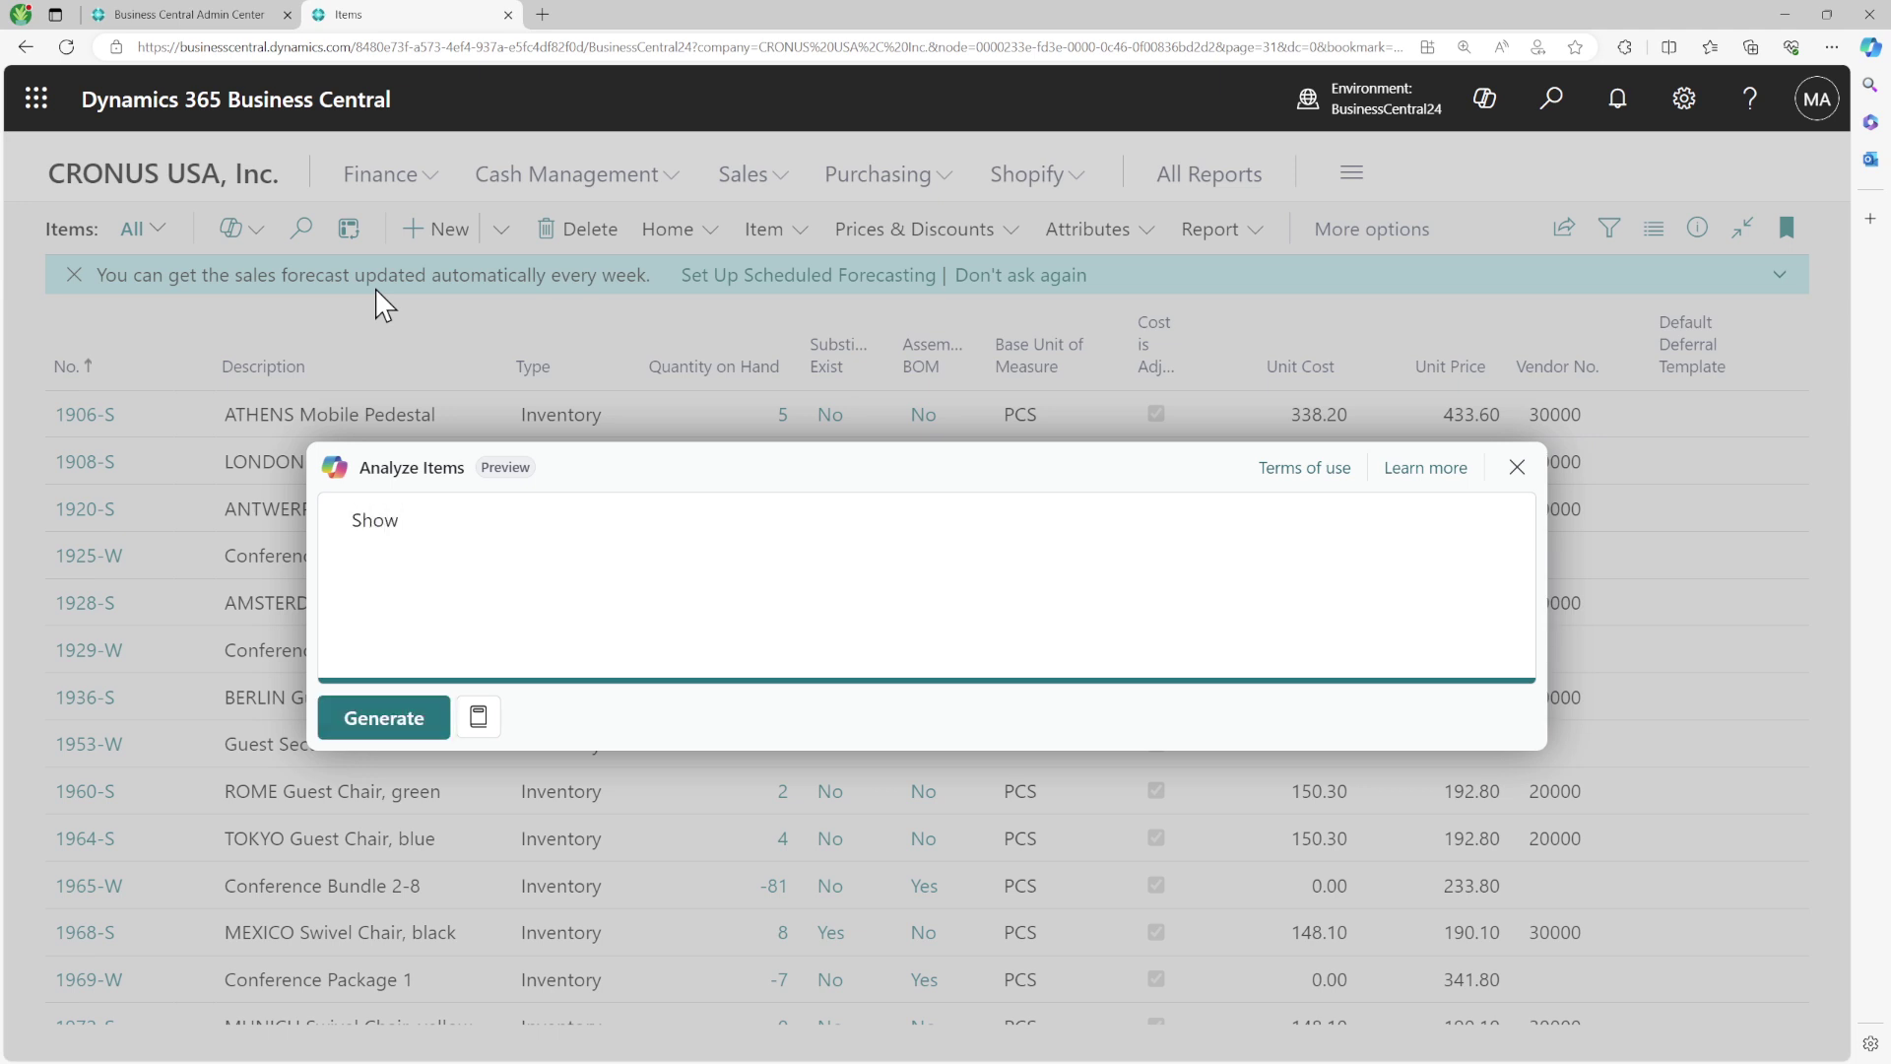
pyautogui.write('Item Inventory and Unit Cost.')
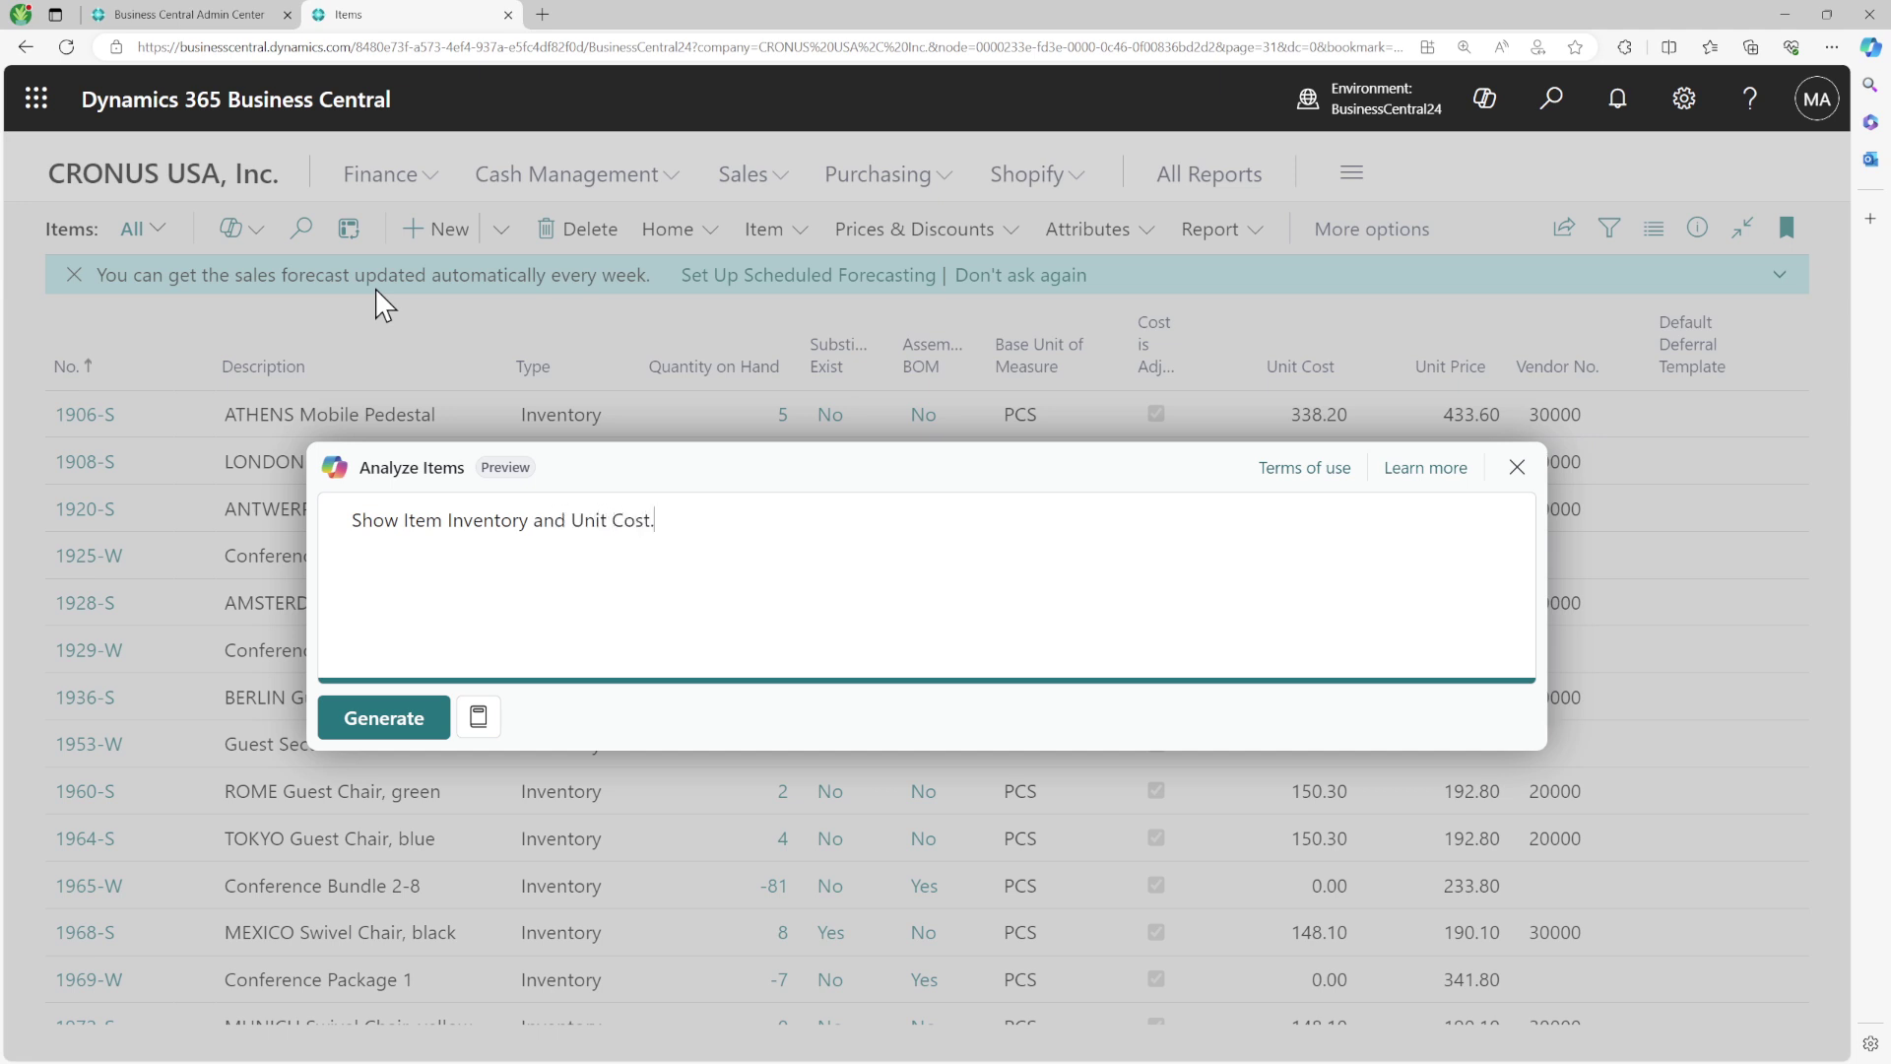
pyautogui.click(384, 718)
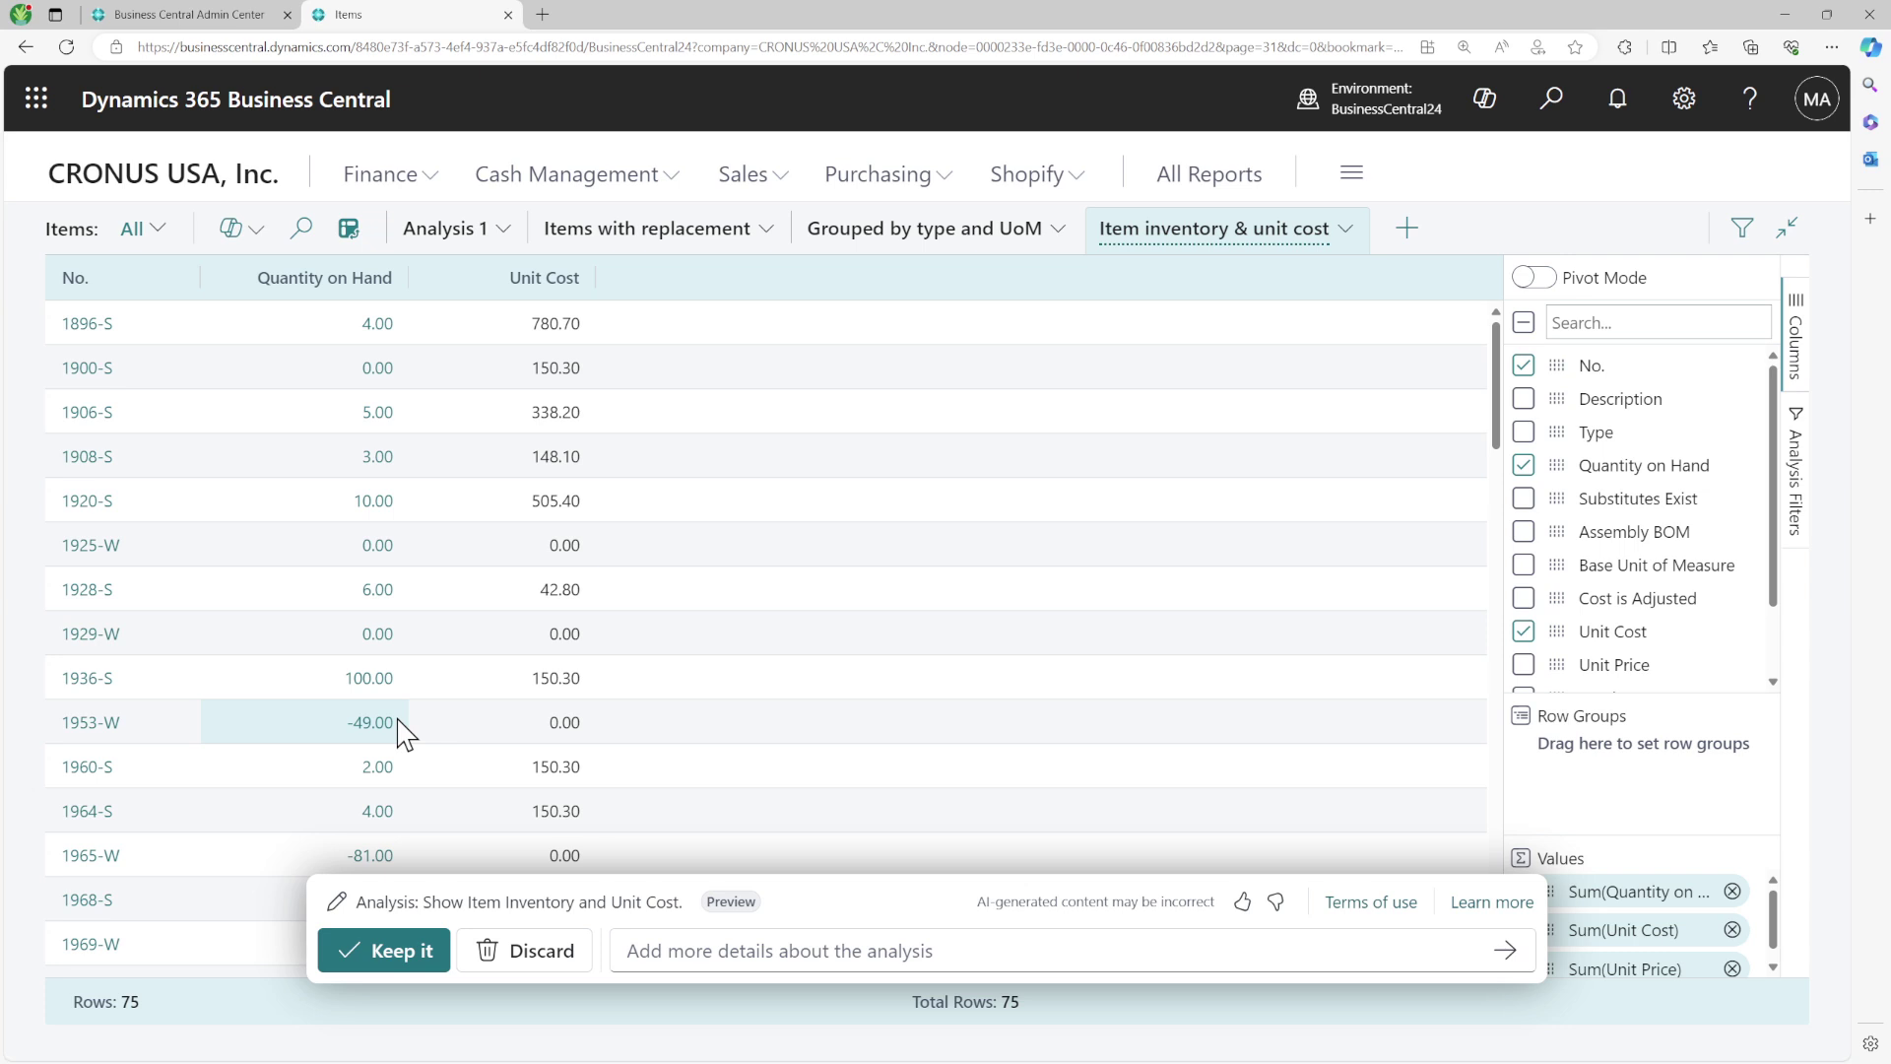
# Delete the item analyses "Items with replacement", "Grouped by type and UoM" and "Item inventory & unit cost"
pyautogui.click(765, 239)
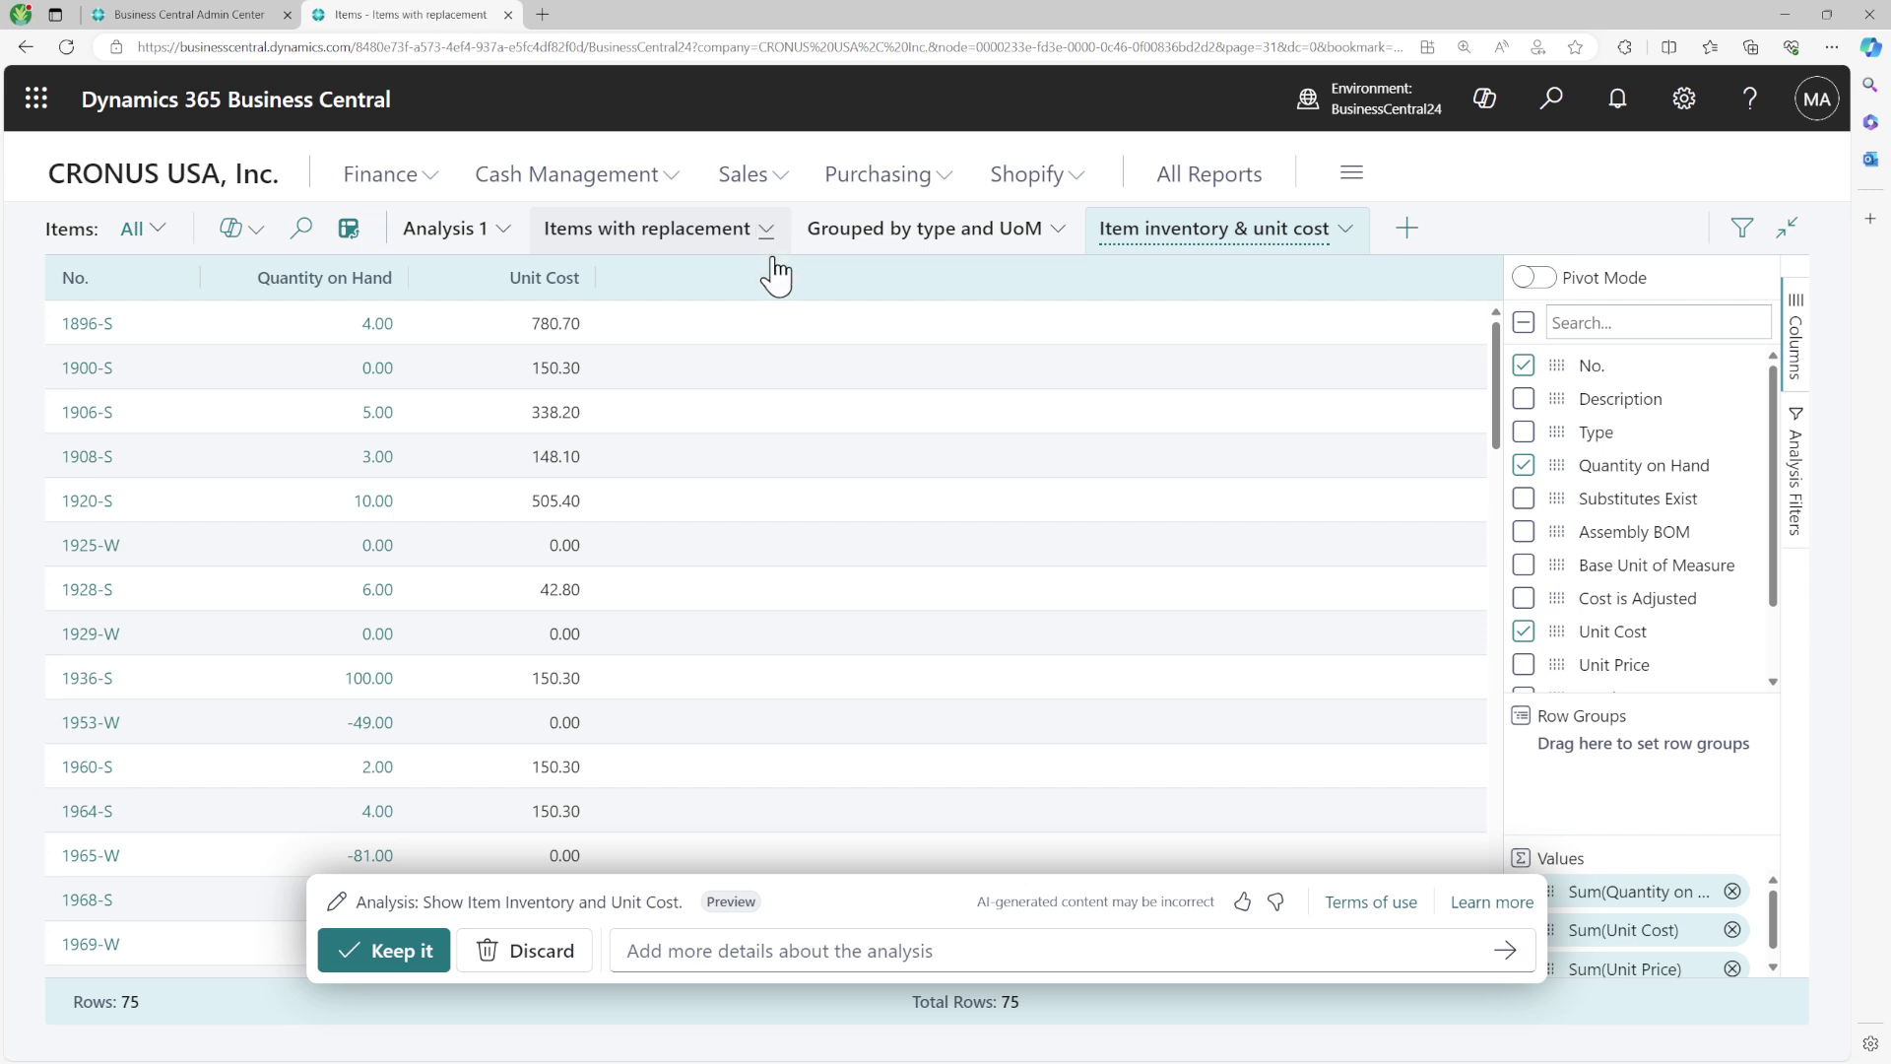
pyautogui.click(767, 238)
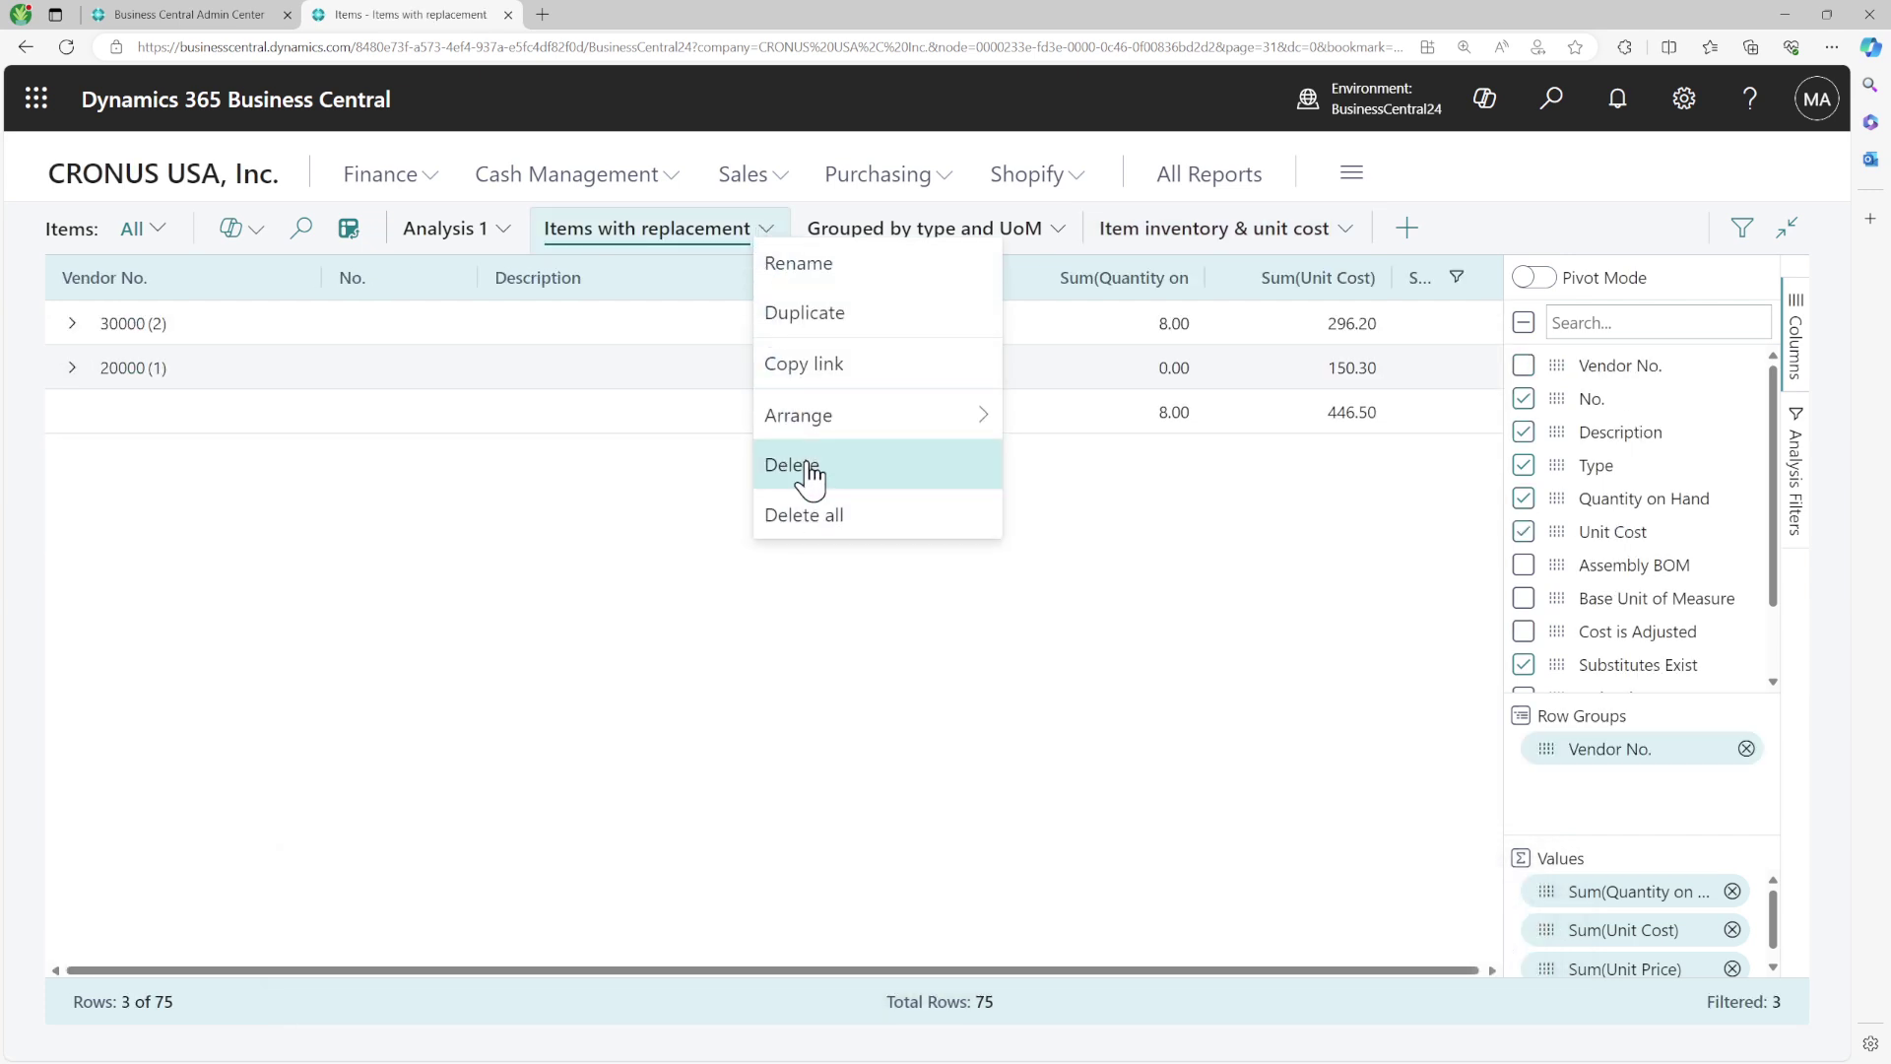
pyautogui.click(807, 469)
pyautogui.click(790, 241)
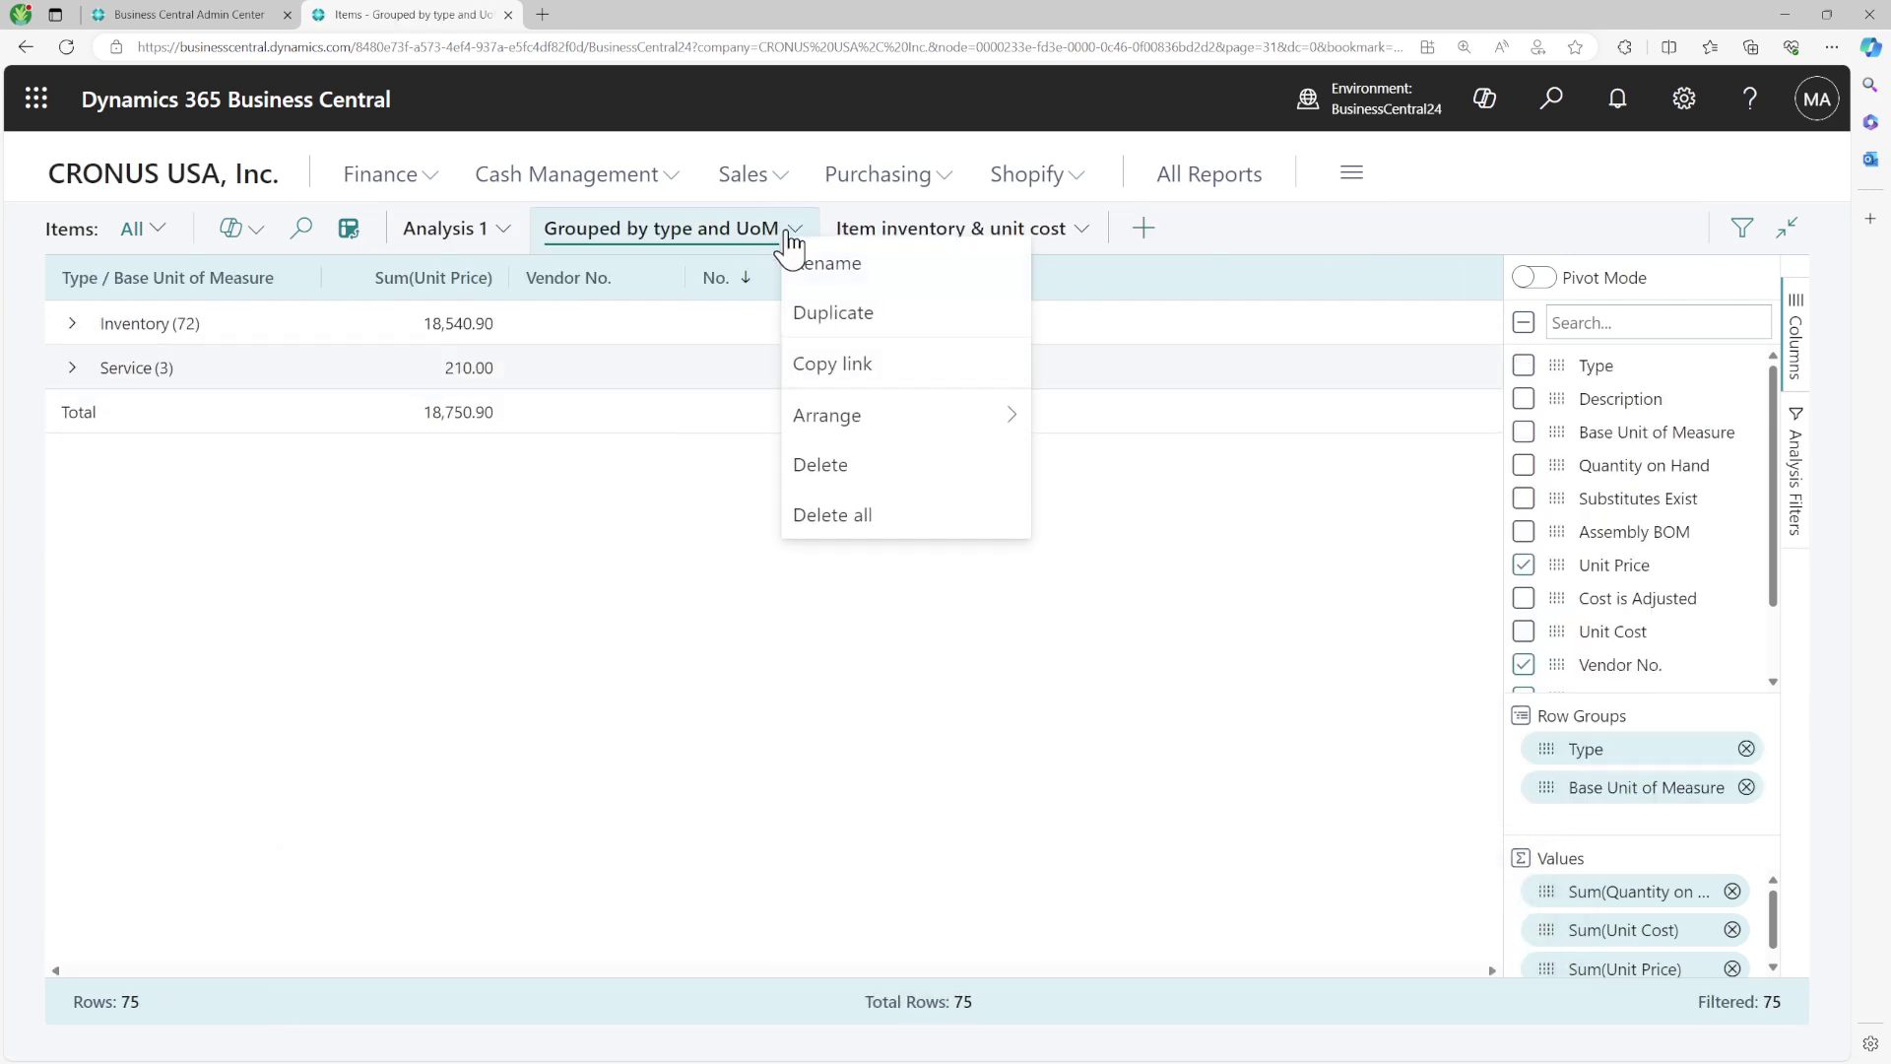
pyautogui.click(820, 468)
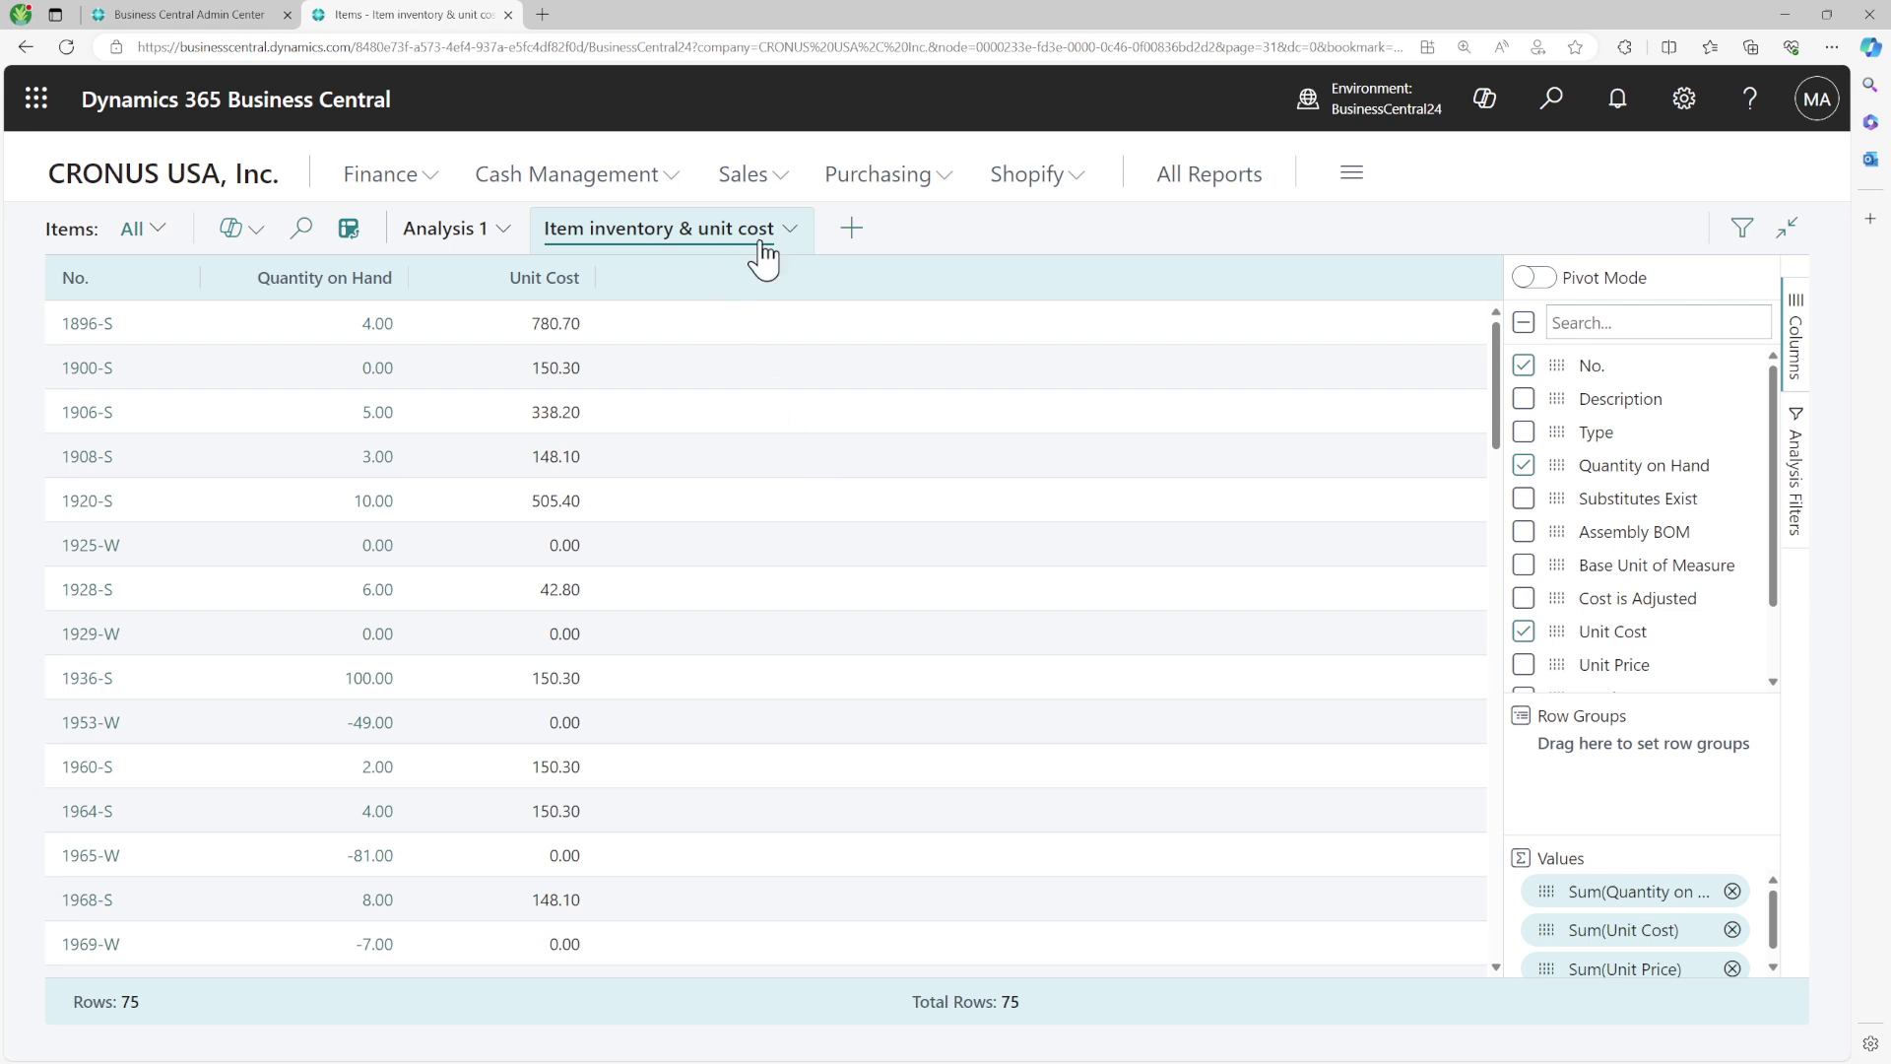
pyautogui.click(789, 233)
pyautogui.click(825, 461)
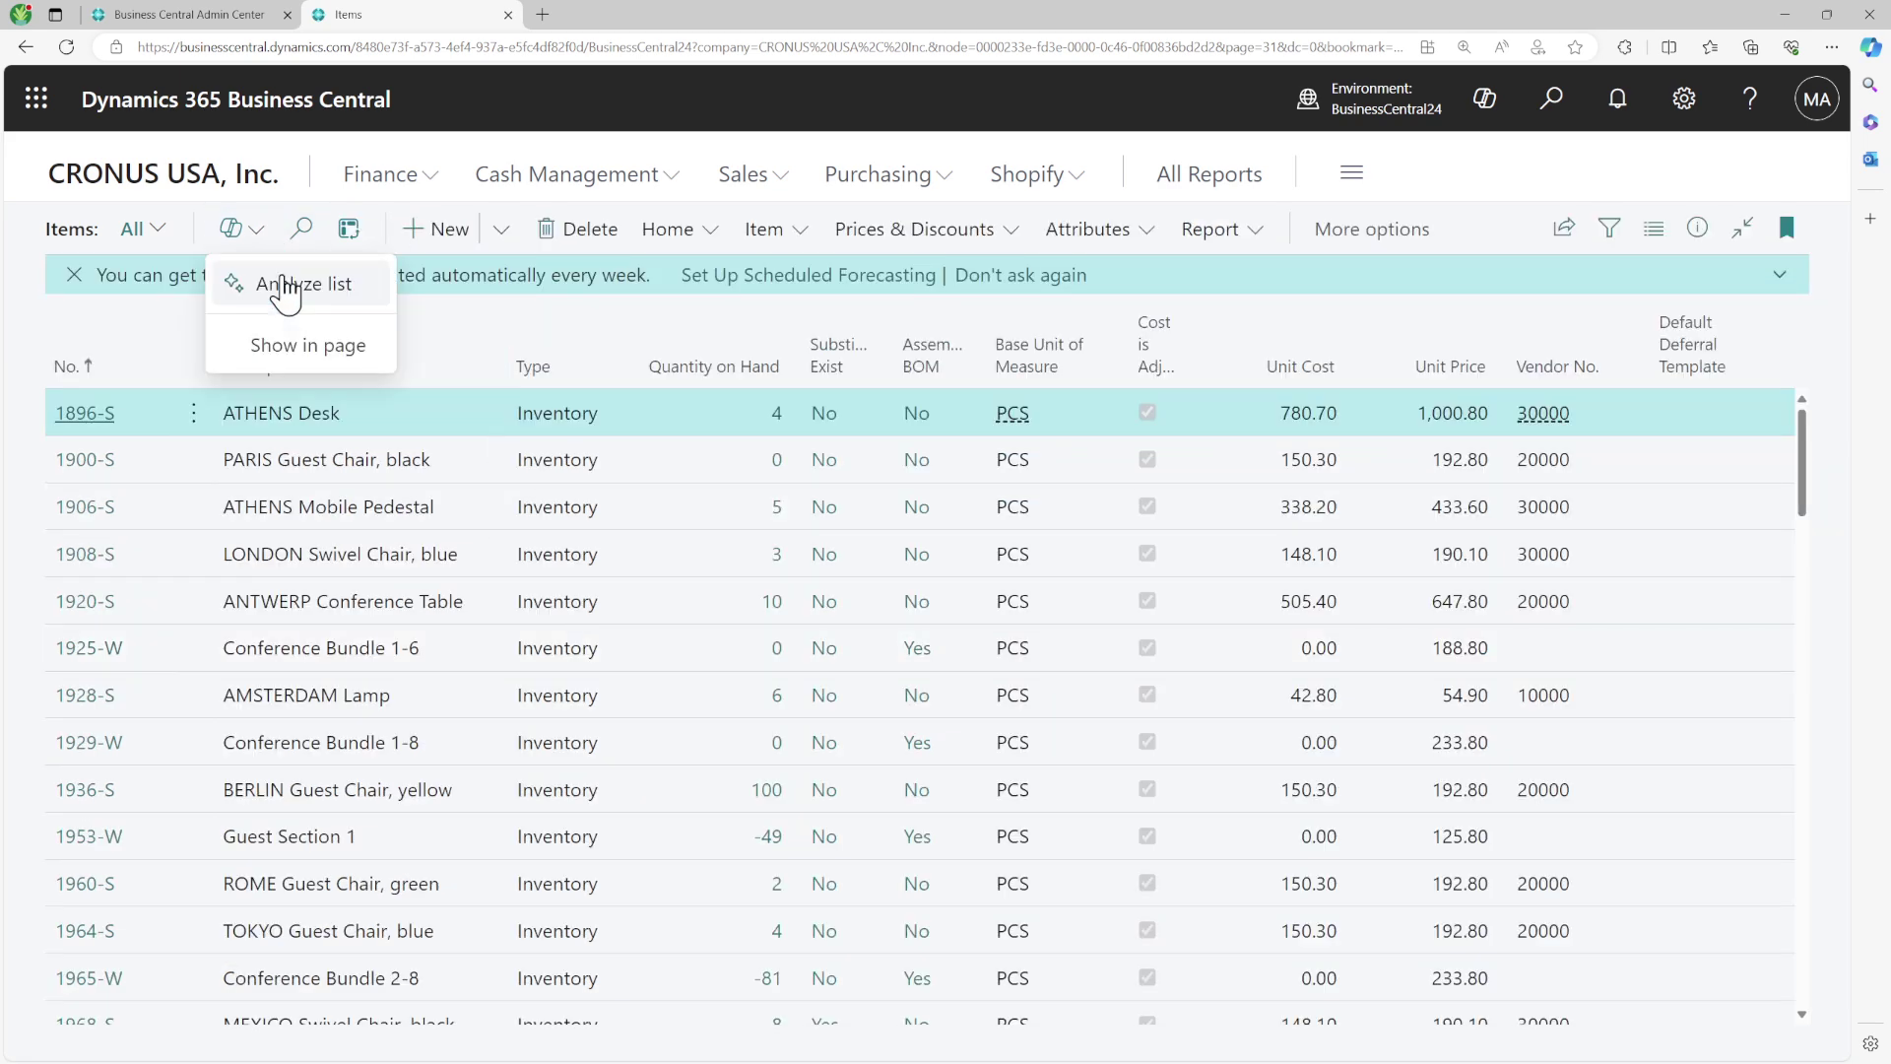
# Generate a fresh Copilot analysis of the items with the prompt "Show item Inventory and Unit Cost."
pyautogui.click(280, 284)
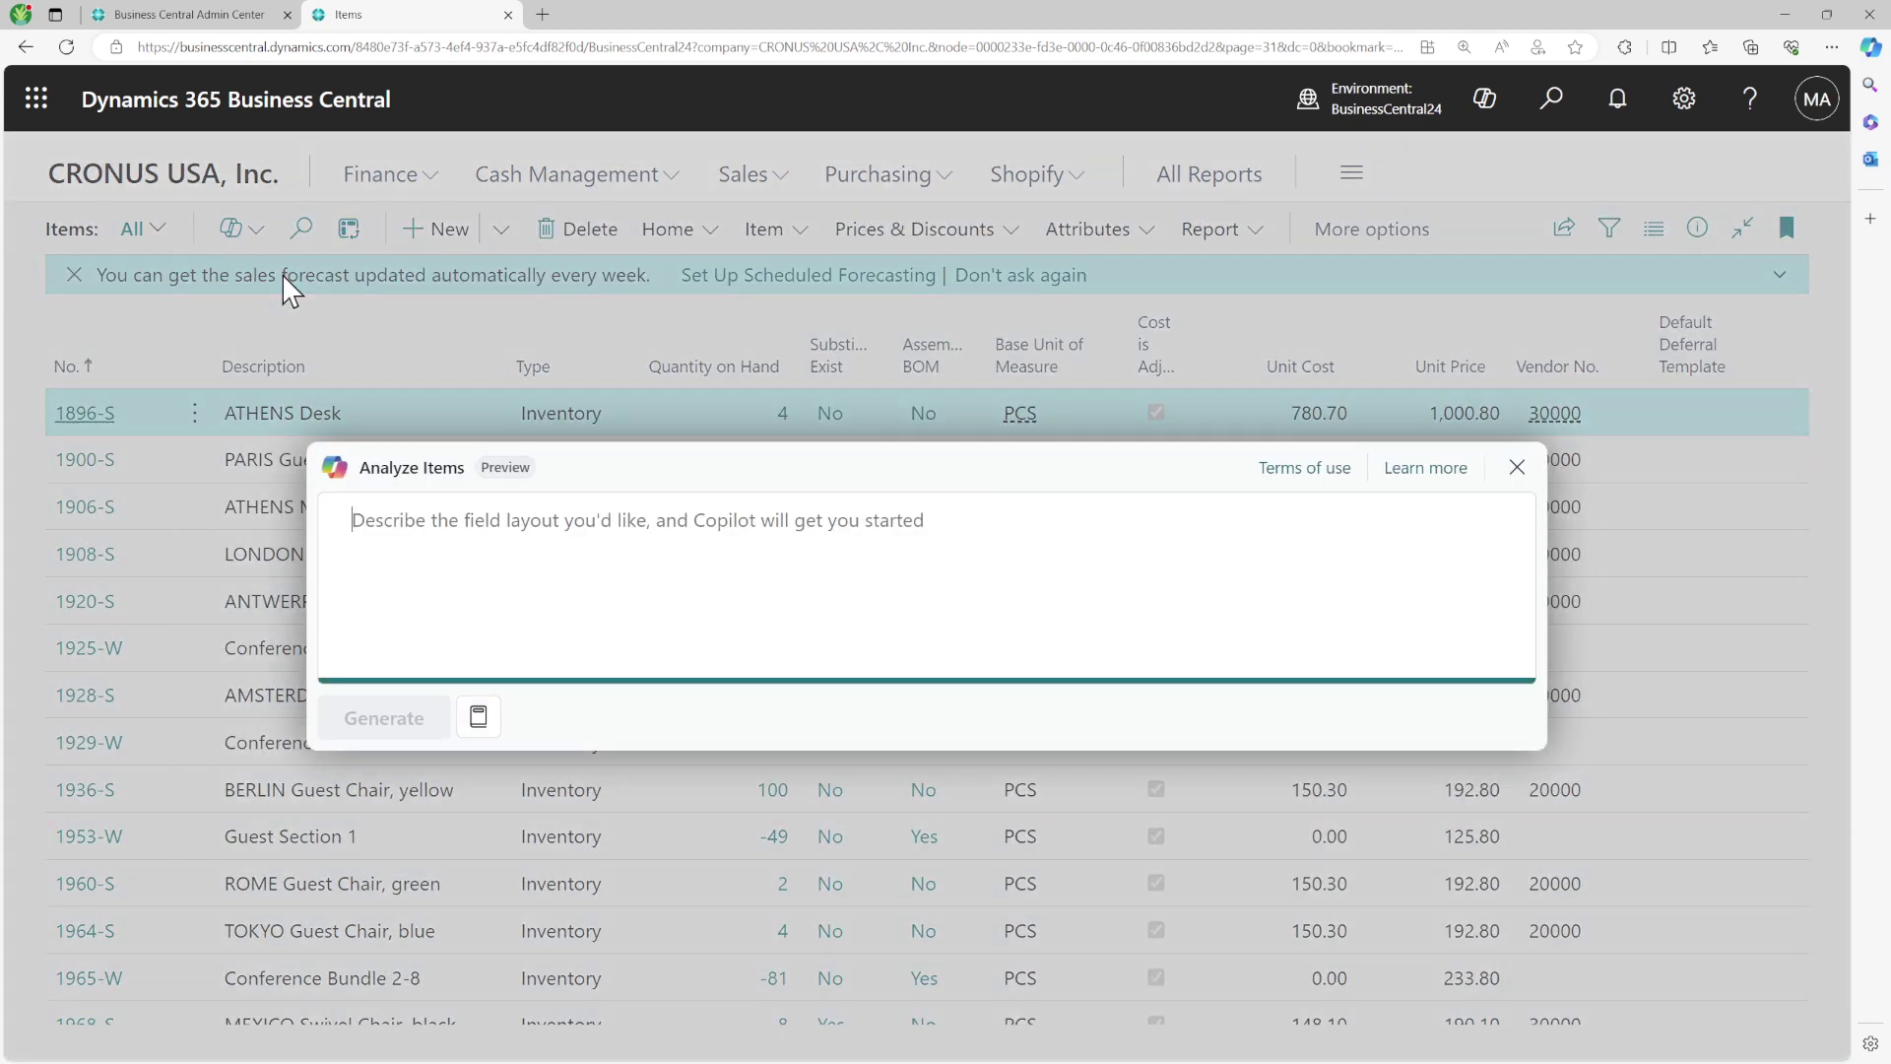
pyautogui.write('Show item ')
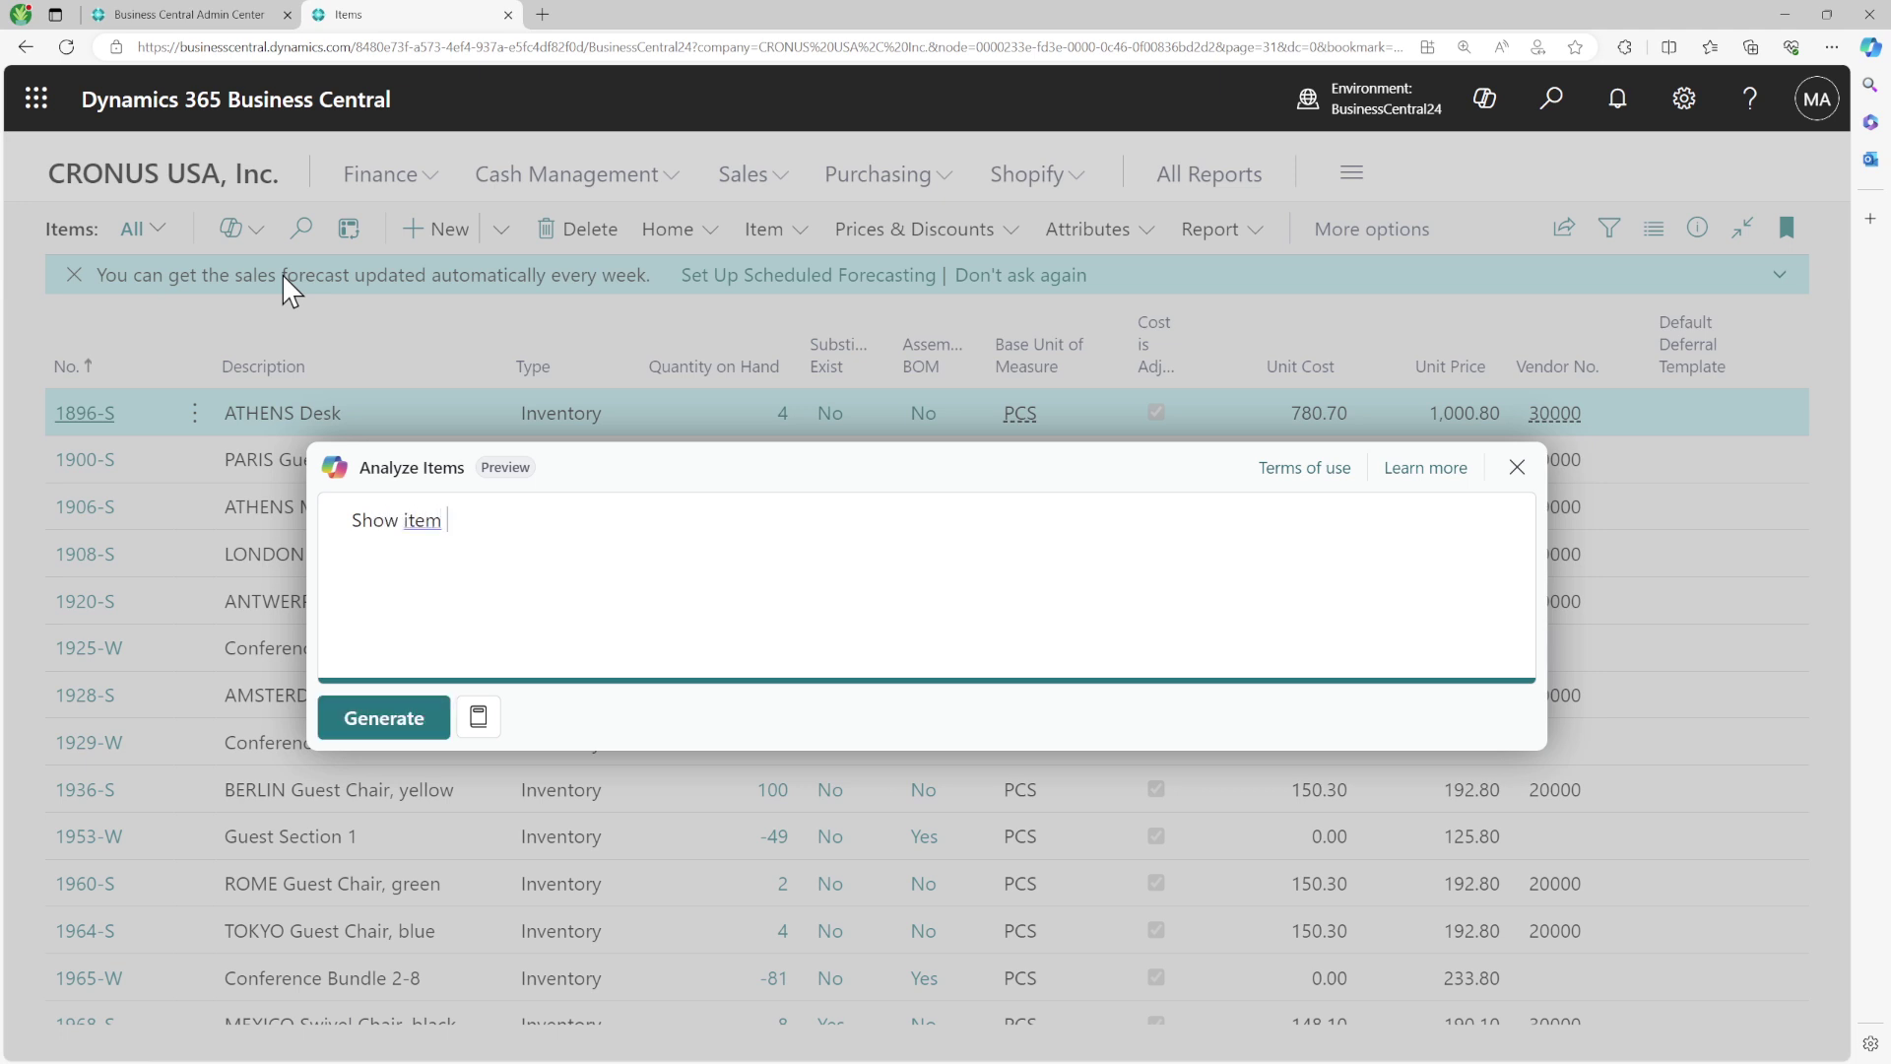
pyautogui.write('Inventory and Unit Cost.')
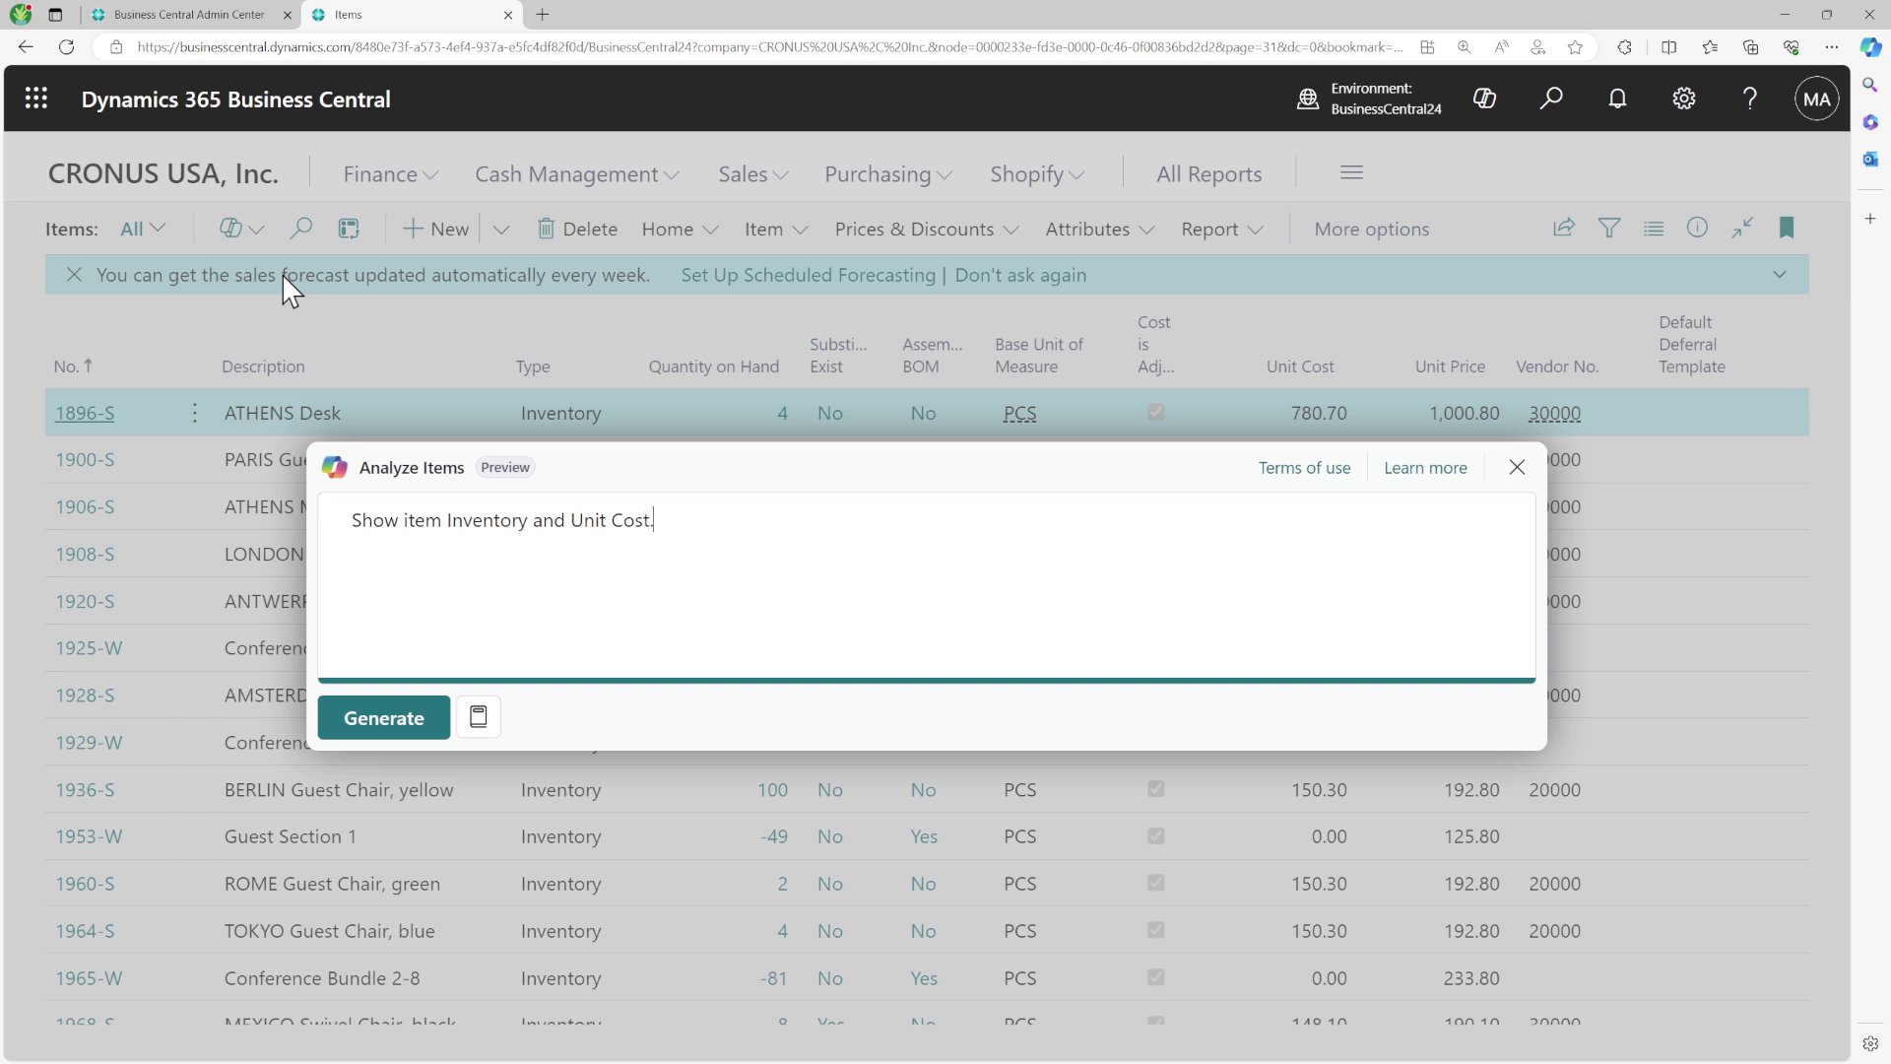
pyautogui.click(379, 726)
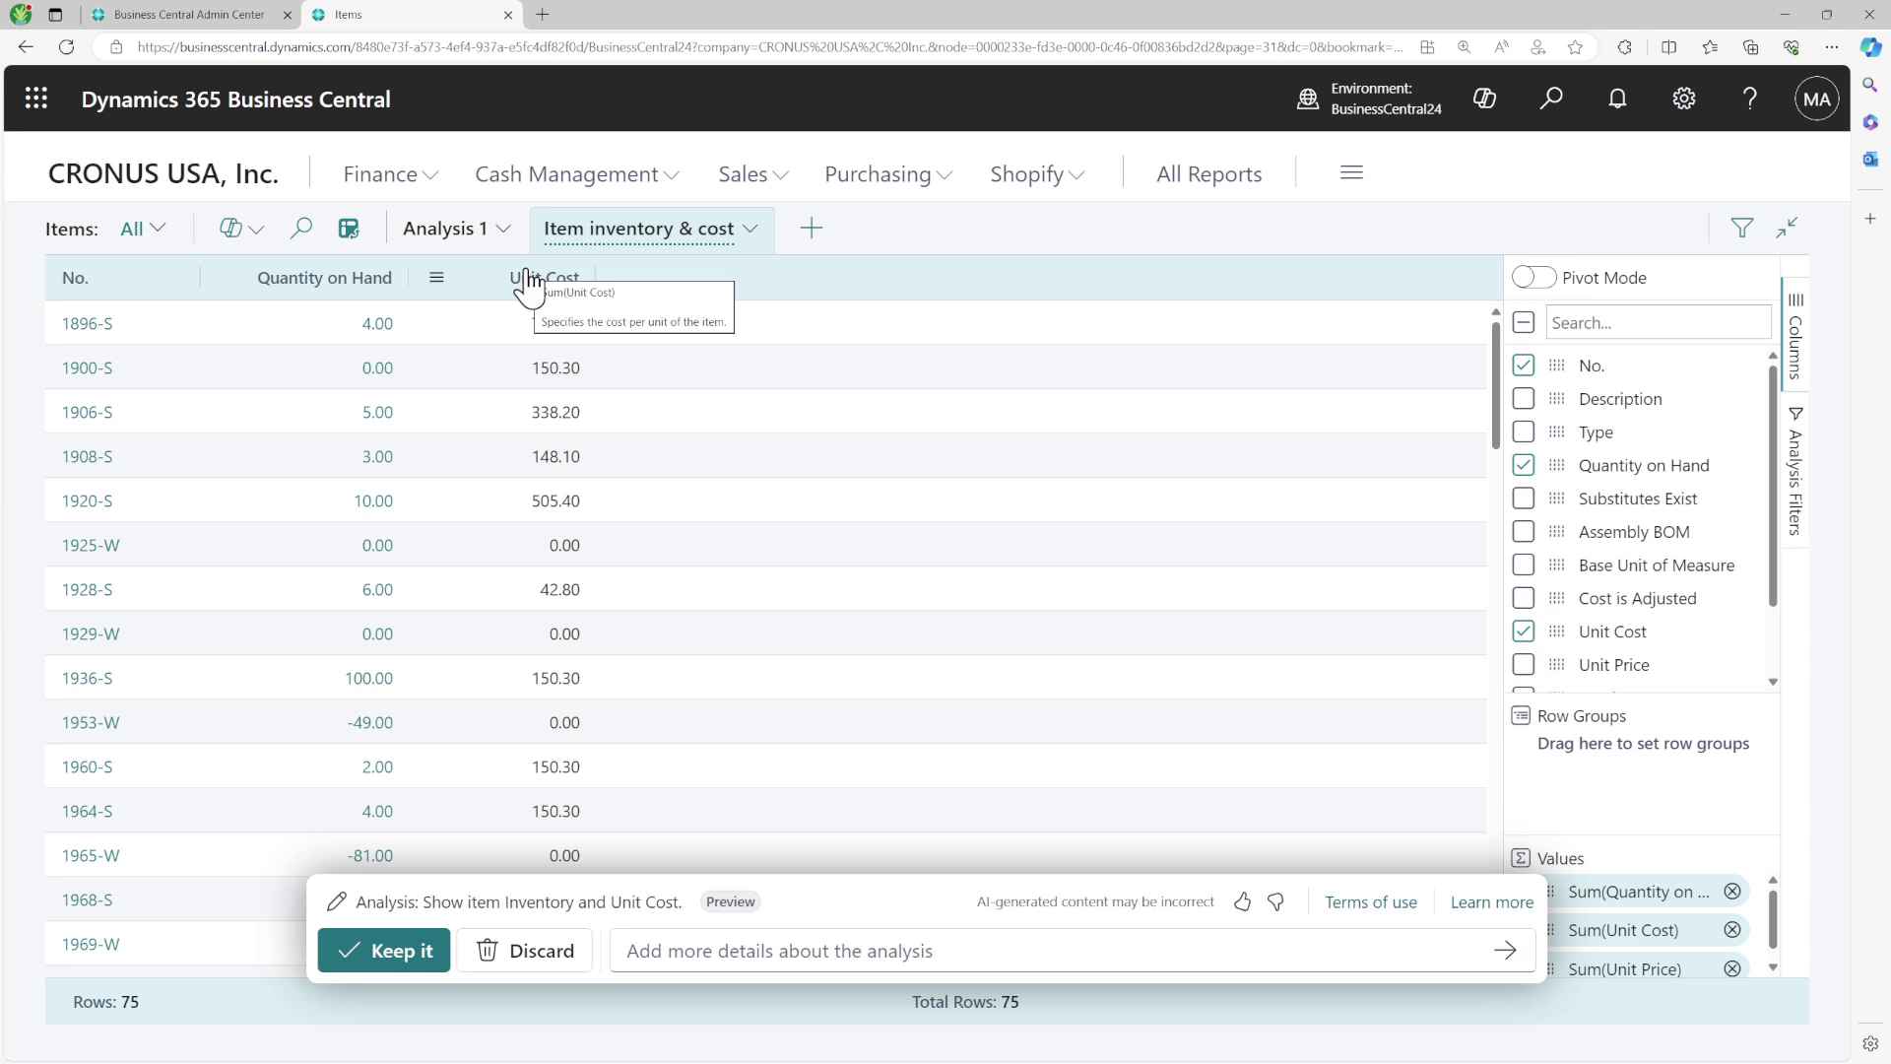
# Refine the generated analysis with the Copilot instruction "Add Item Description after Item No."
pyautogui.click(785, 951)
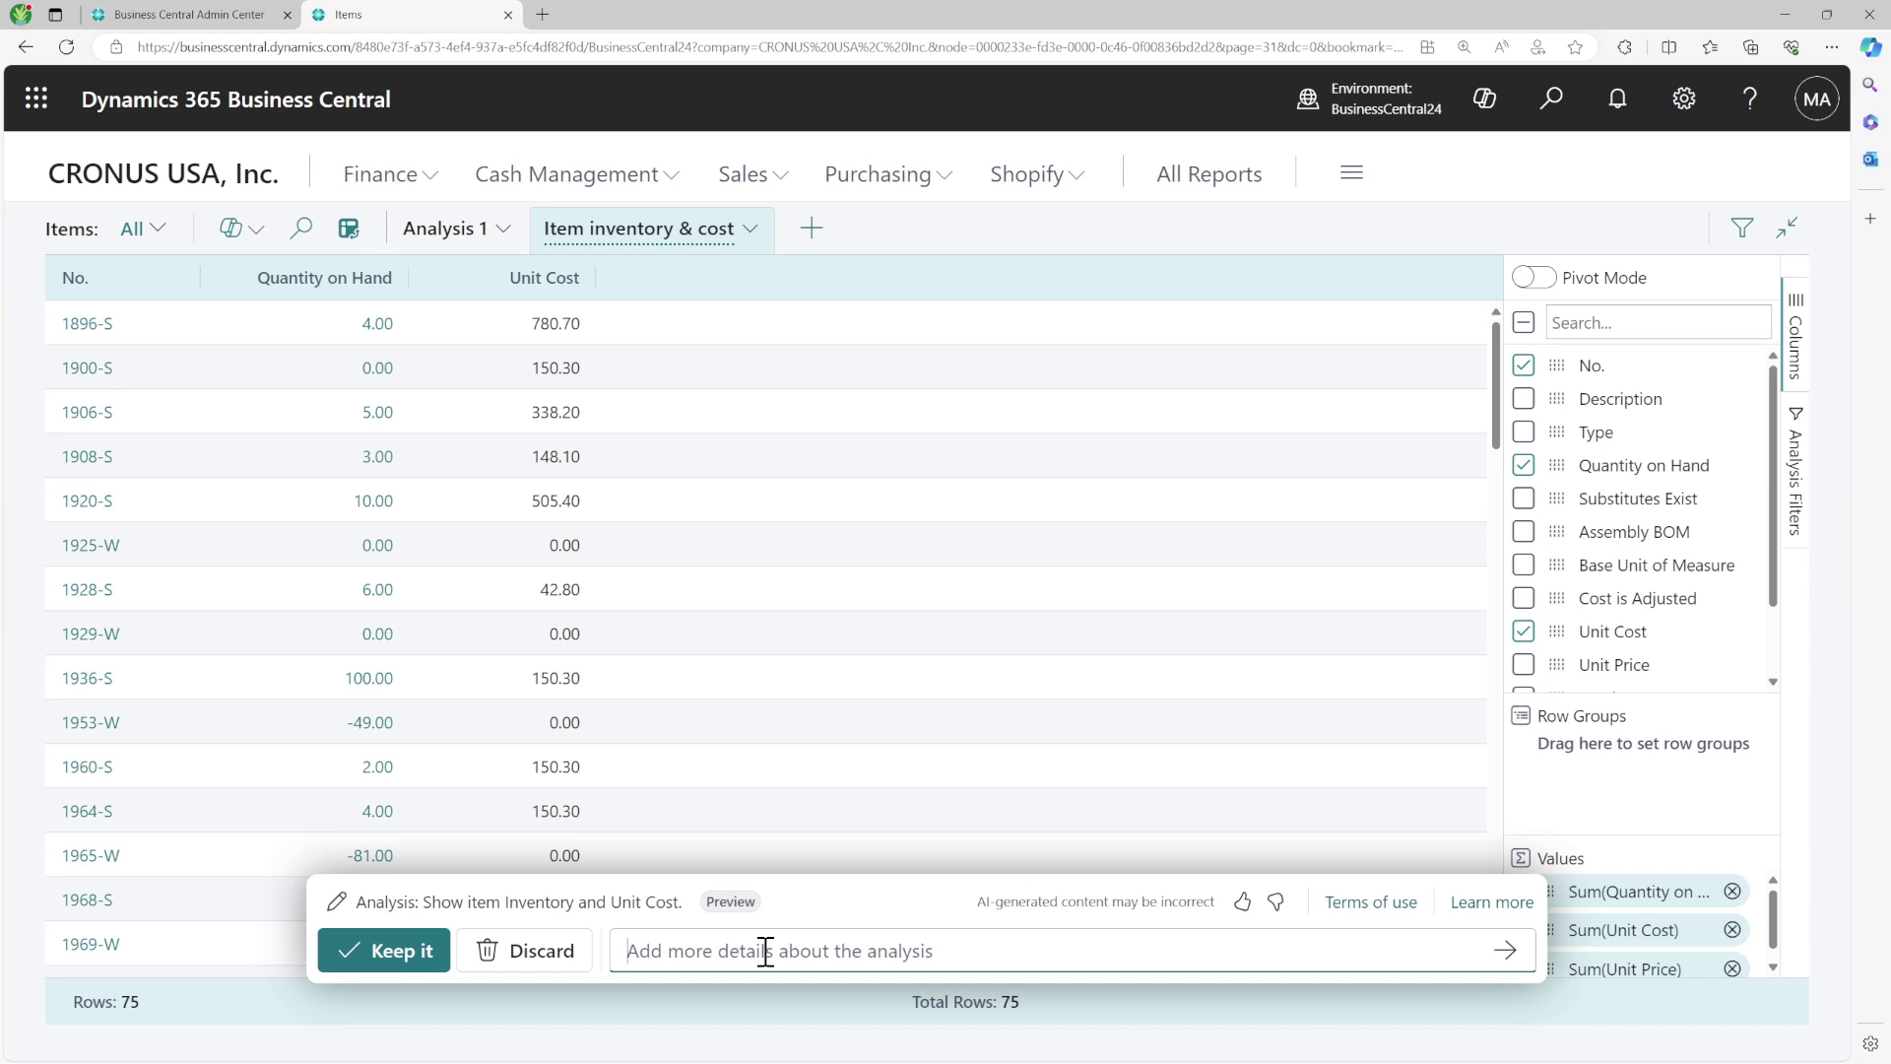
pyautogui.write('Add ')
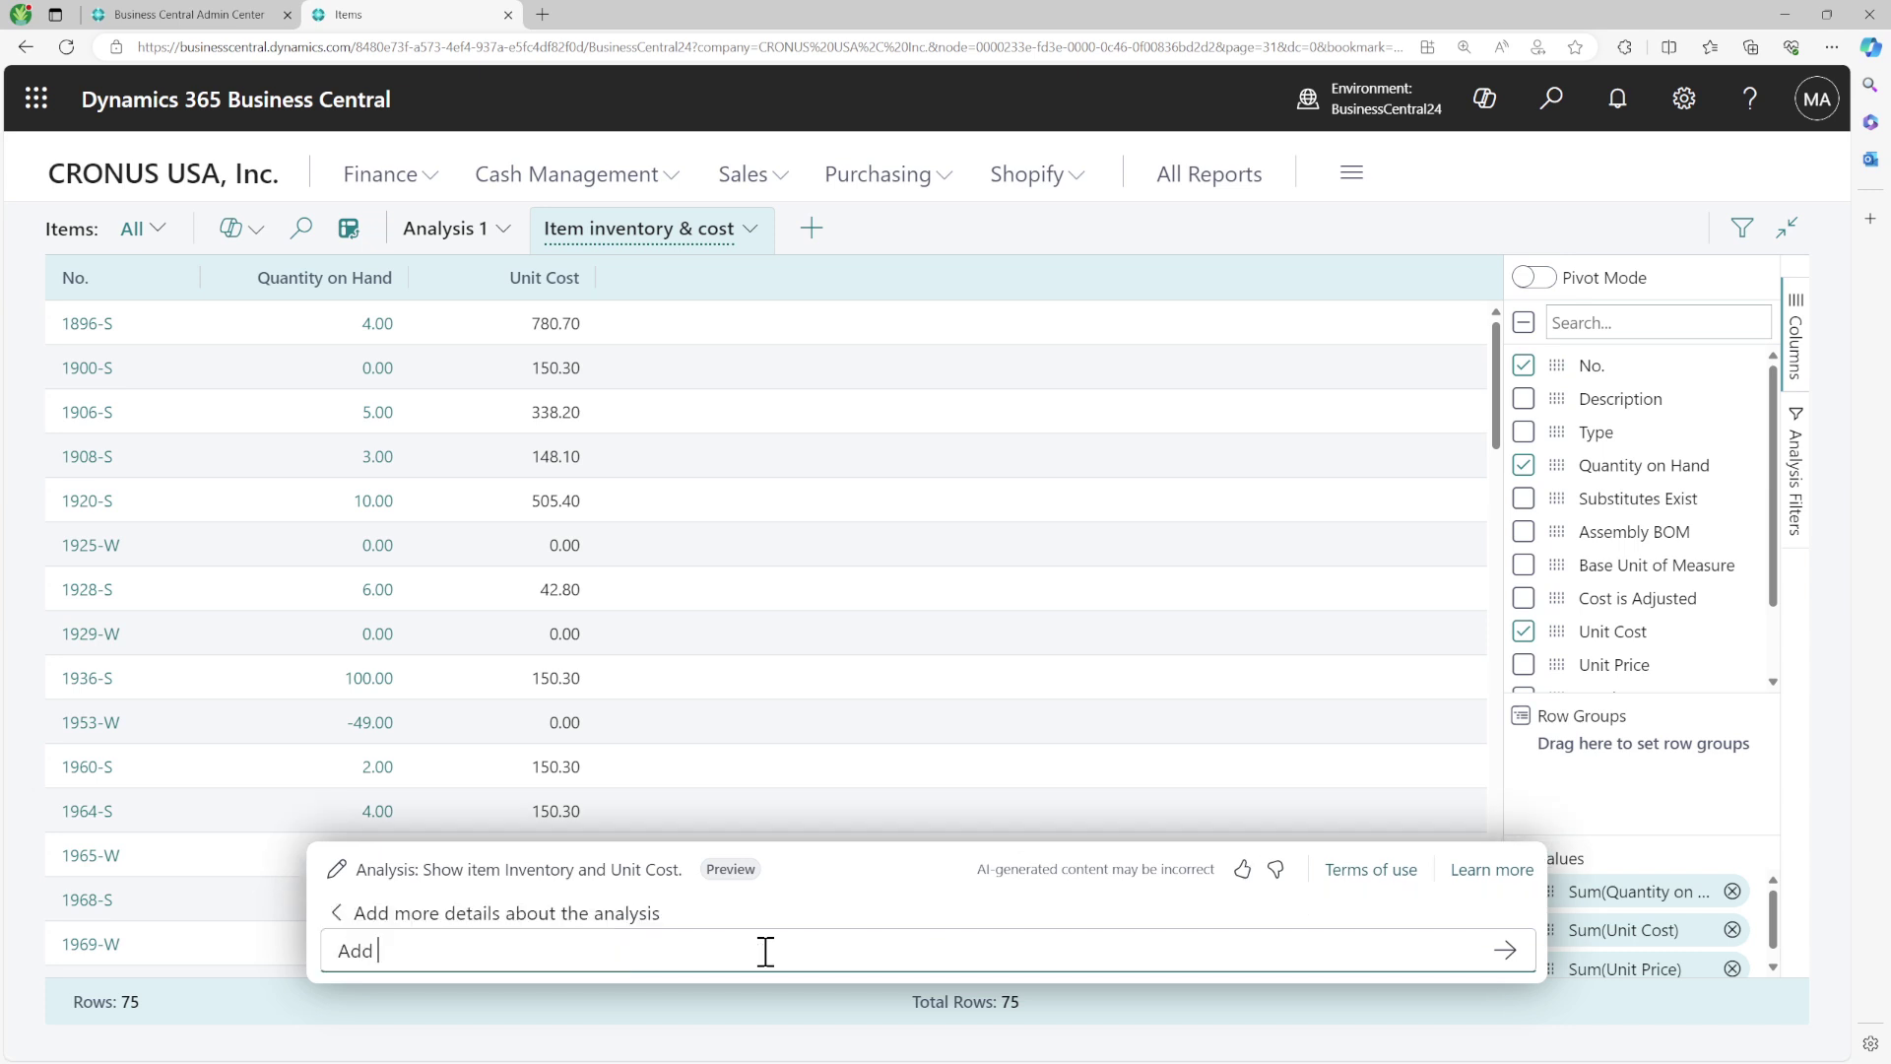
pyautogui.write('Item Description after A')
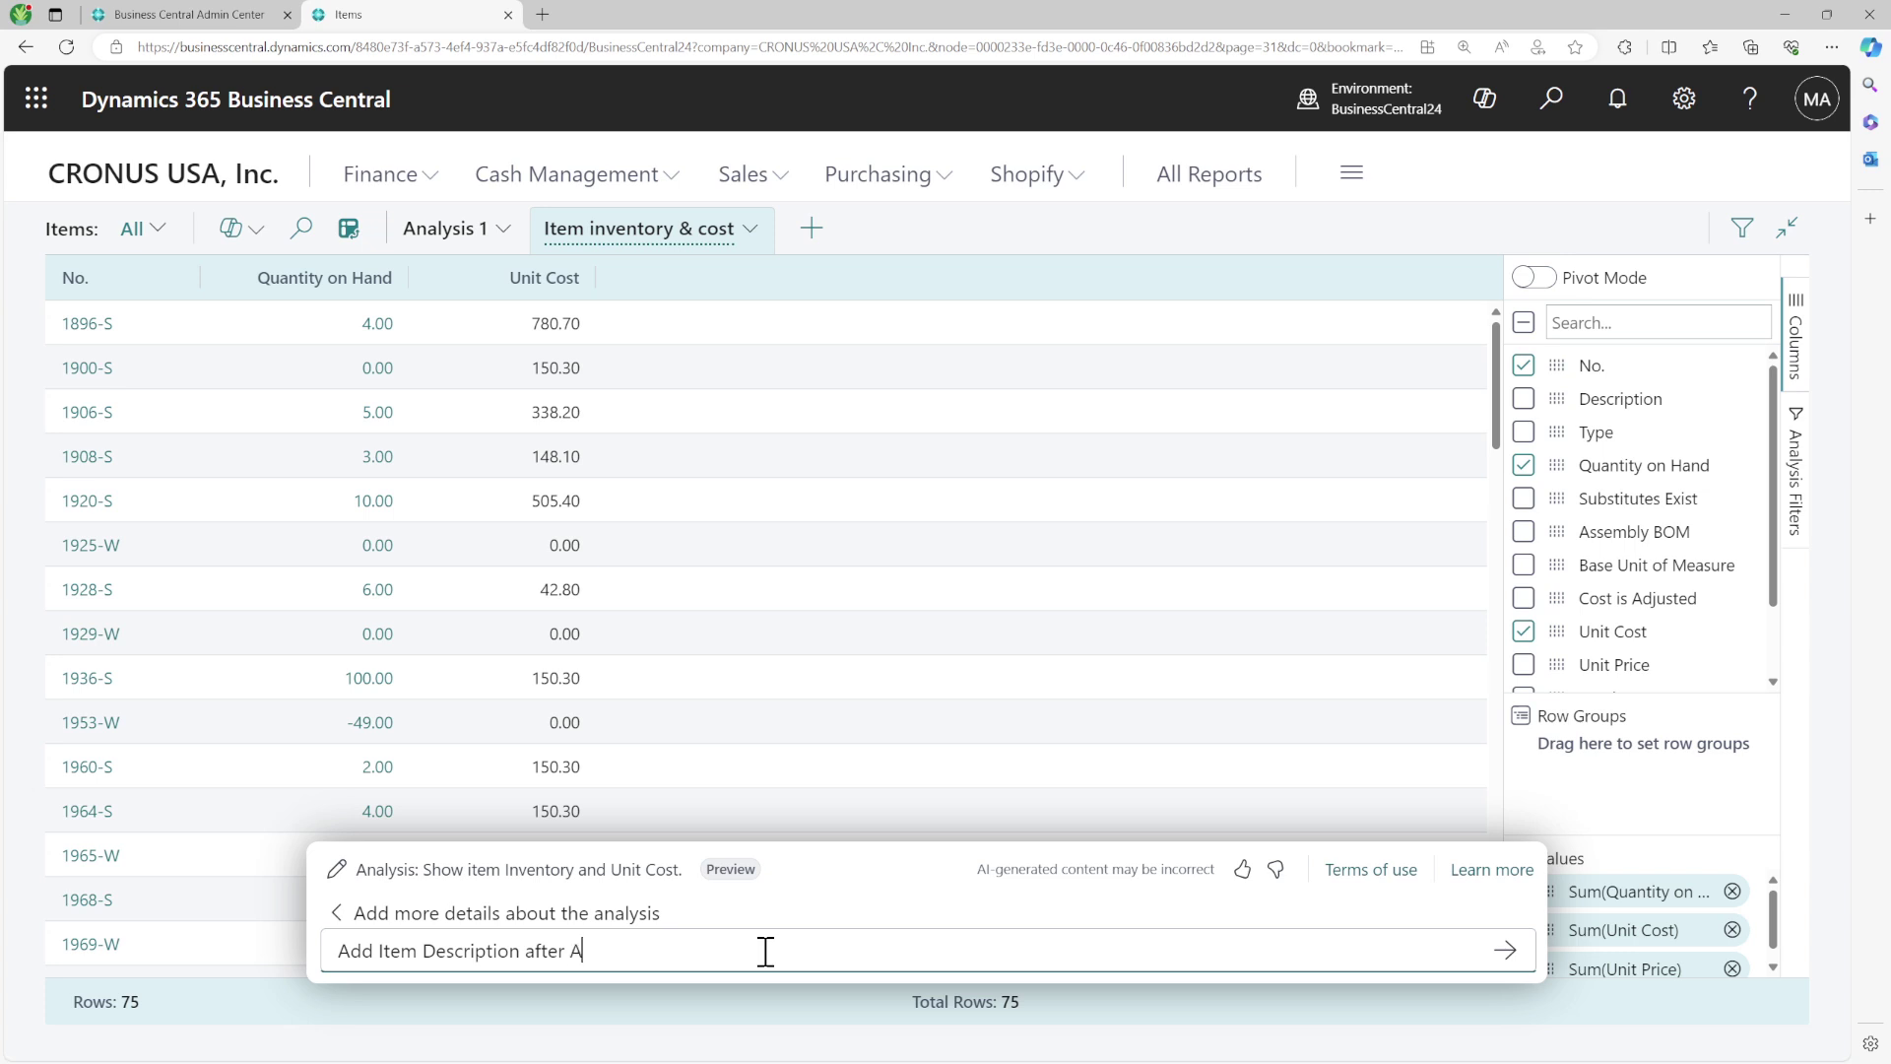
pyautogui.press('BackSpace')
pyautogui.write('Item No.')
pyautogui.press('Return')
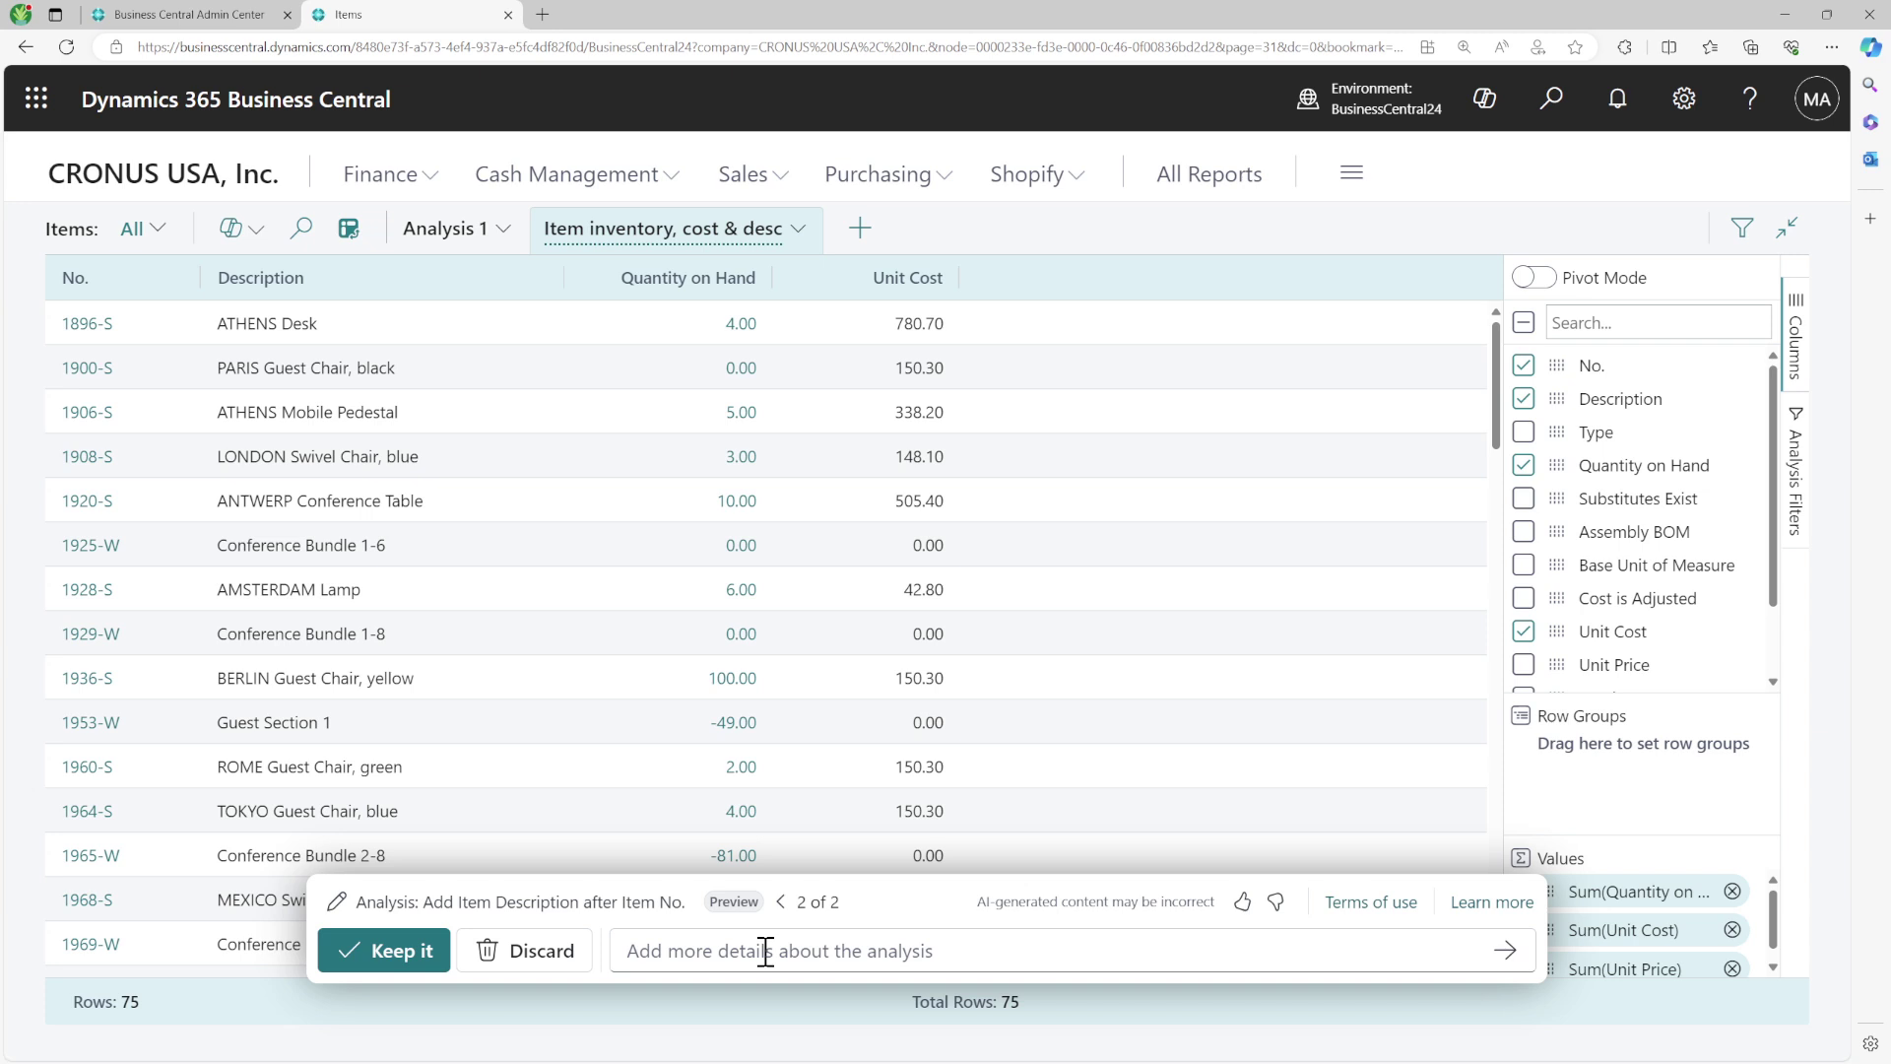
# Refine the analysis further with the Copilot instruction "Hide Items where Inventory is Zero."
pyautogui.click(765, 952)
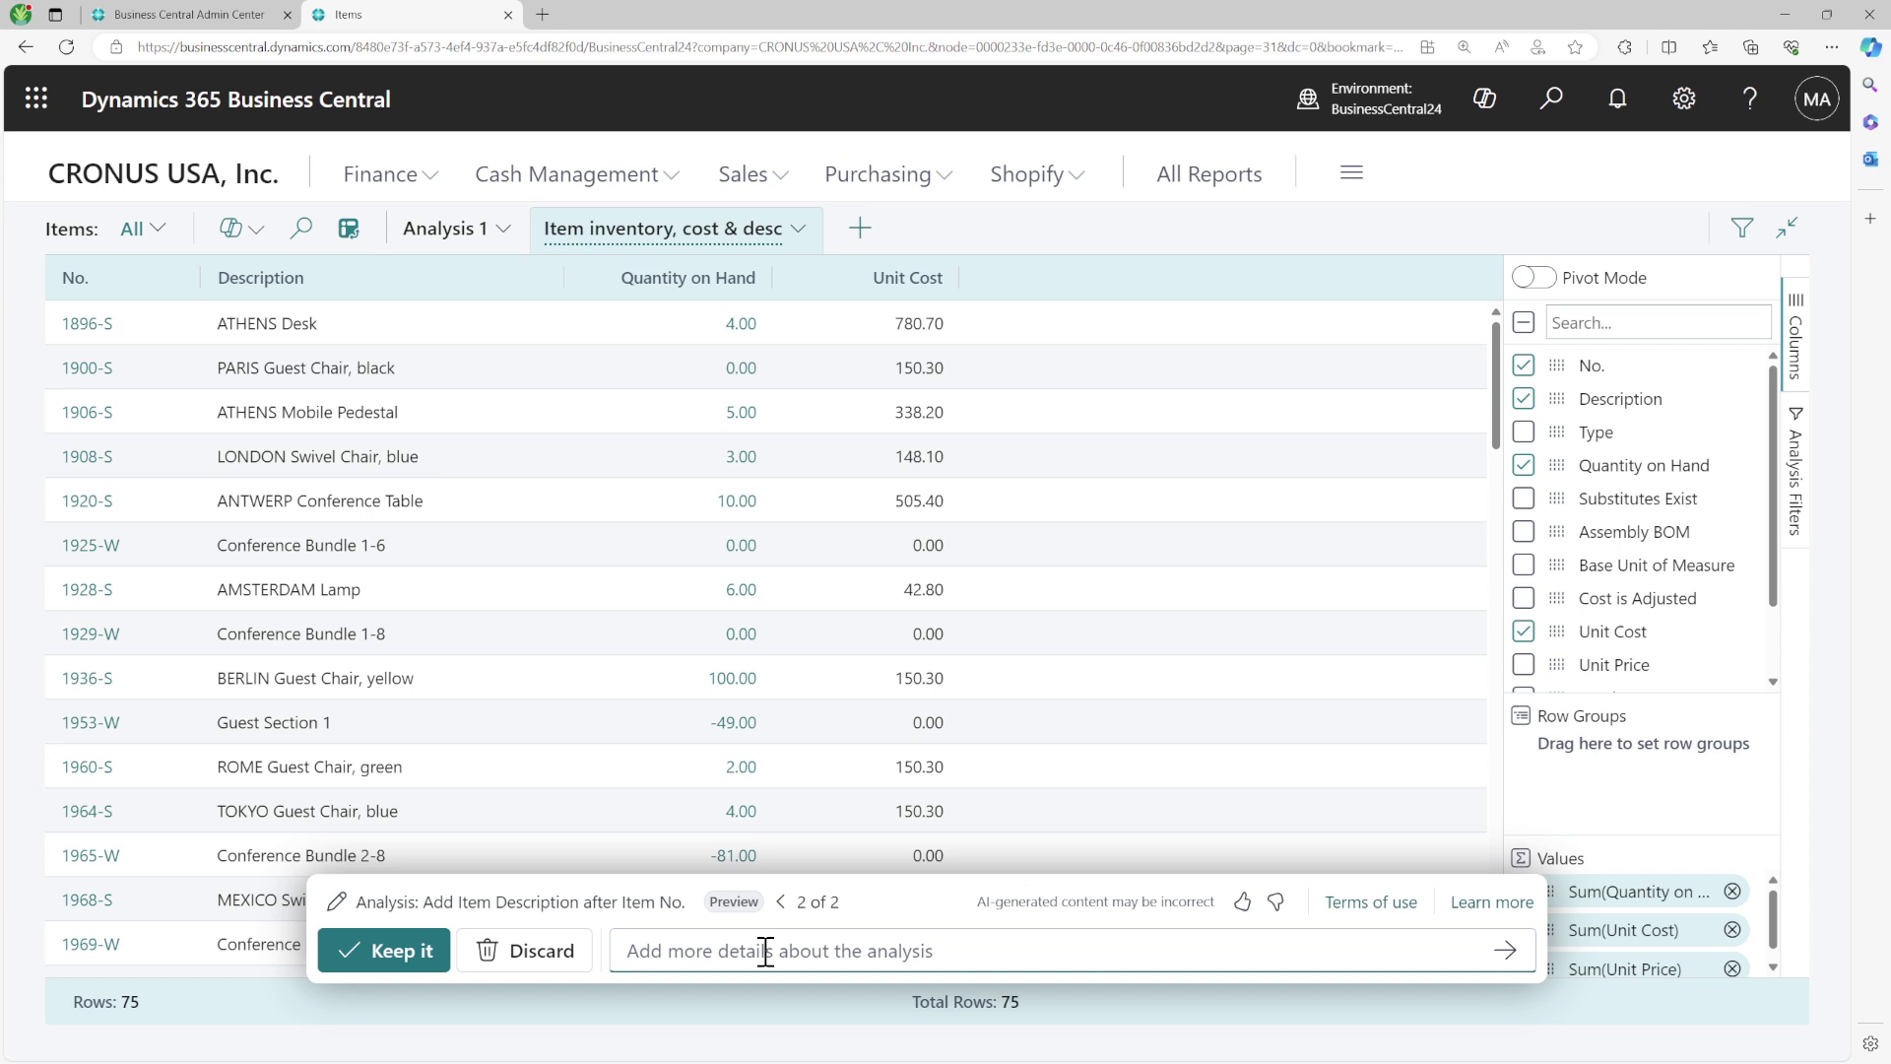
pyautogui.write('Hide Ite')
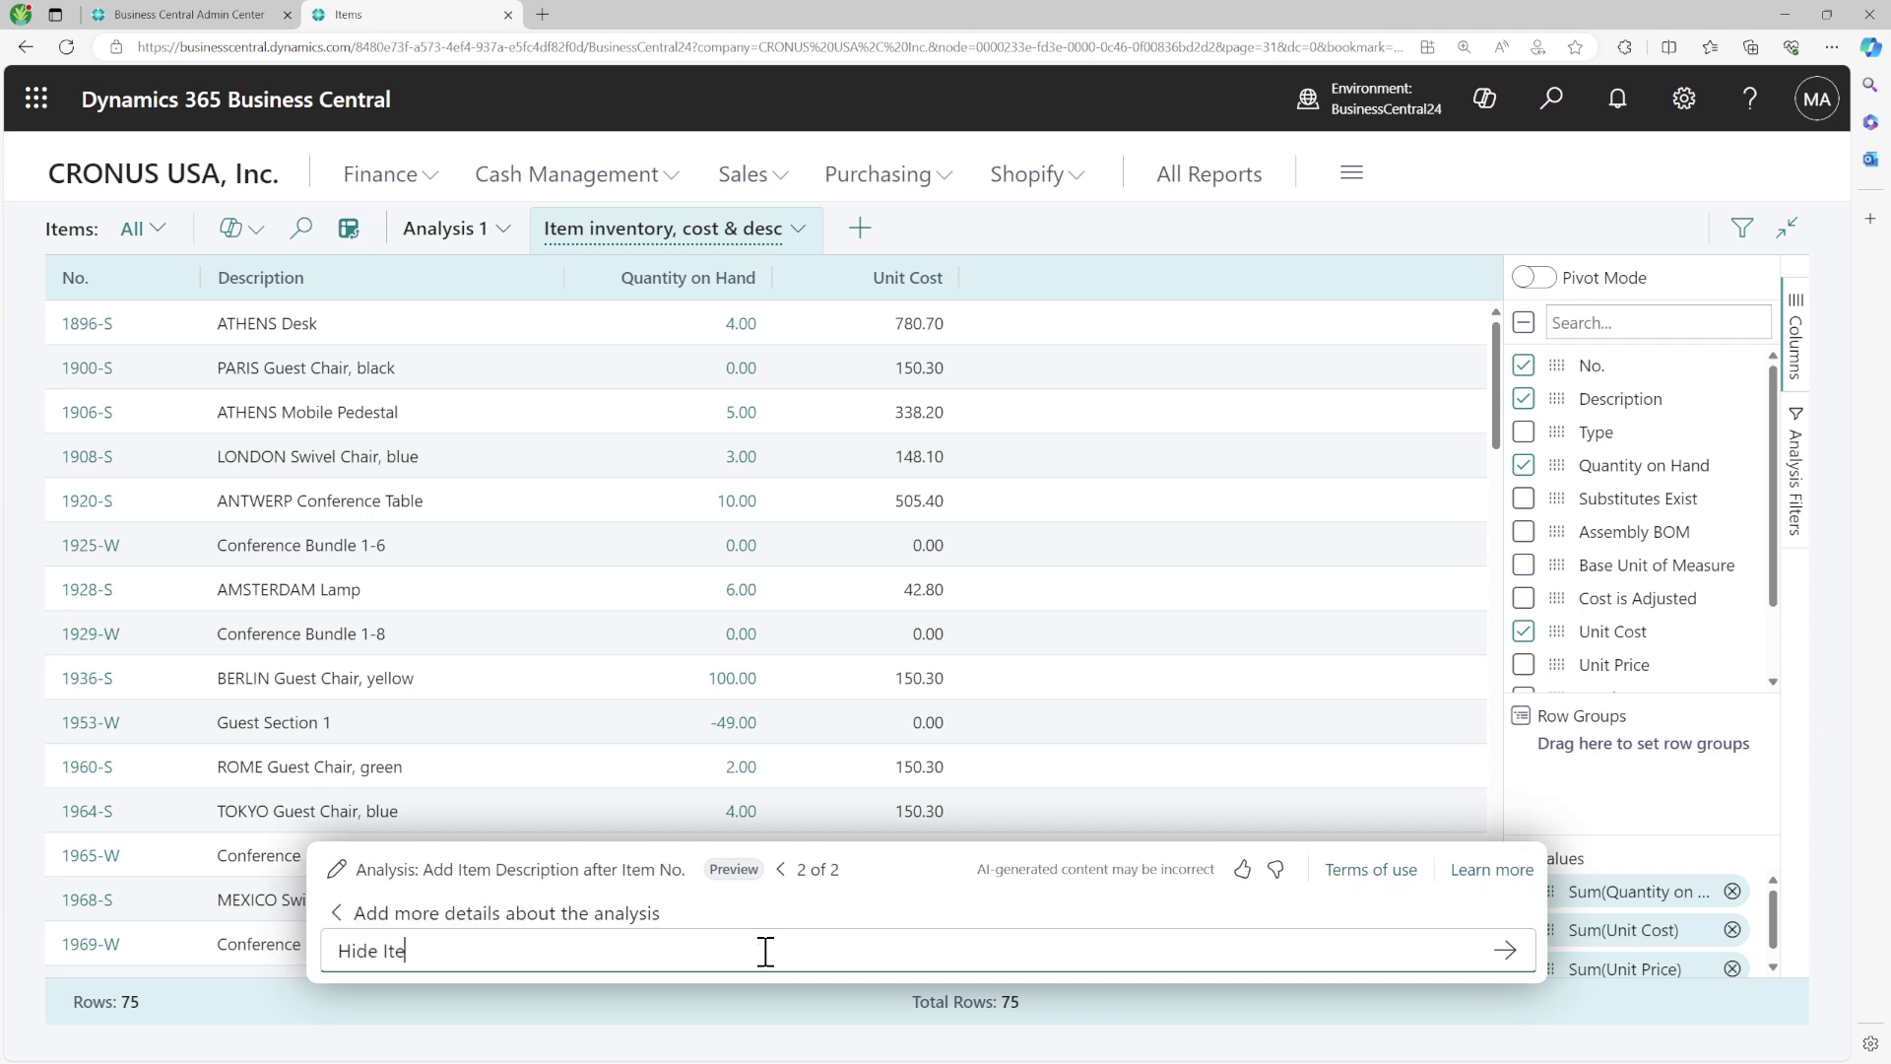
pyautogui.write('ms where inv')
pyautogui.press('BackSpace')
pyautogui.press('BackSpace')
pyautogui.press('BackSpace')
pyautogui.write('Inventory')
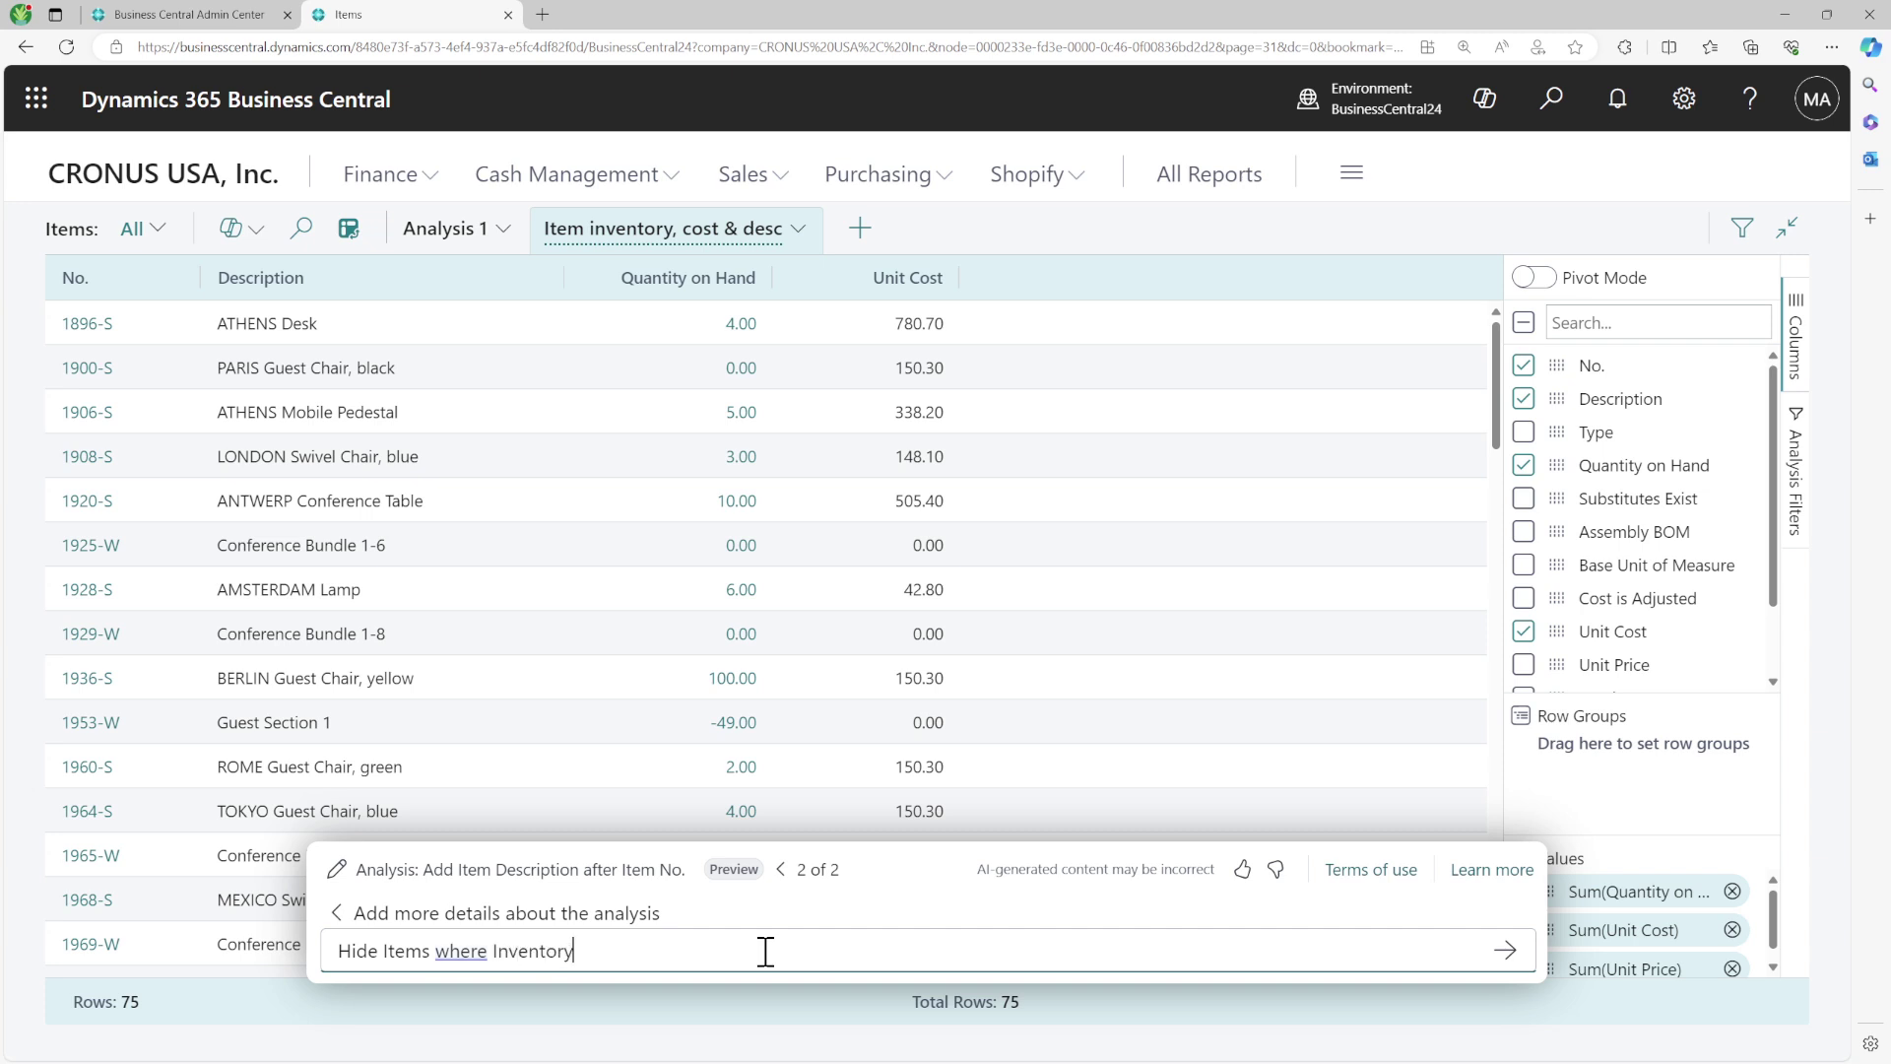
pyautogui.write(' is Zero.')
pyautogui.press('Return')
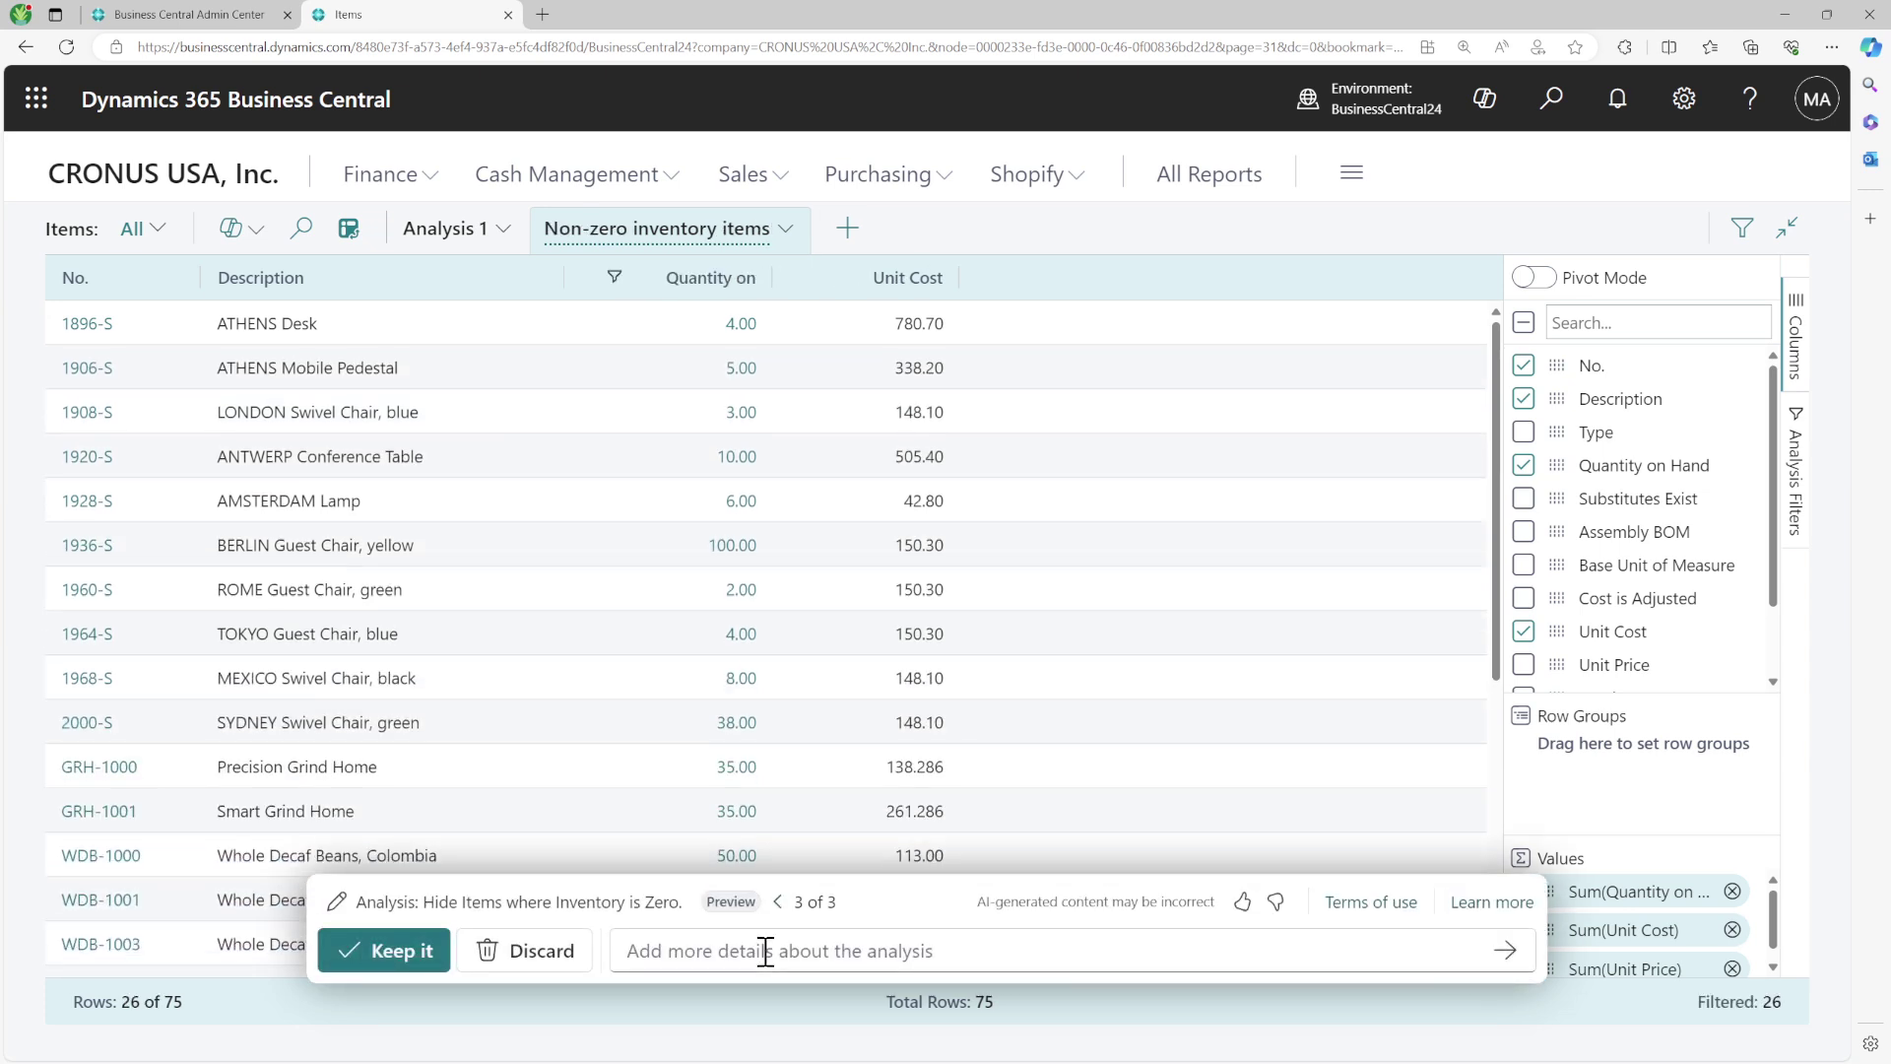
# Look through the filtered items and inspect the analysis filter condition on Quantity on Hand
pyautogui.scroll(-5, 599, 519)
pyautogui.scroll(5, 600, 519)
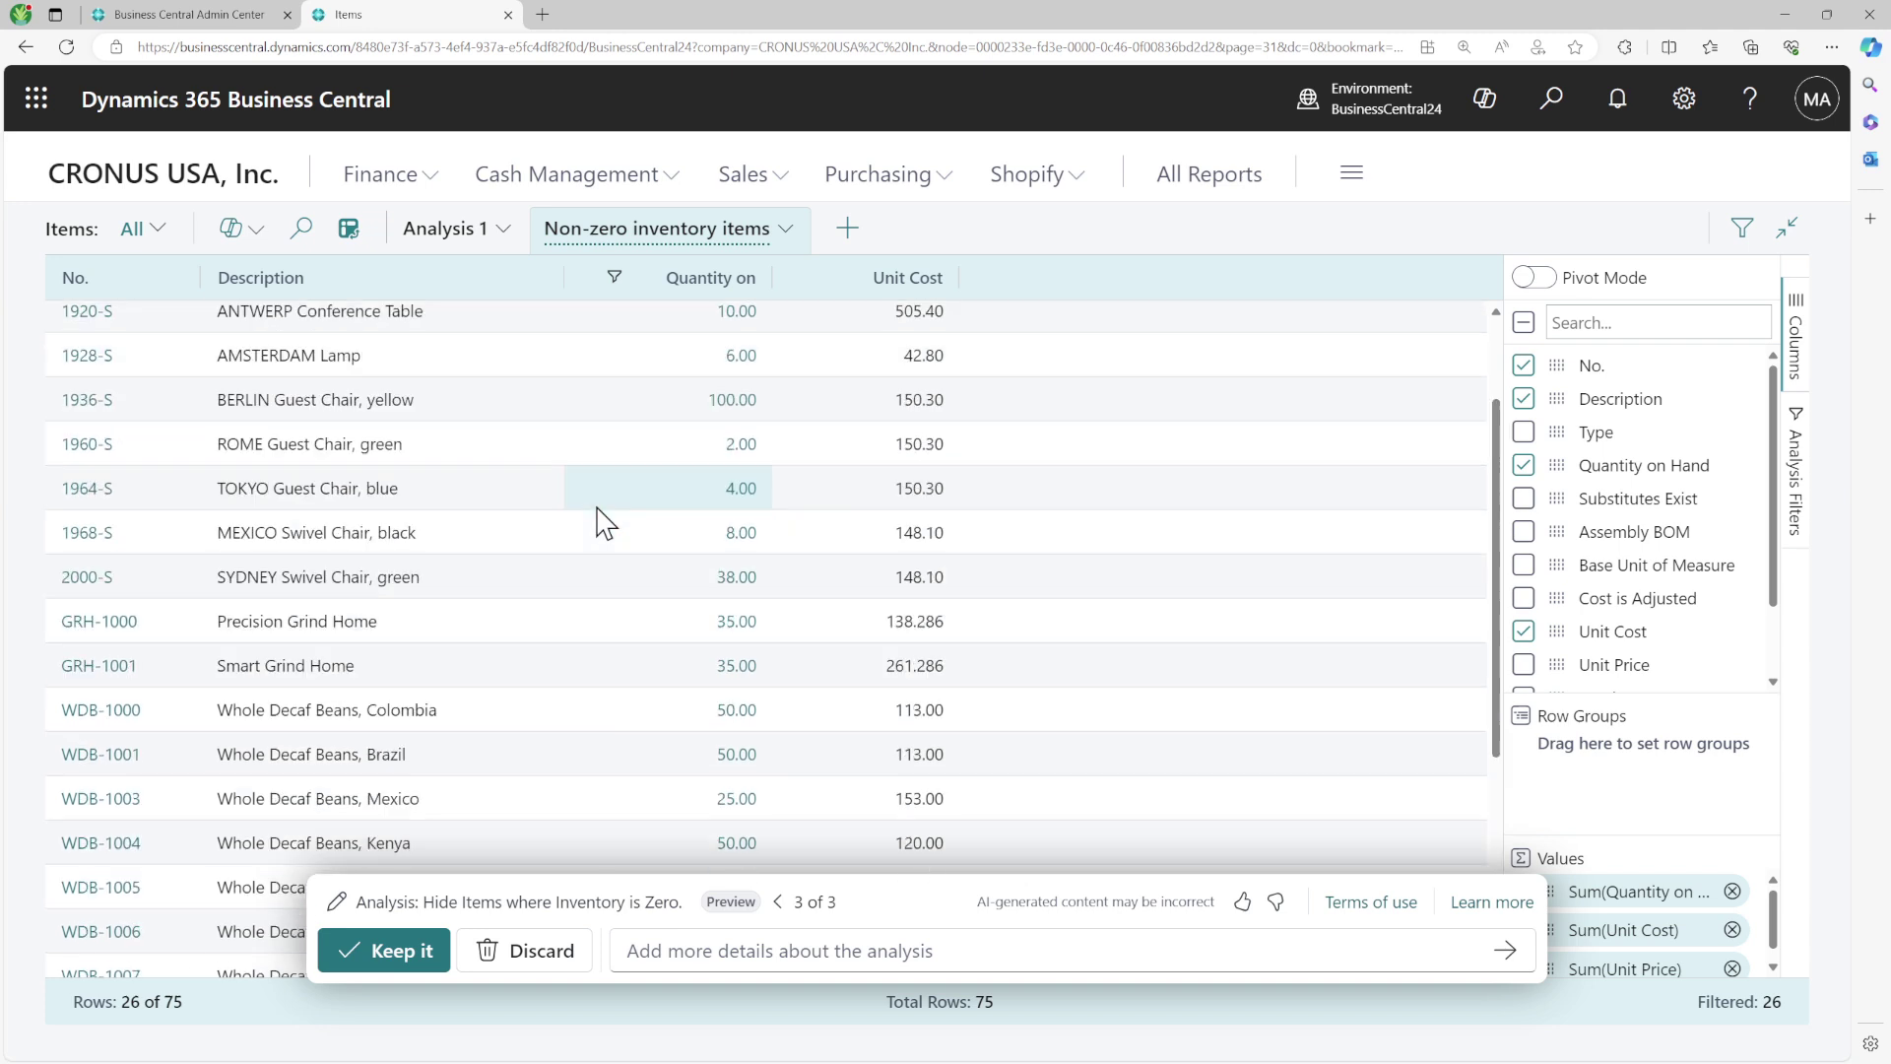
pyautogui.click(1802, 505)
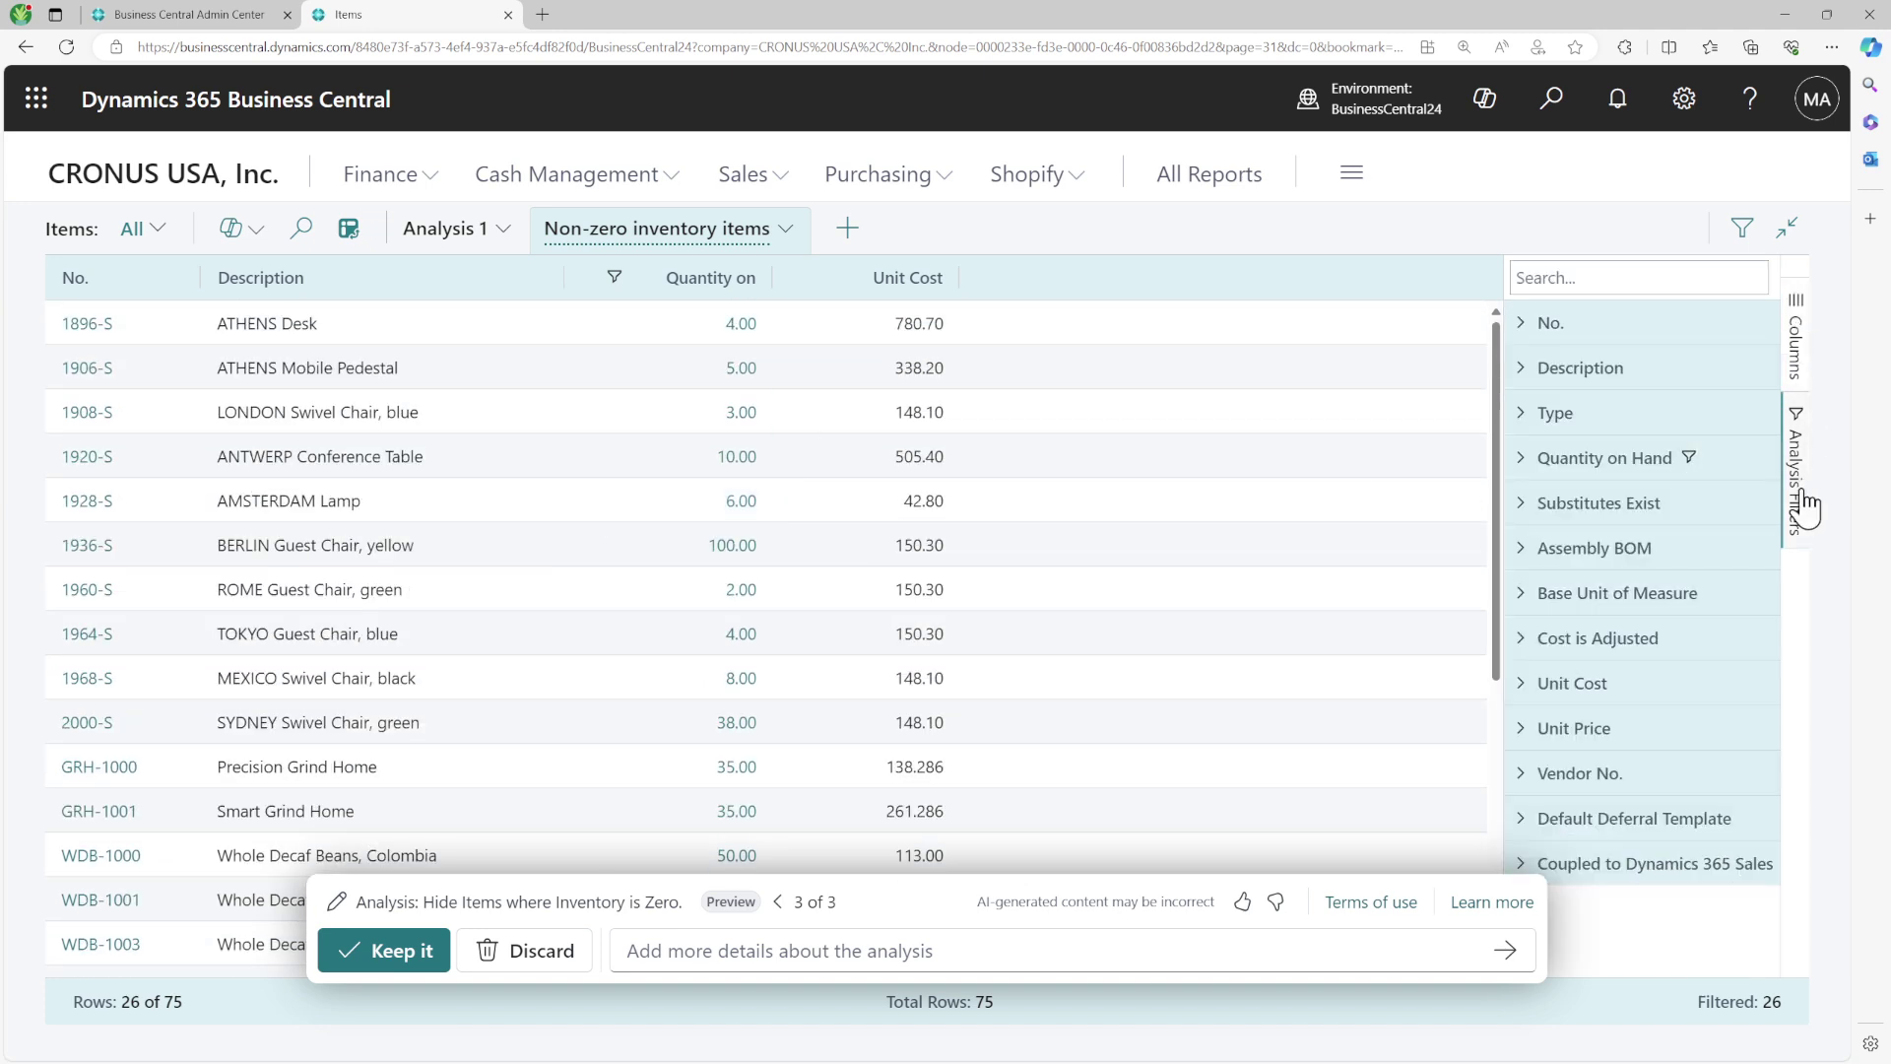
pyautogui.click(1525, 463)
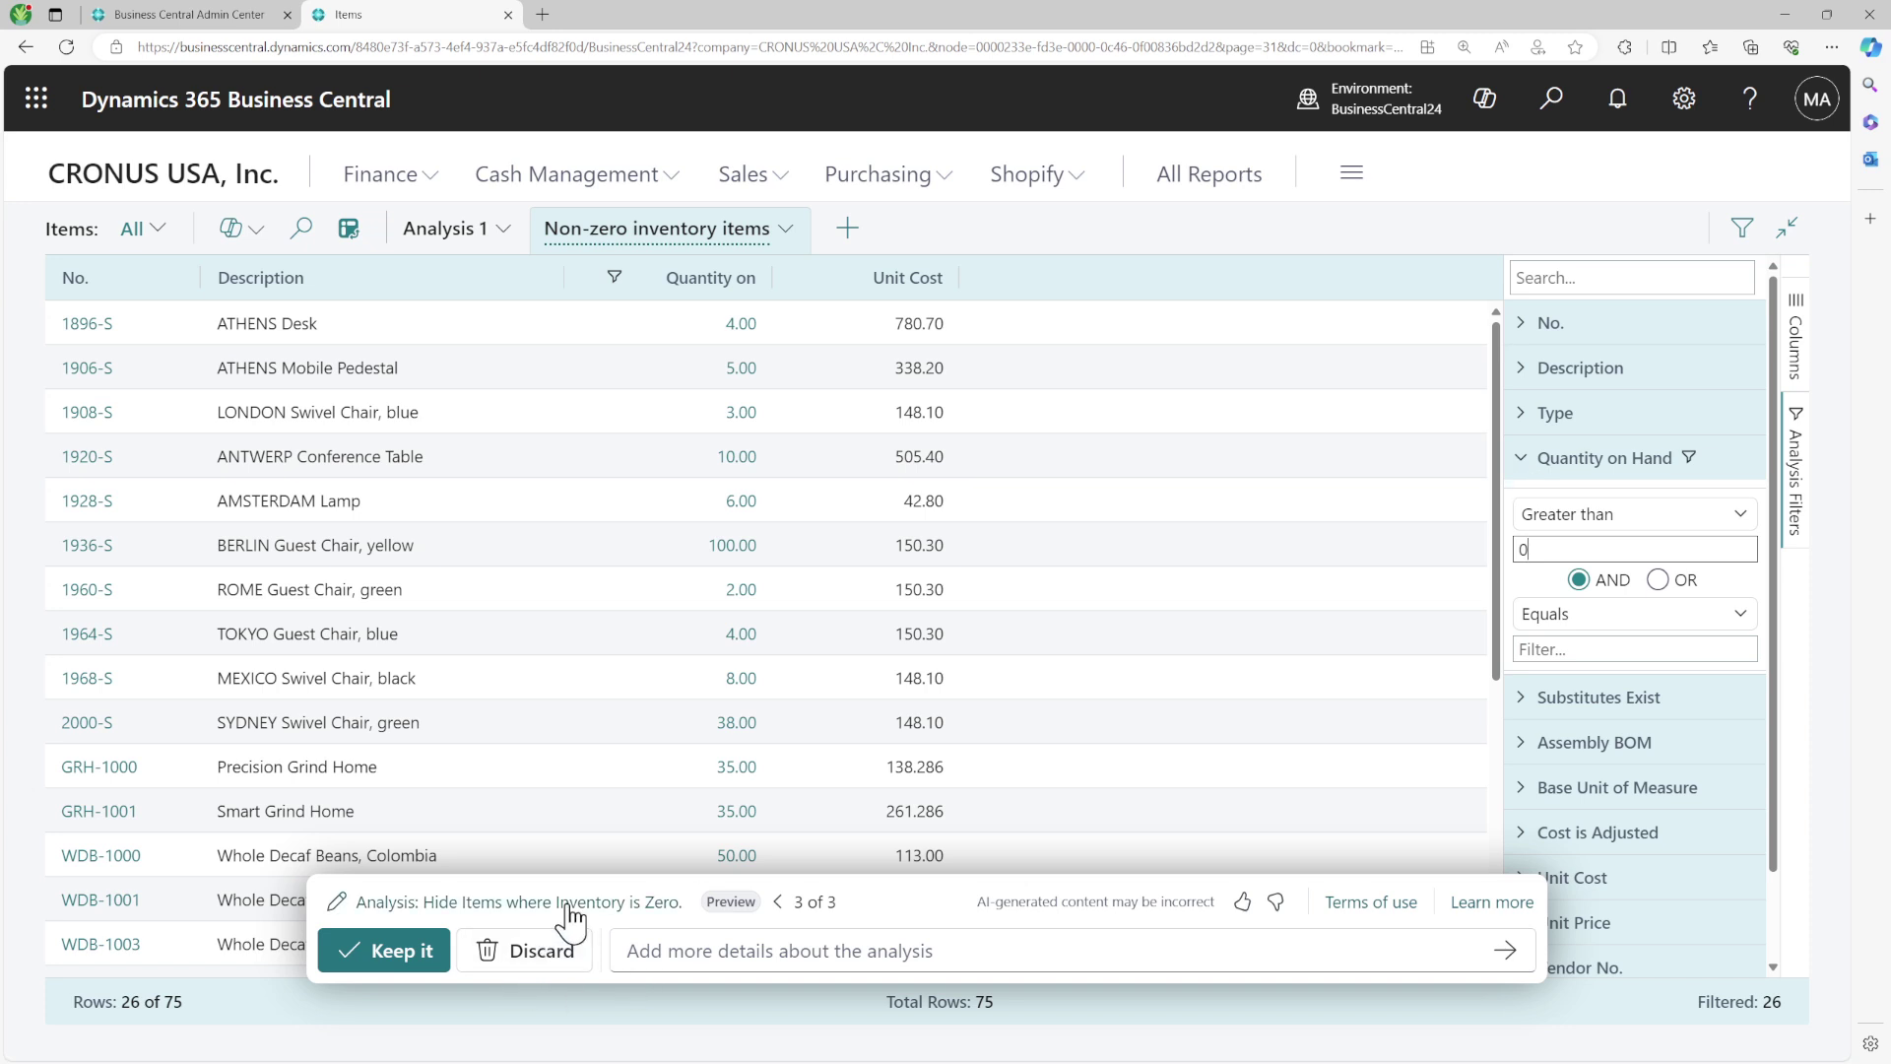
pyautogui.click(1523, 461)
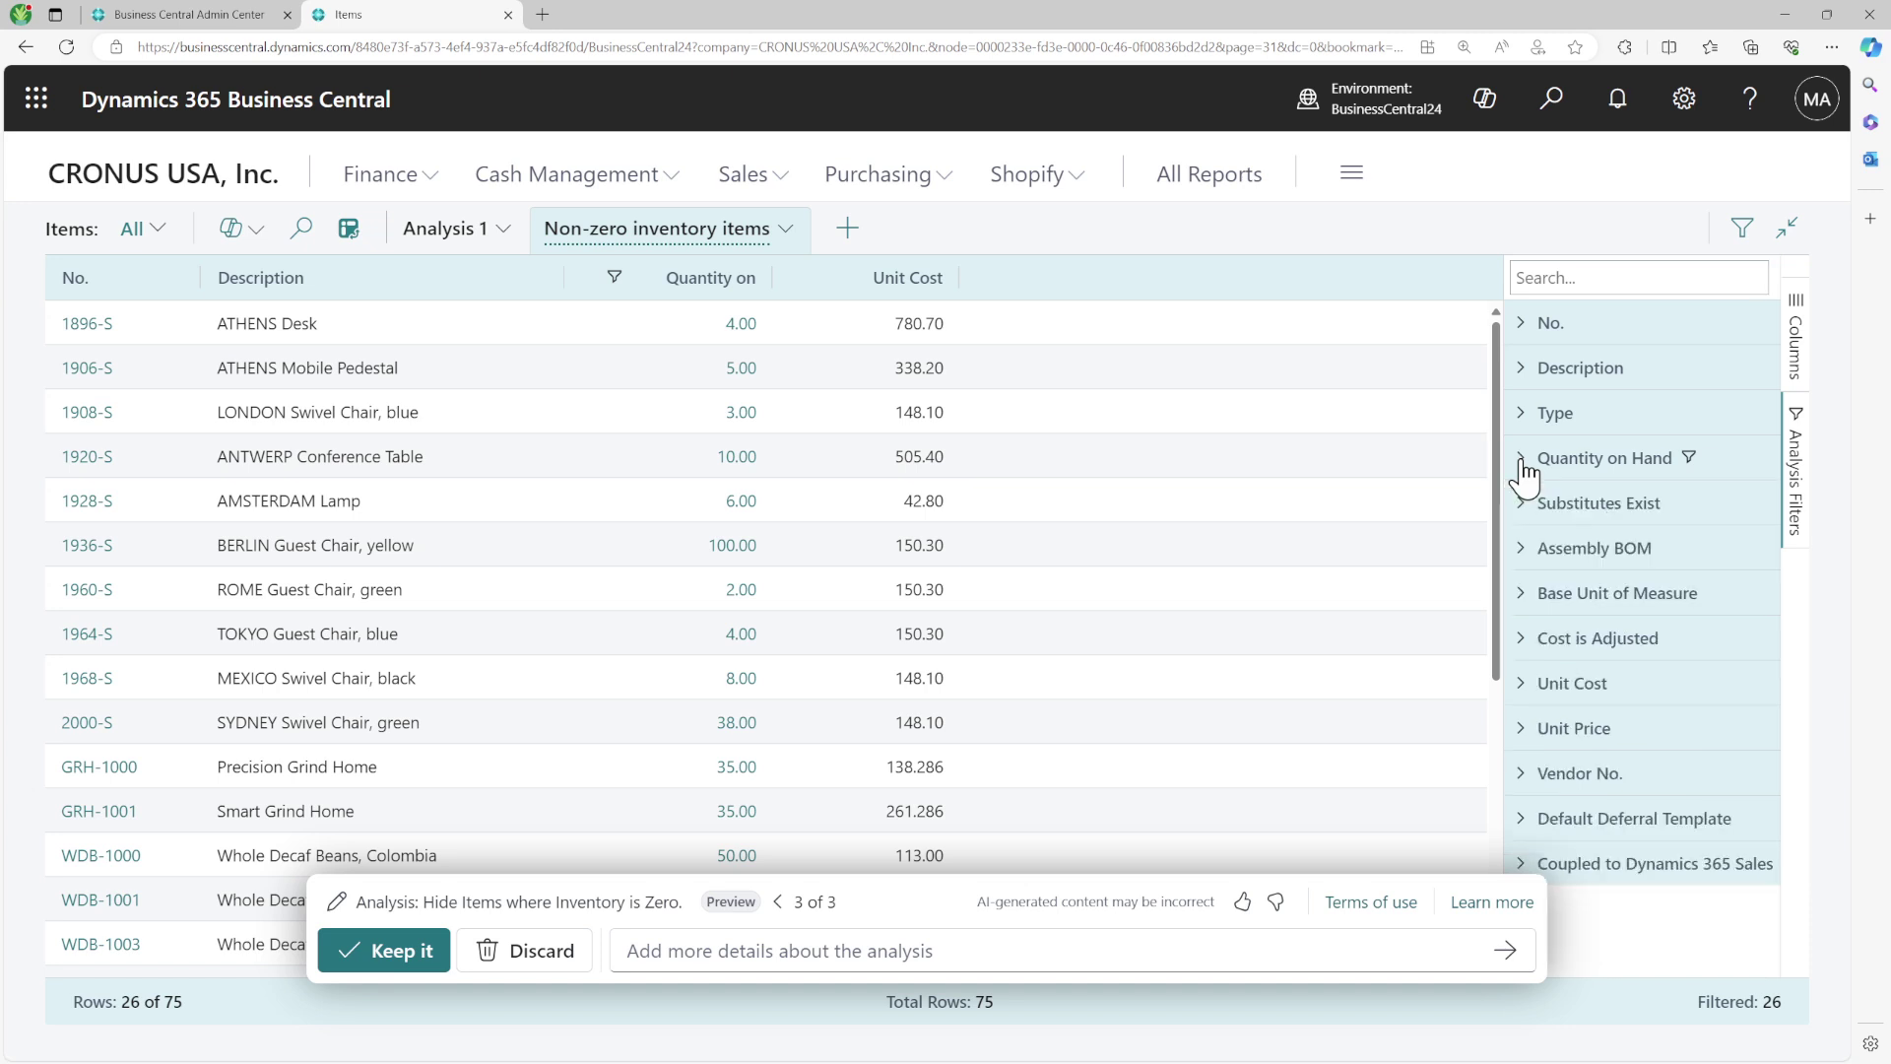
# Refine the analysis with the Copilot instruction "Group this data by Vendor" and inspect the items in the first vendor group
pyautogui.click(773, 951)
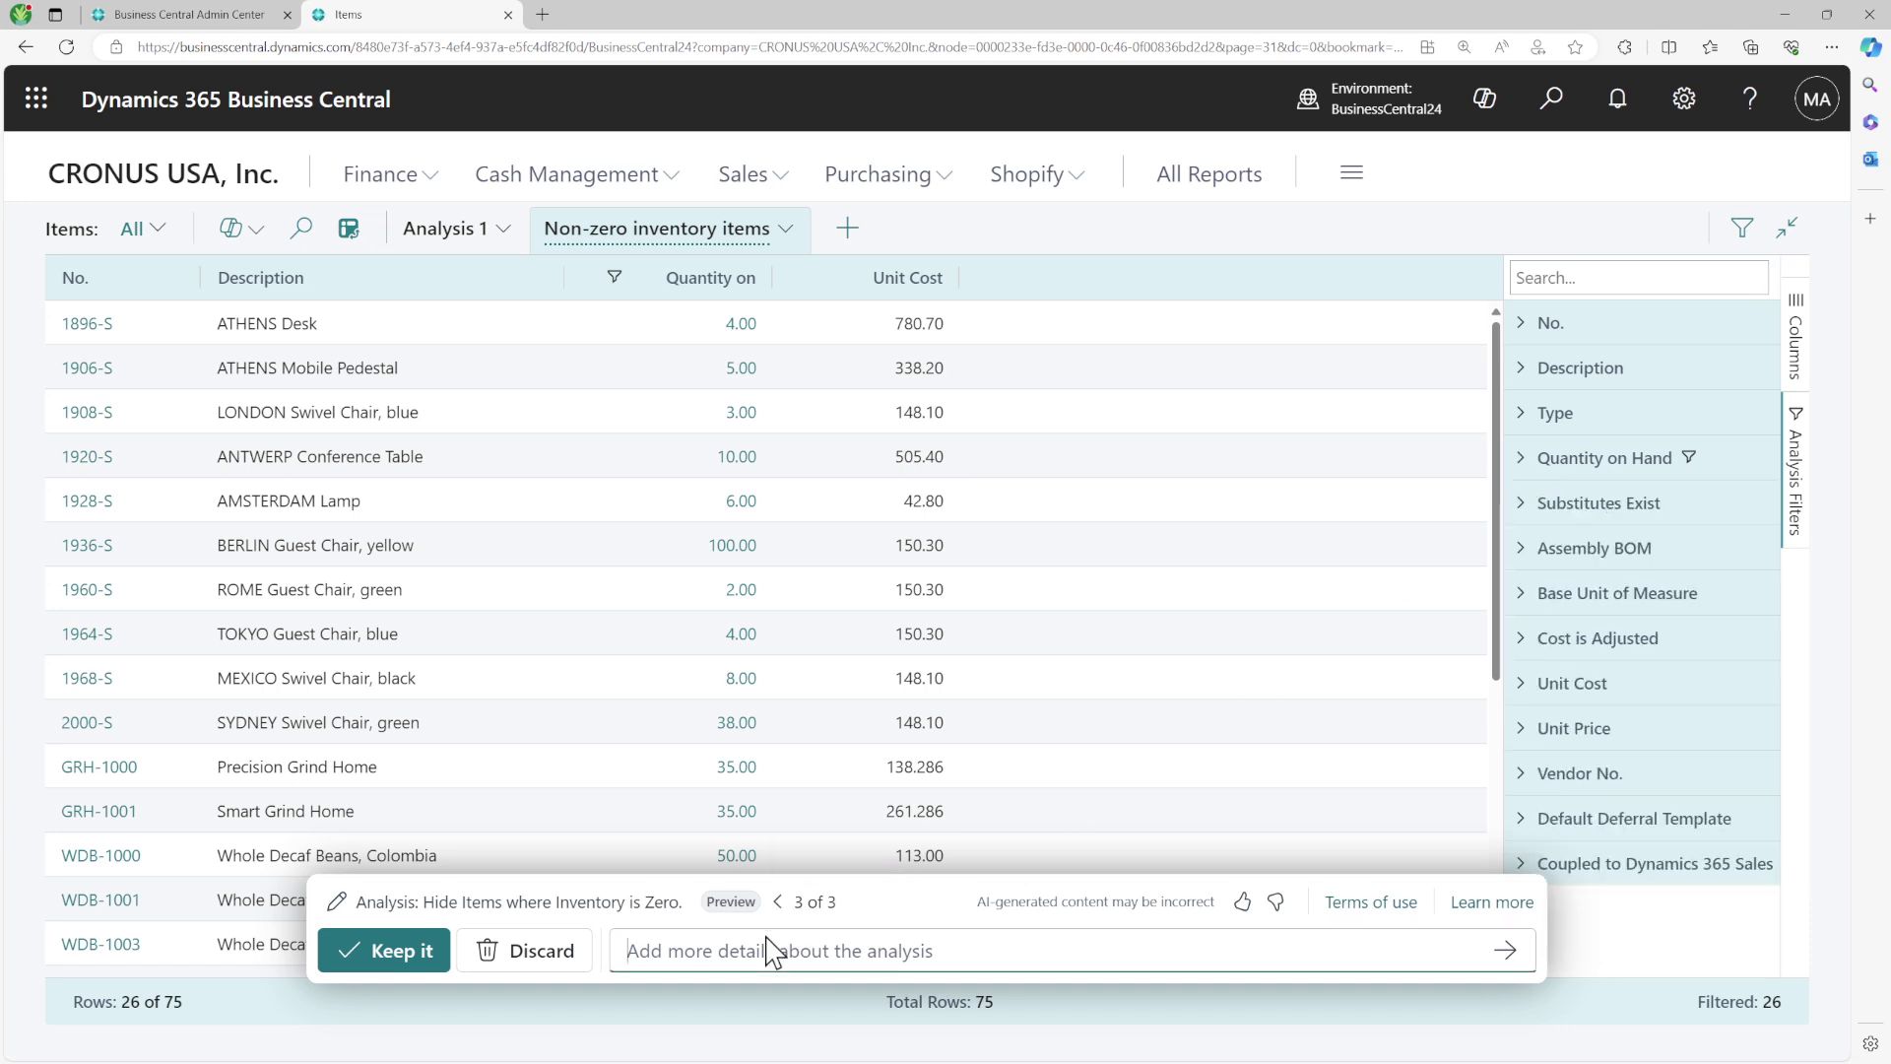
pyautogui.write('Group this ')
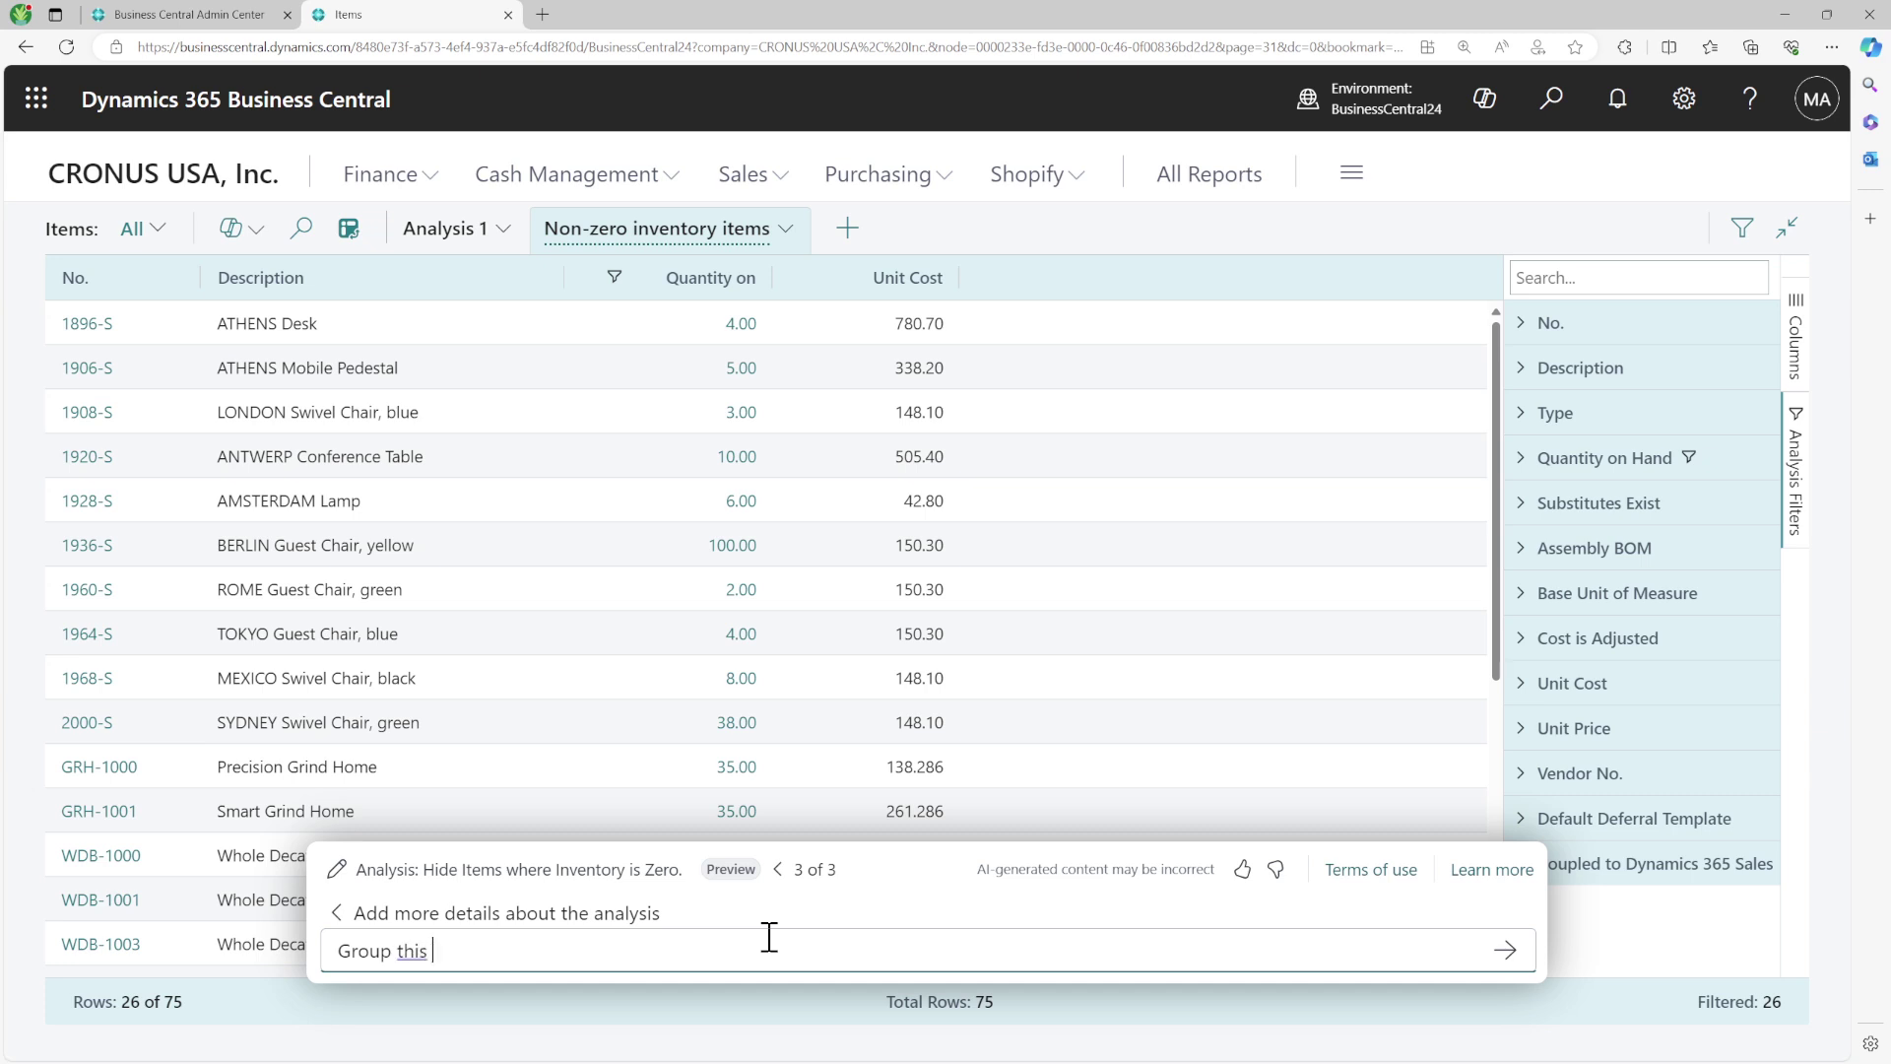
pyautogui.write('data by Vendor')
pyautogui.press('Return')
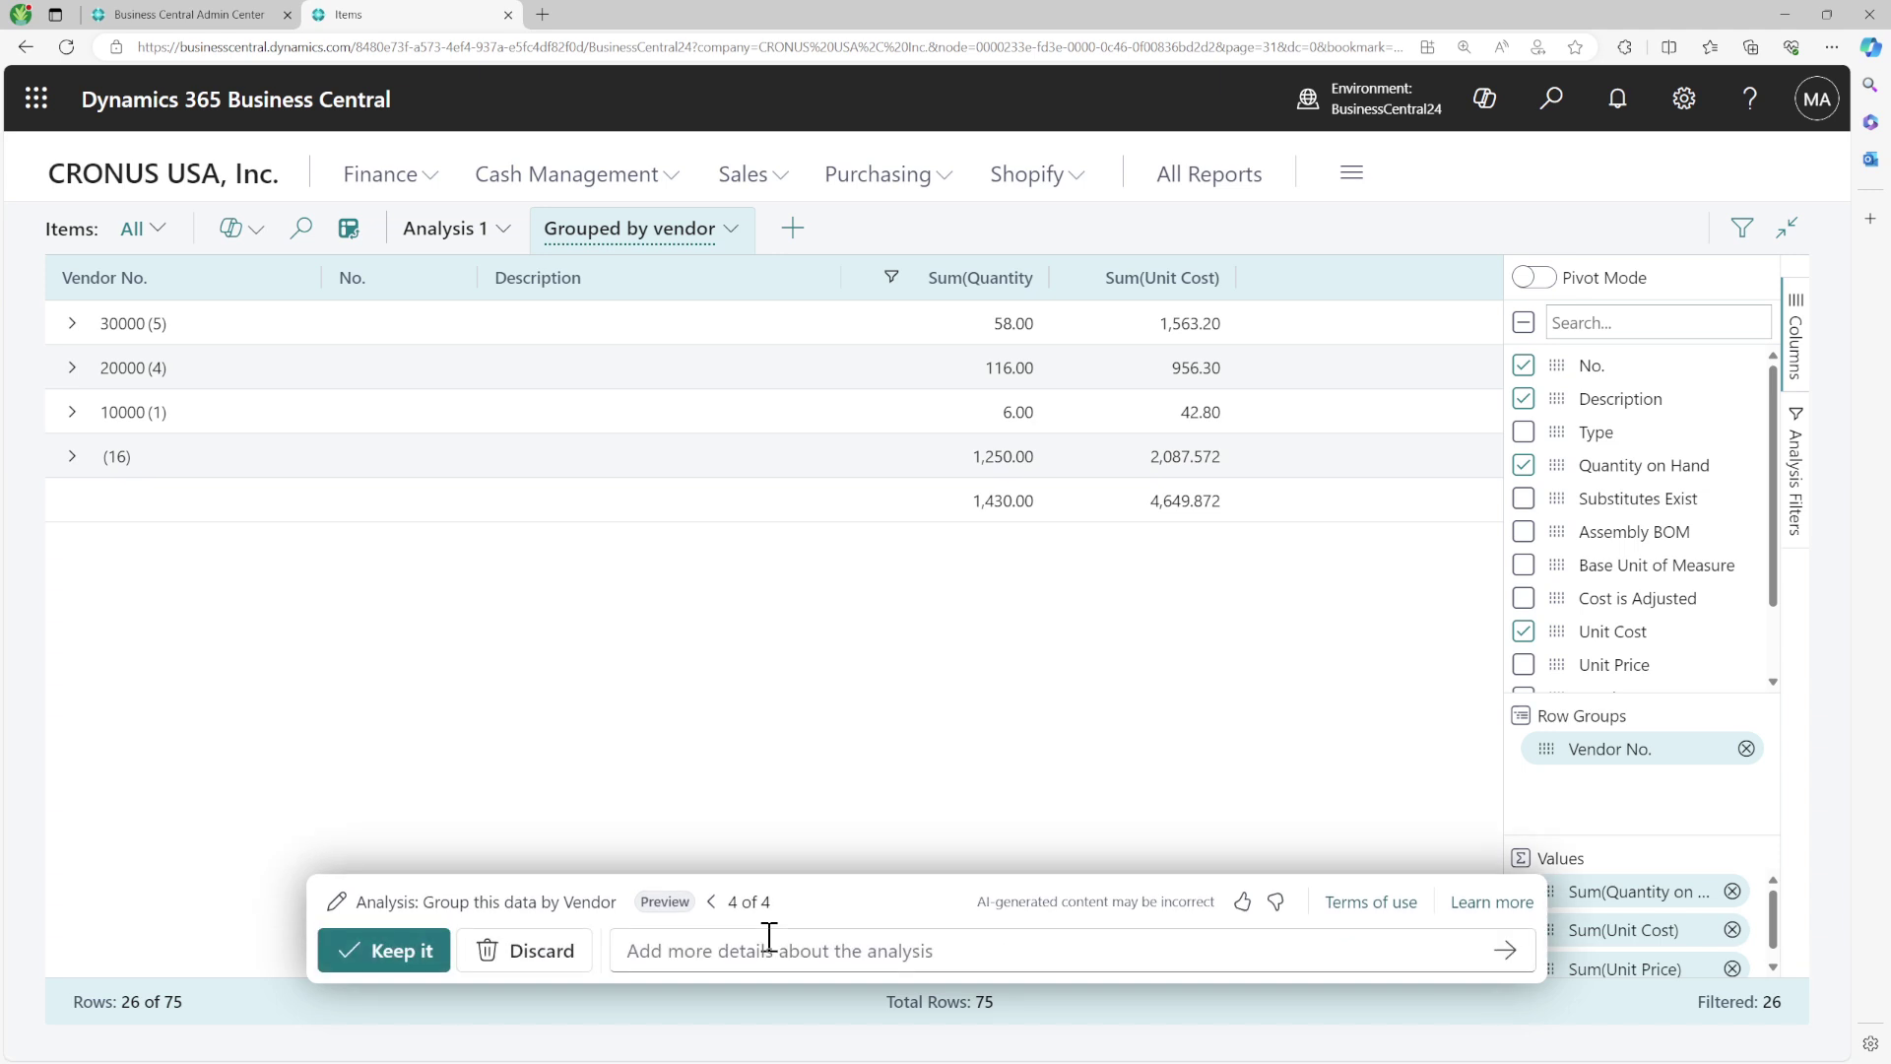
pyautogui.click(74, 325)
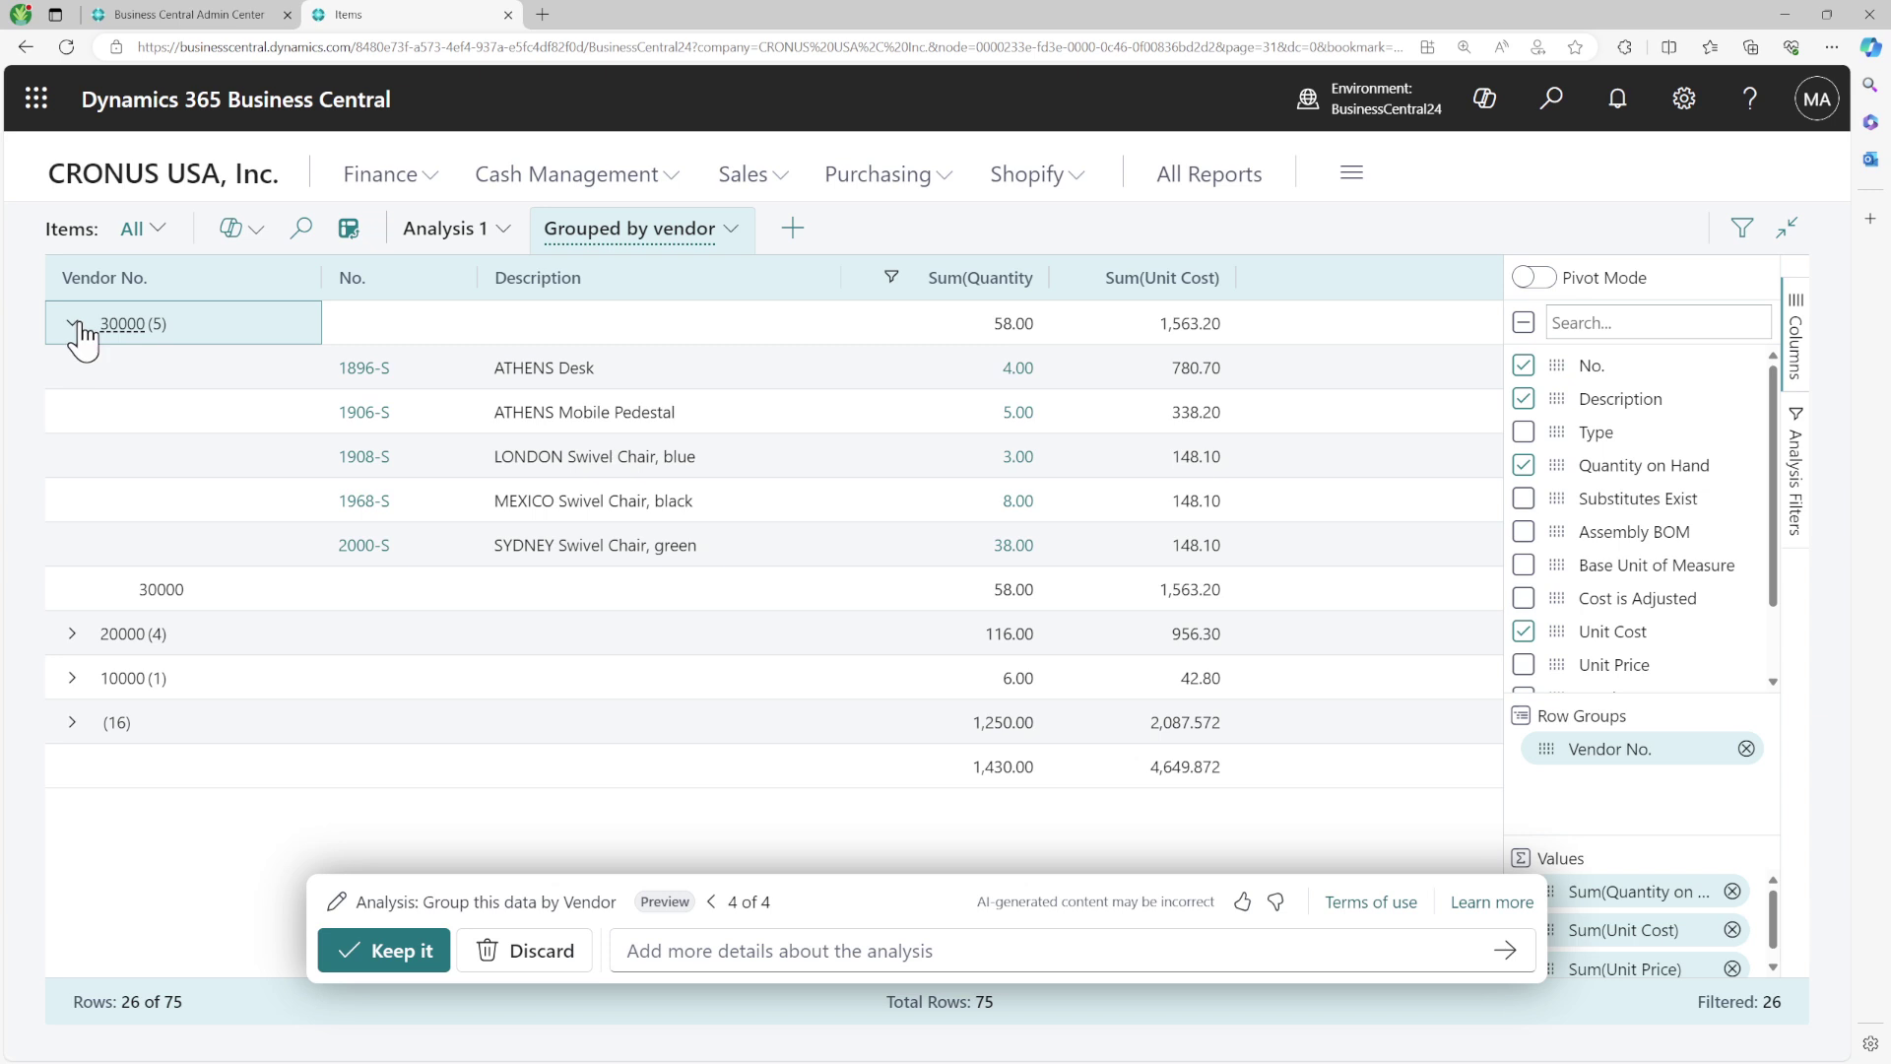
pyautogui.click(79, 325)
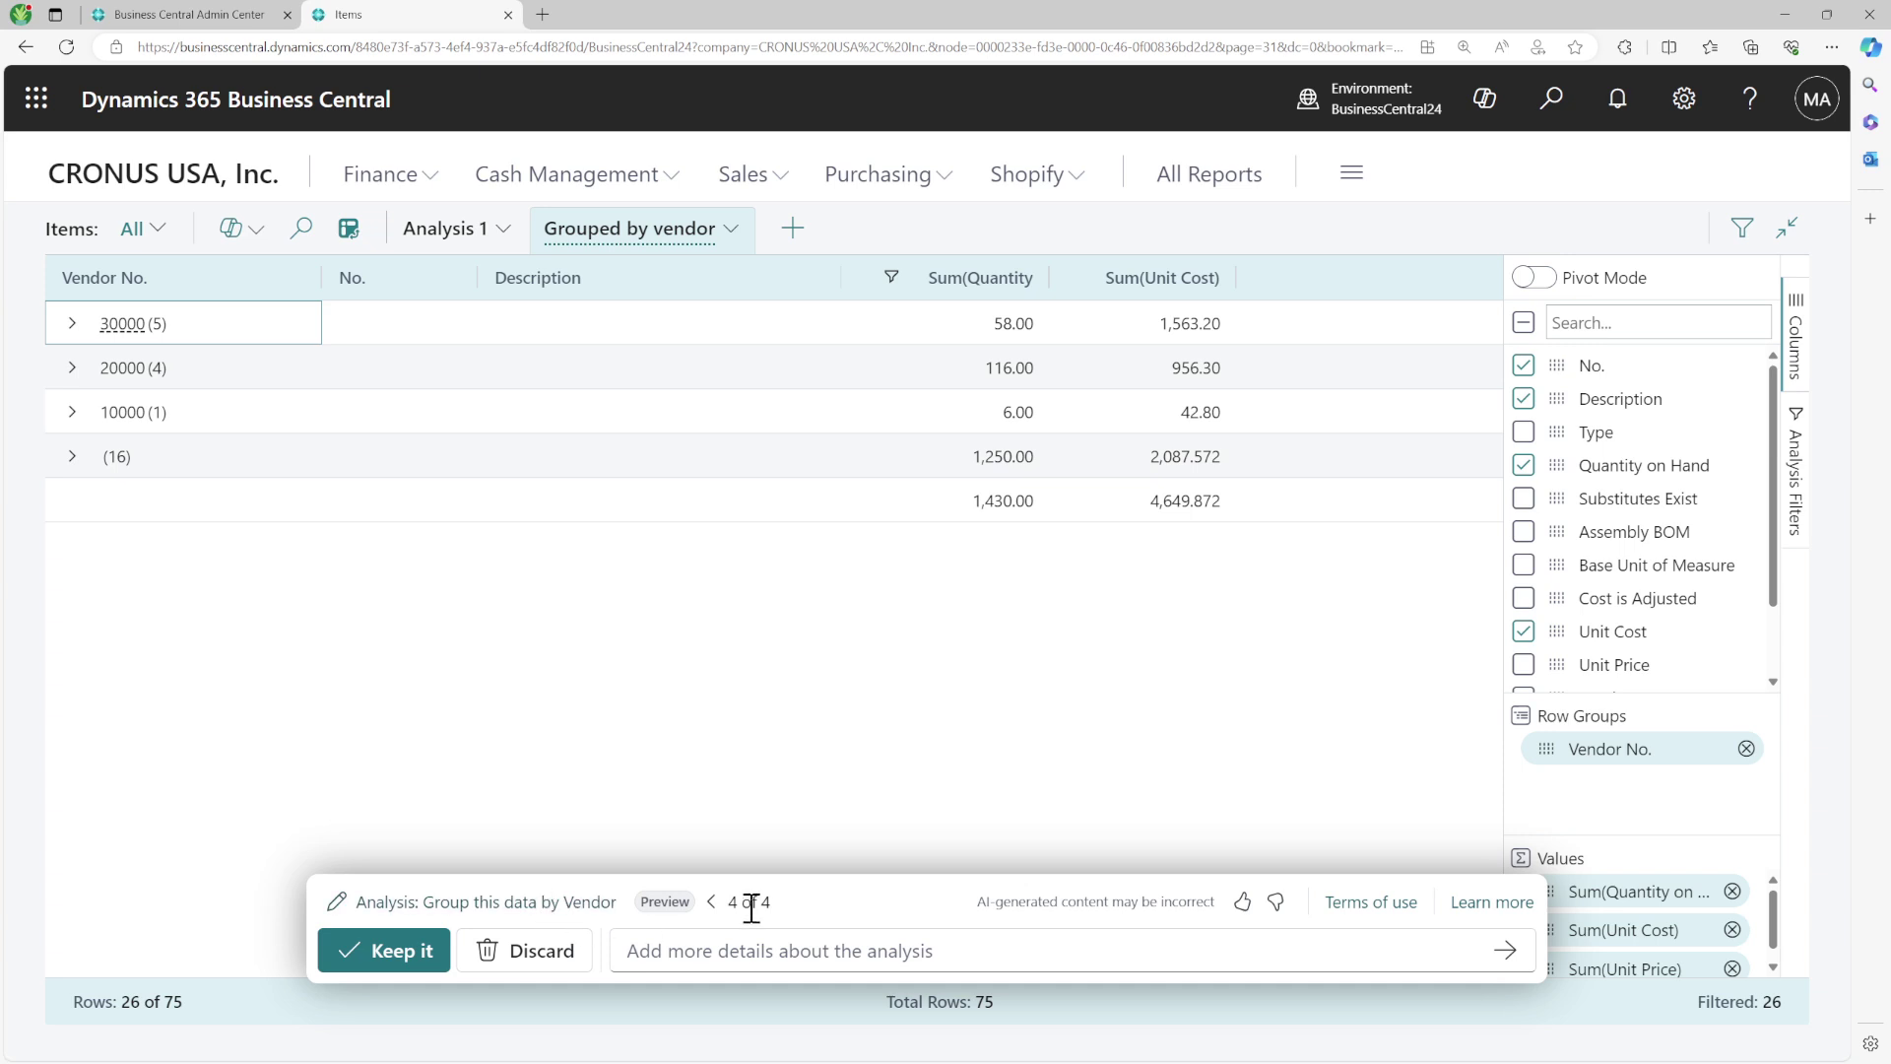
# Step back through the Copilot versions to the first one, return to the "Grouped by vendor" version and keep it
pyautogui.moveTo(727, 902); pyautogui.dragTo(770, 906)
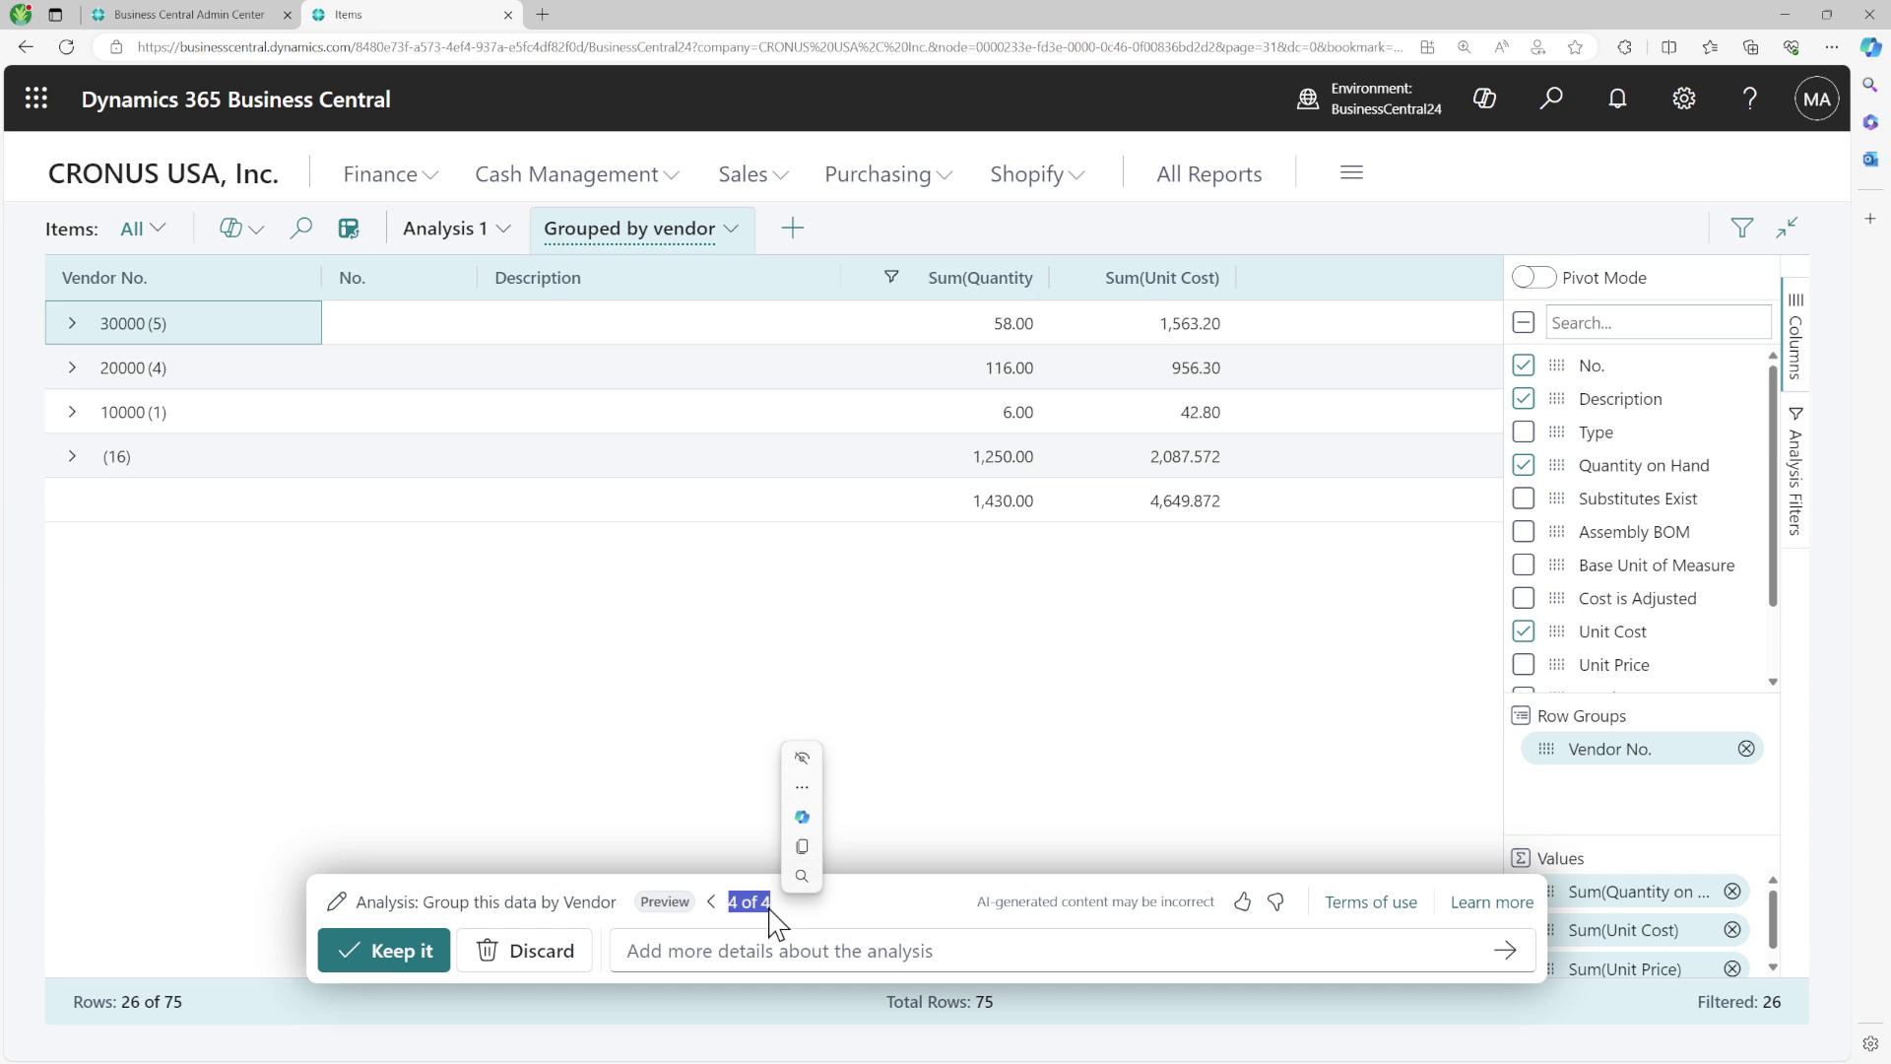
pyautogui.click(713, 904)
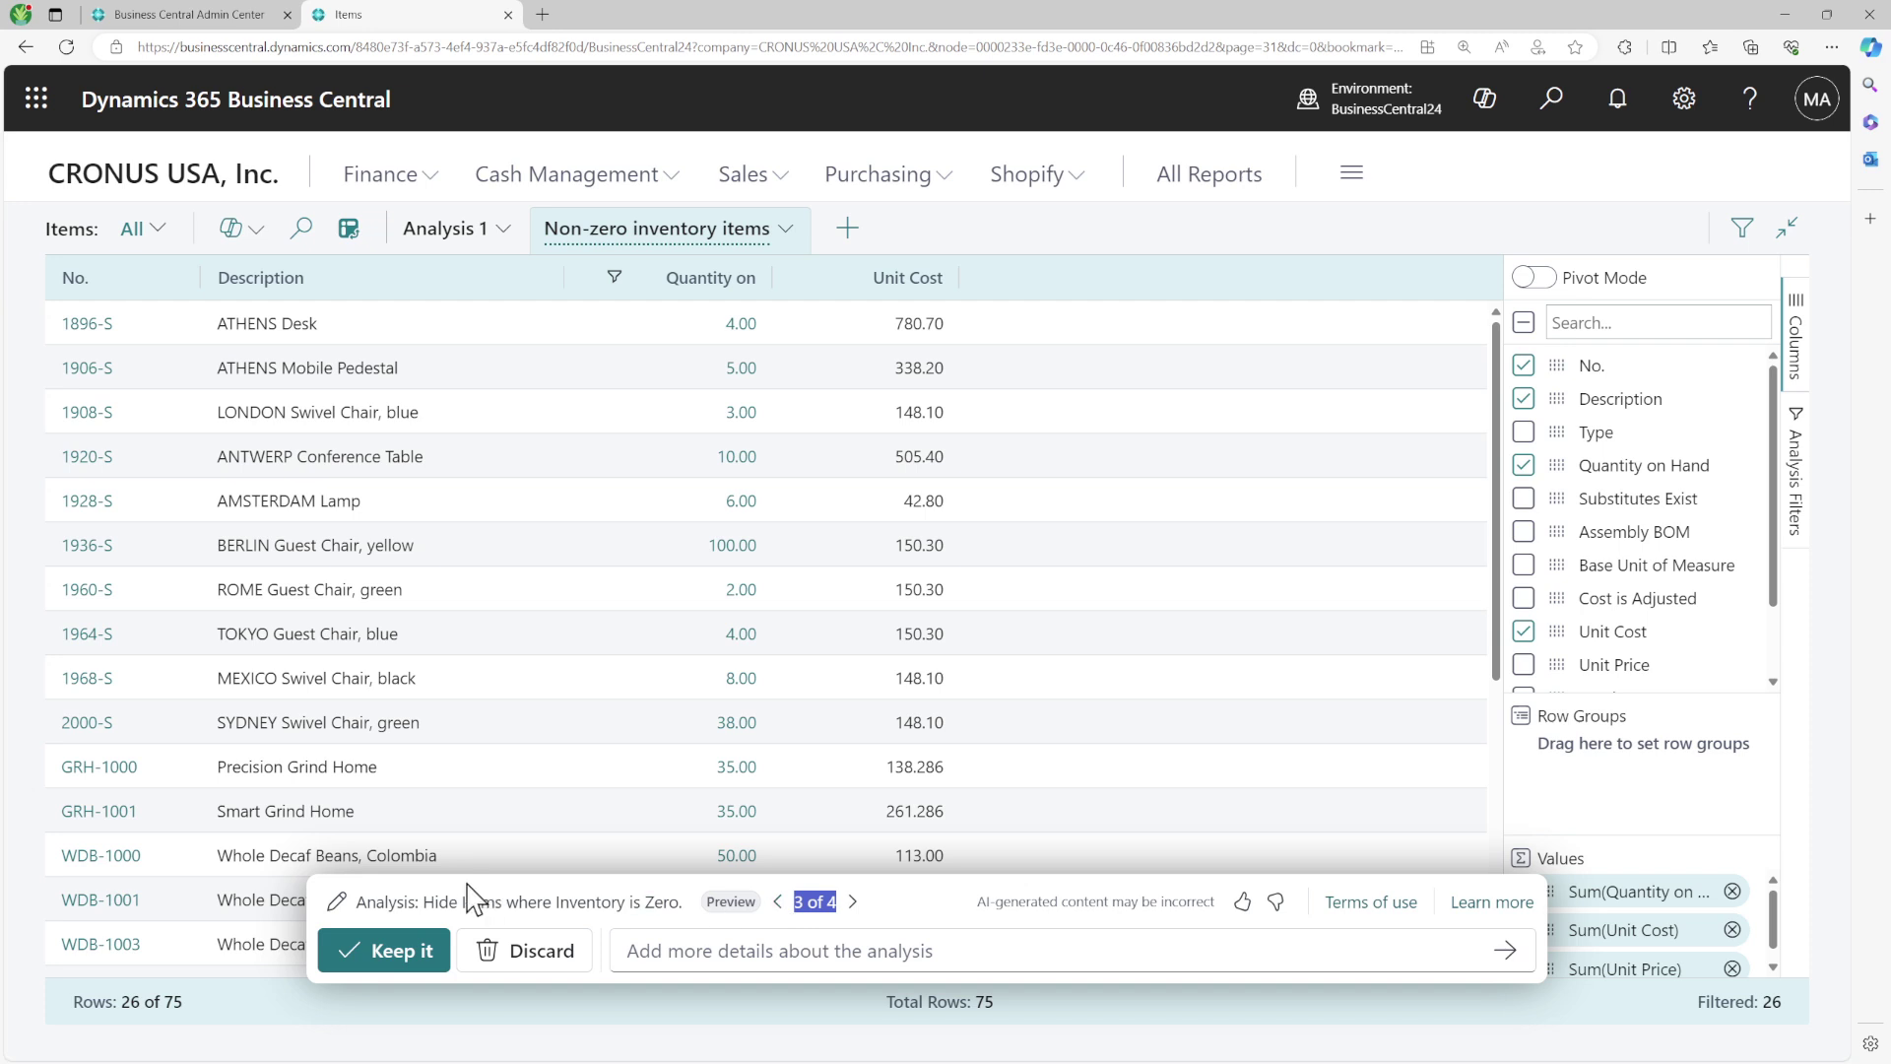
pyautogui.click(783, 902)
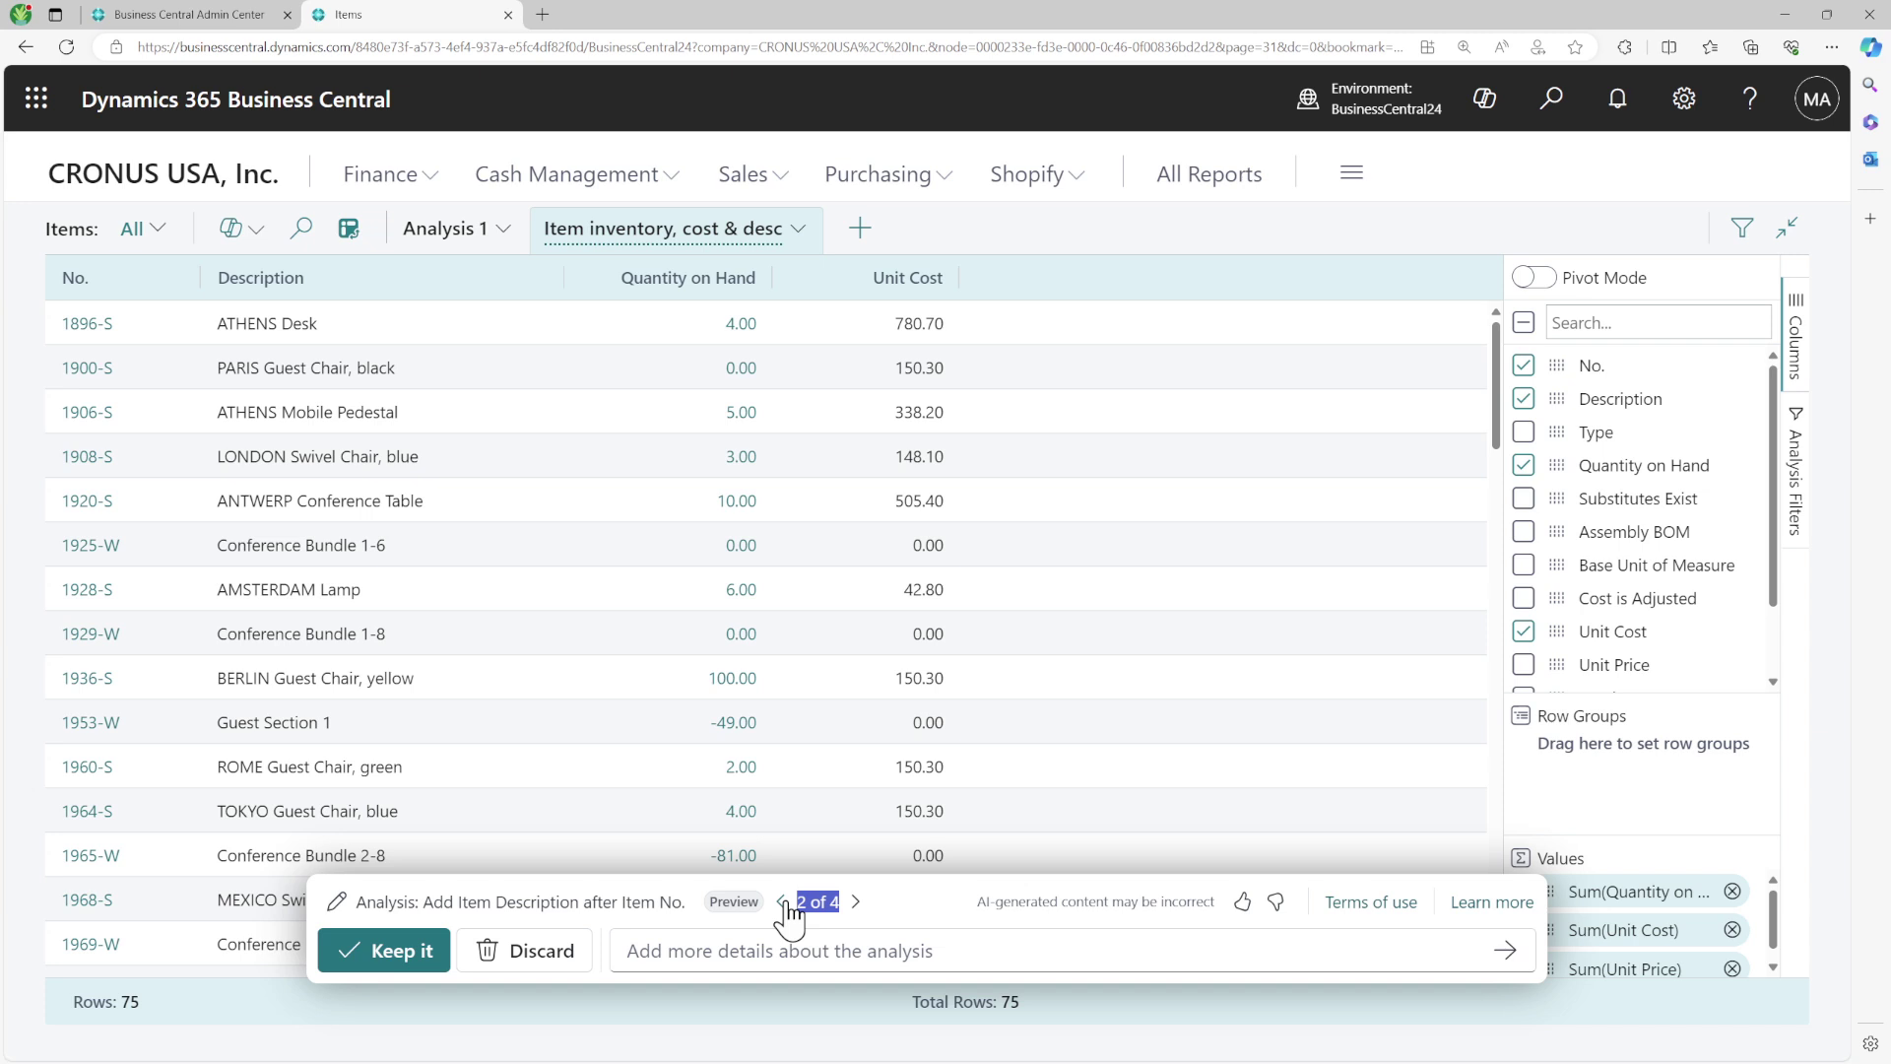
pyautogui.click(783, 902)
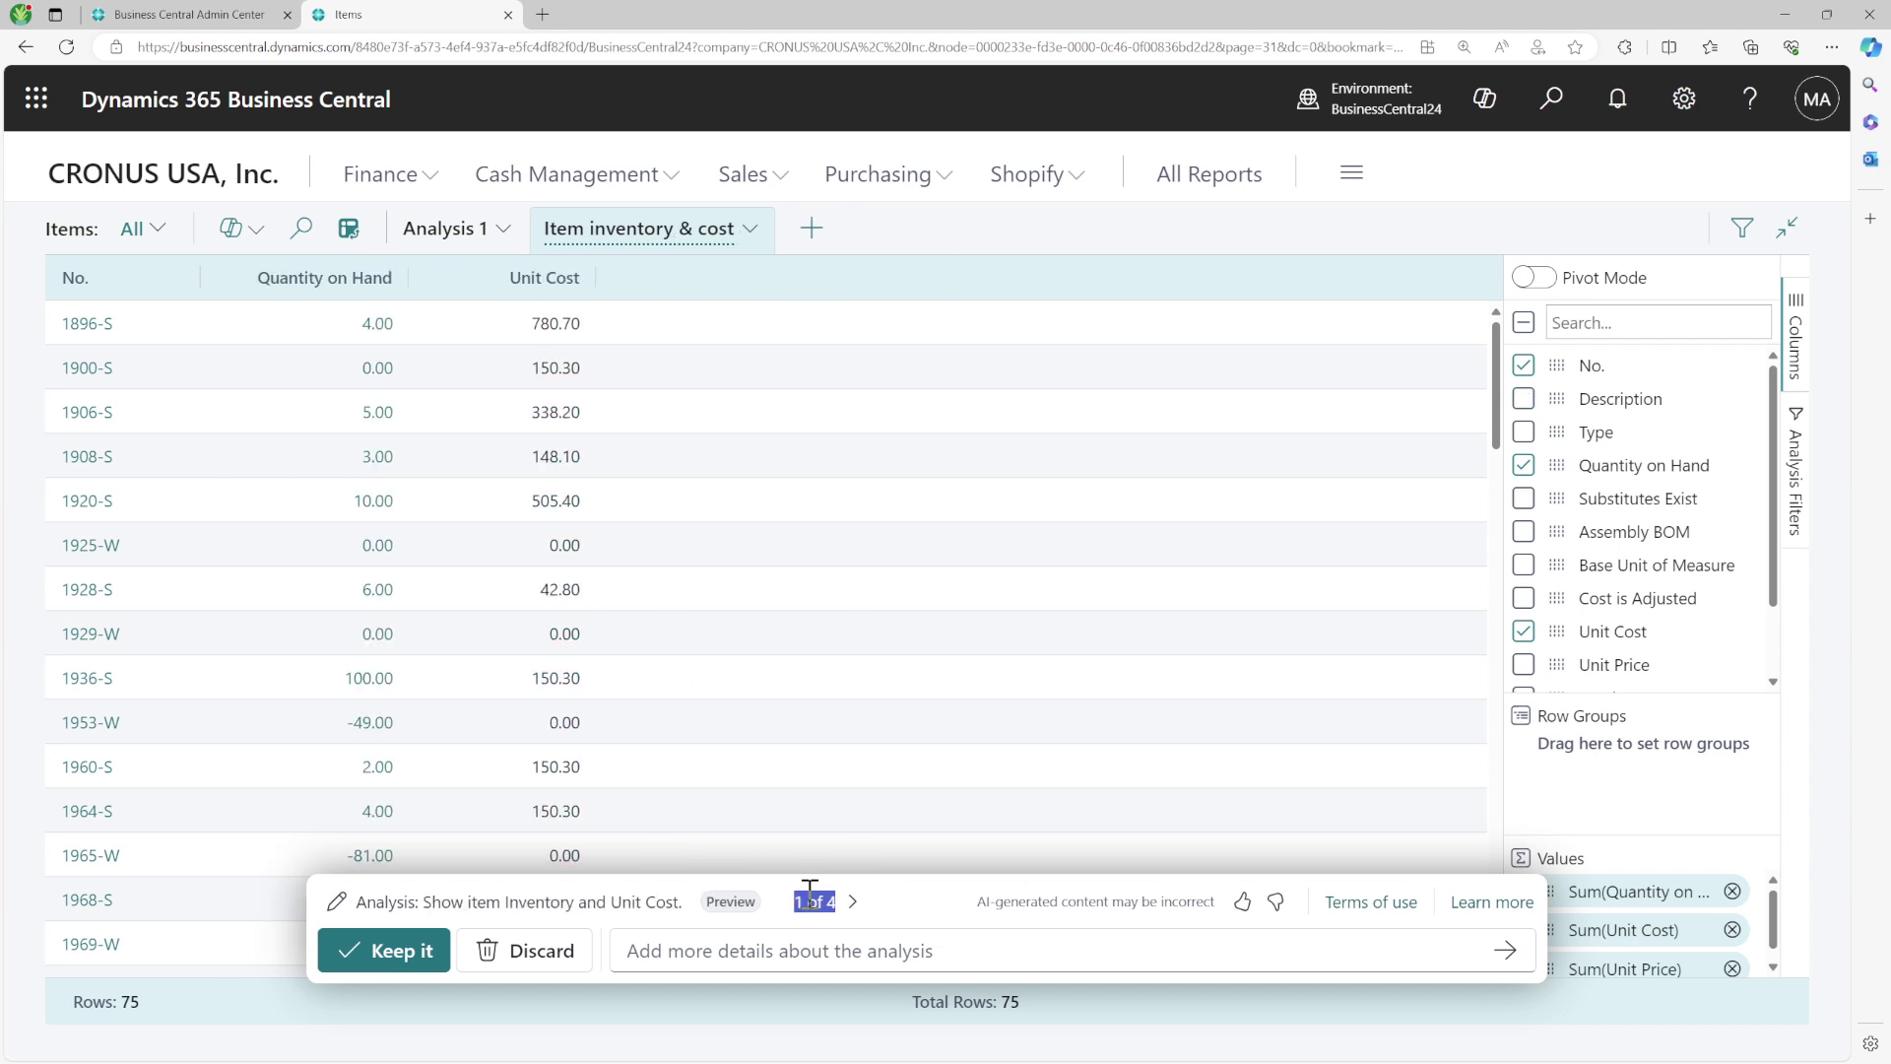
pyautogui.click(853, 902)
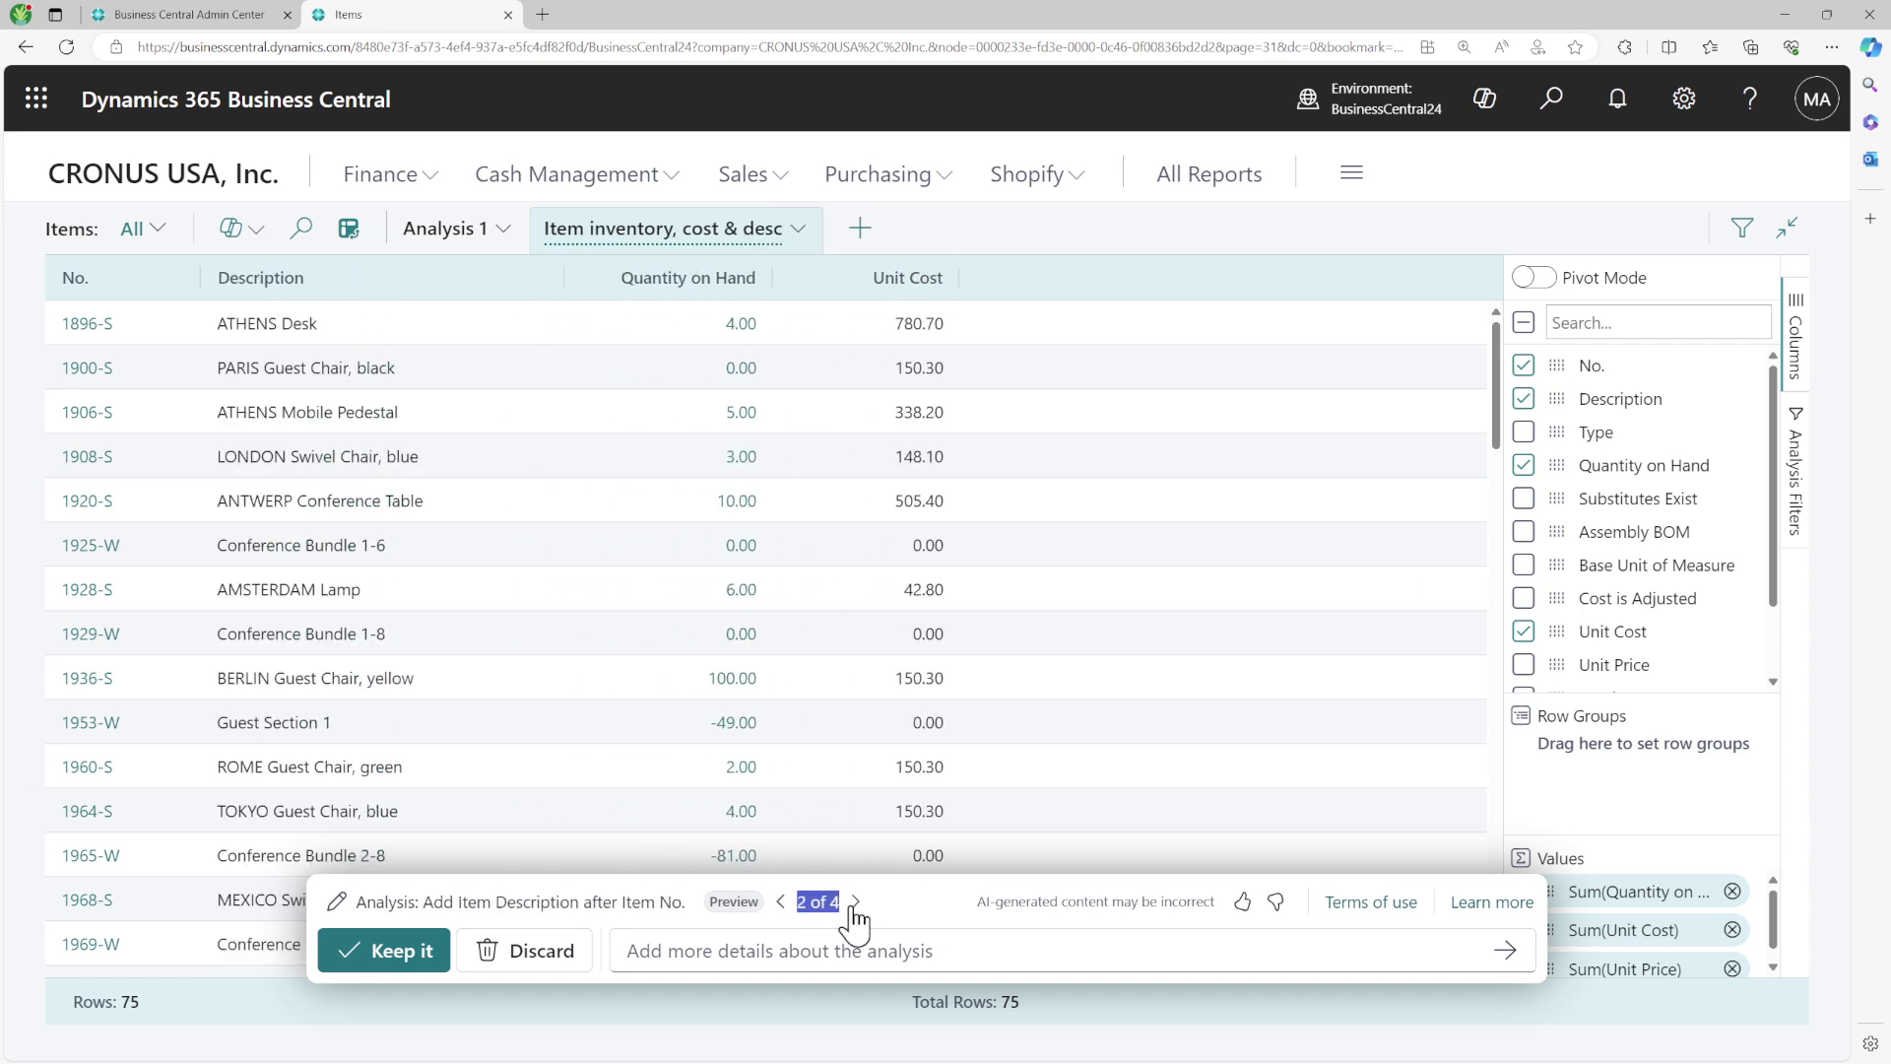
pyautogui.click(854, 902)
pyautogui.click(853, 902)
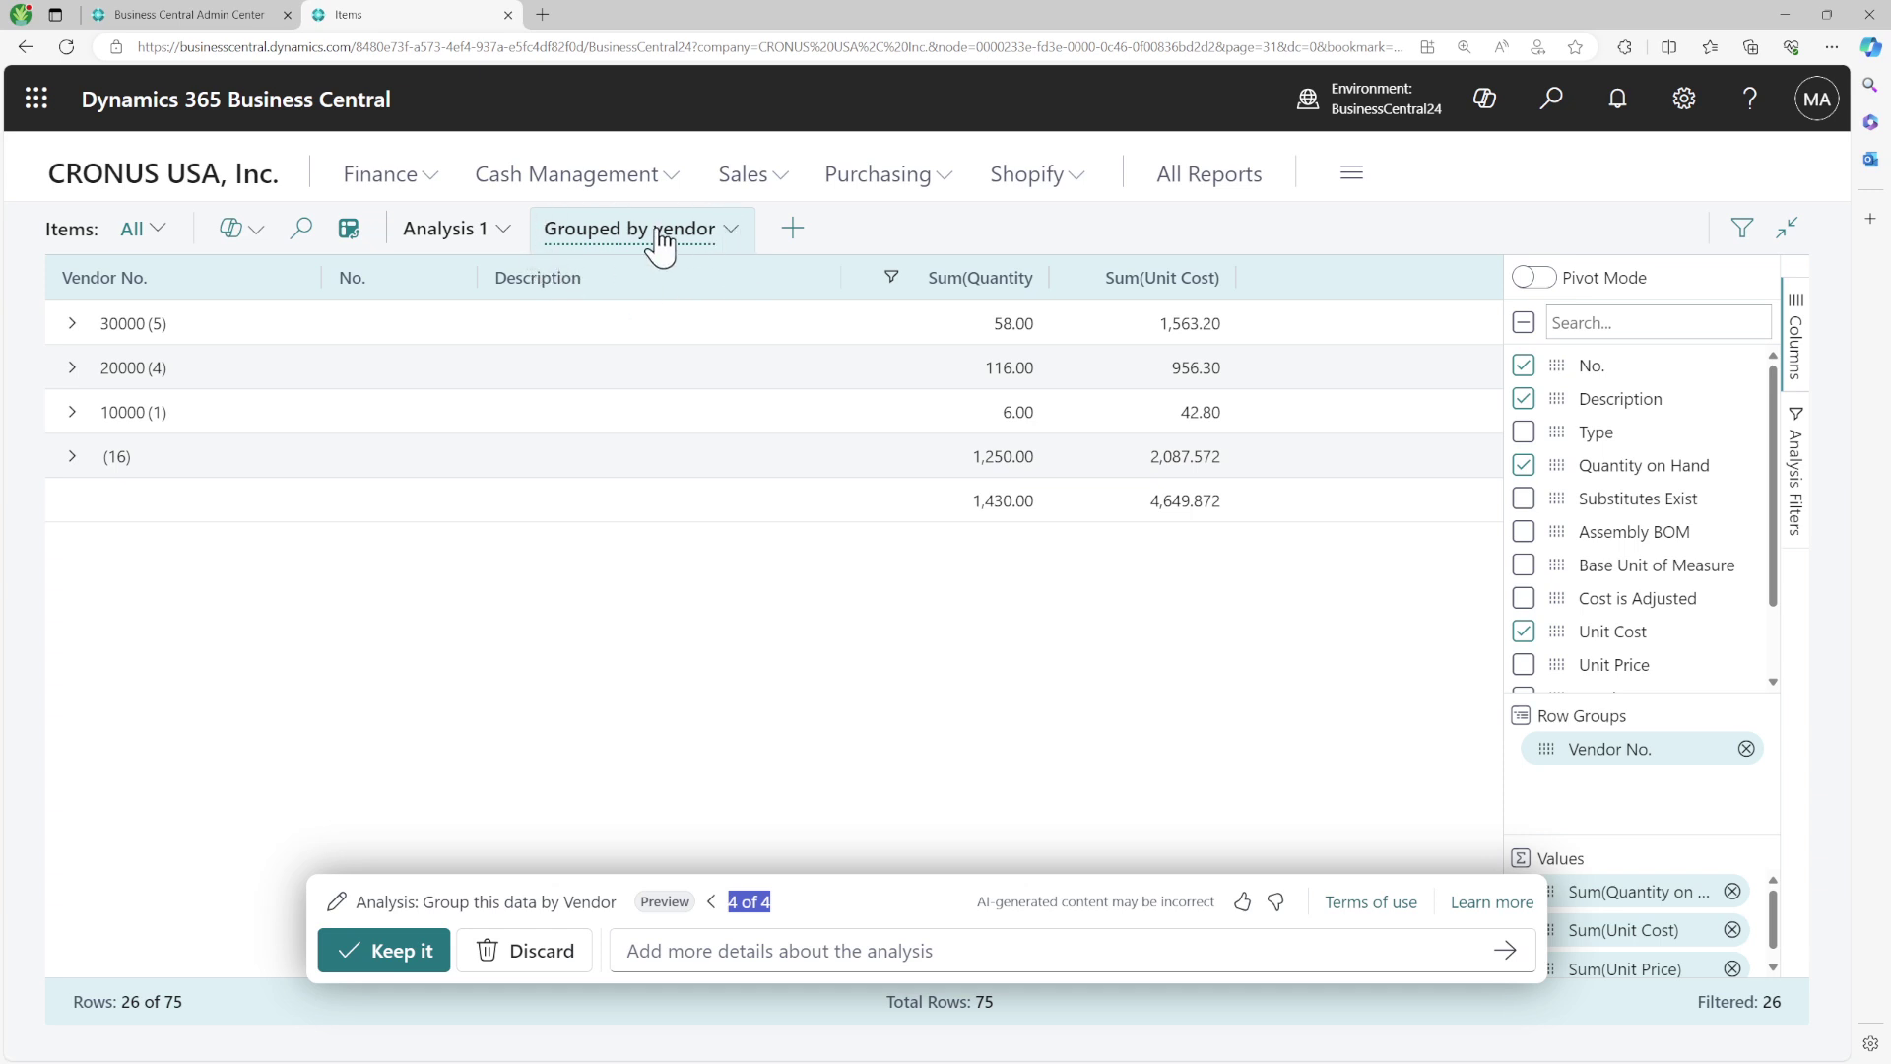
pyautogui.click(424, 952)
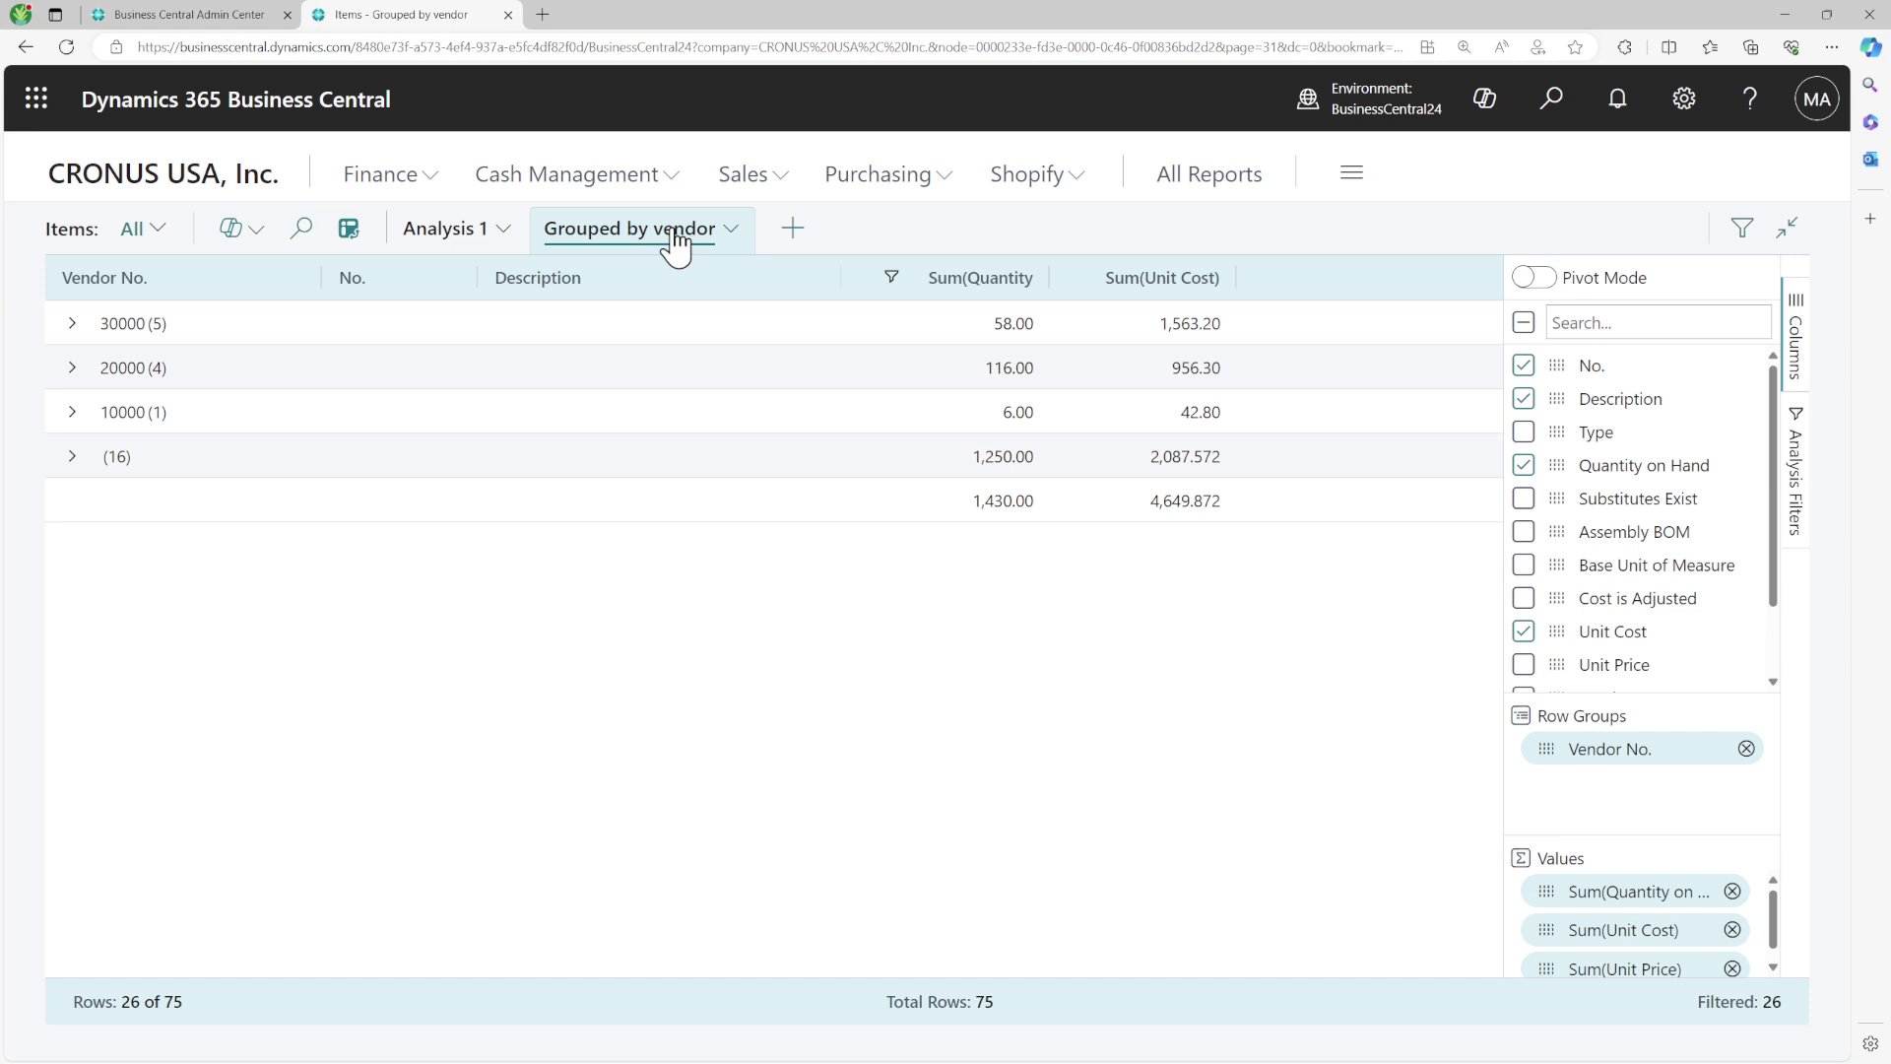
# Examine the Copilot prompt guide's suggestions for sorting and filtering and for adjusting the layout of a new item analysis
pyautogui.click(232, 230)
pyautogui.click(271, 290)
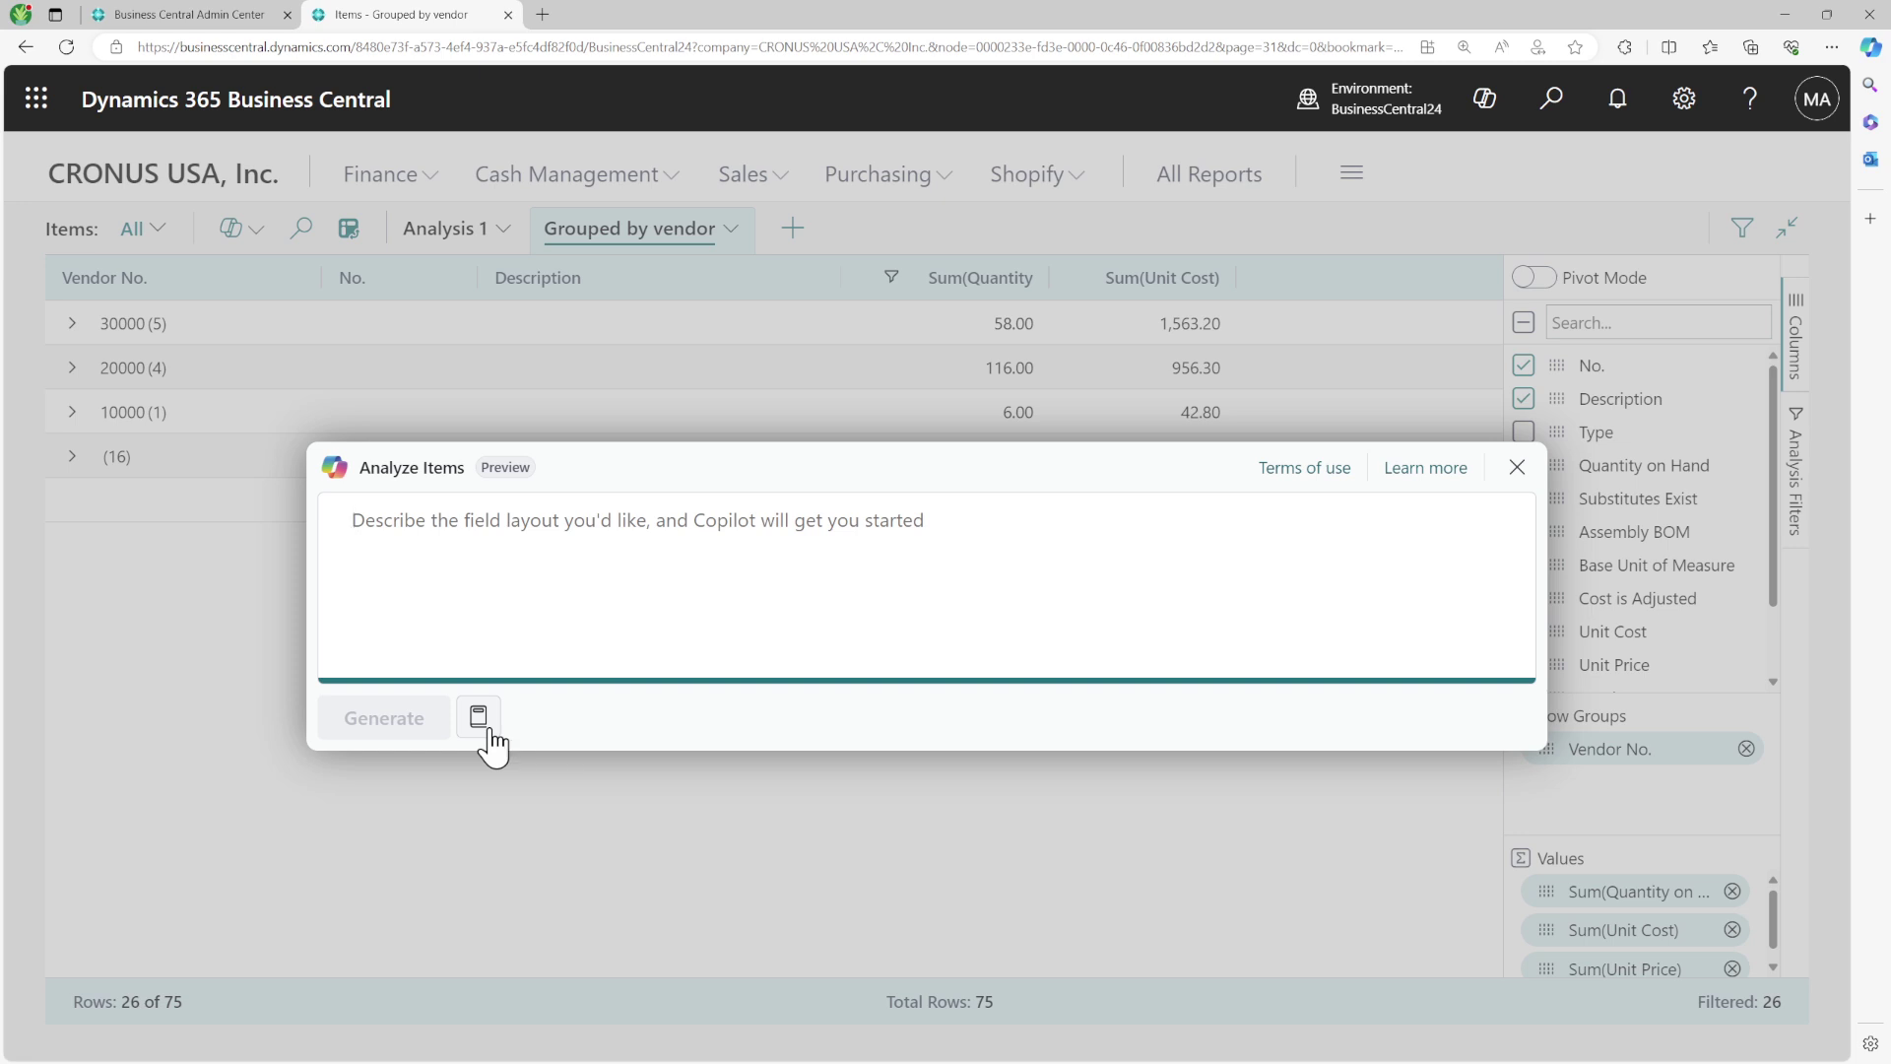
pyautogui.click(492, 737)
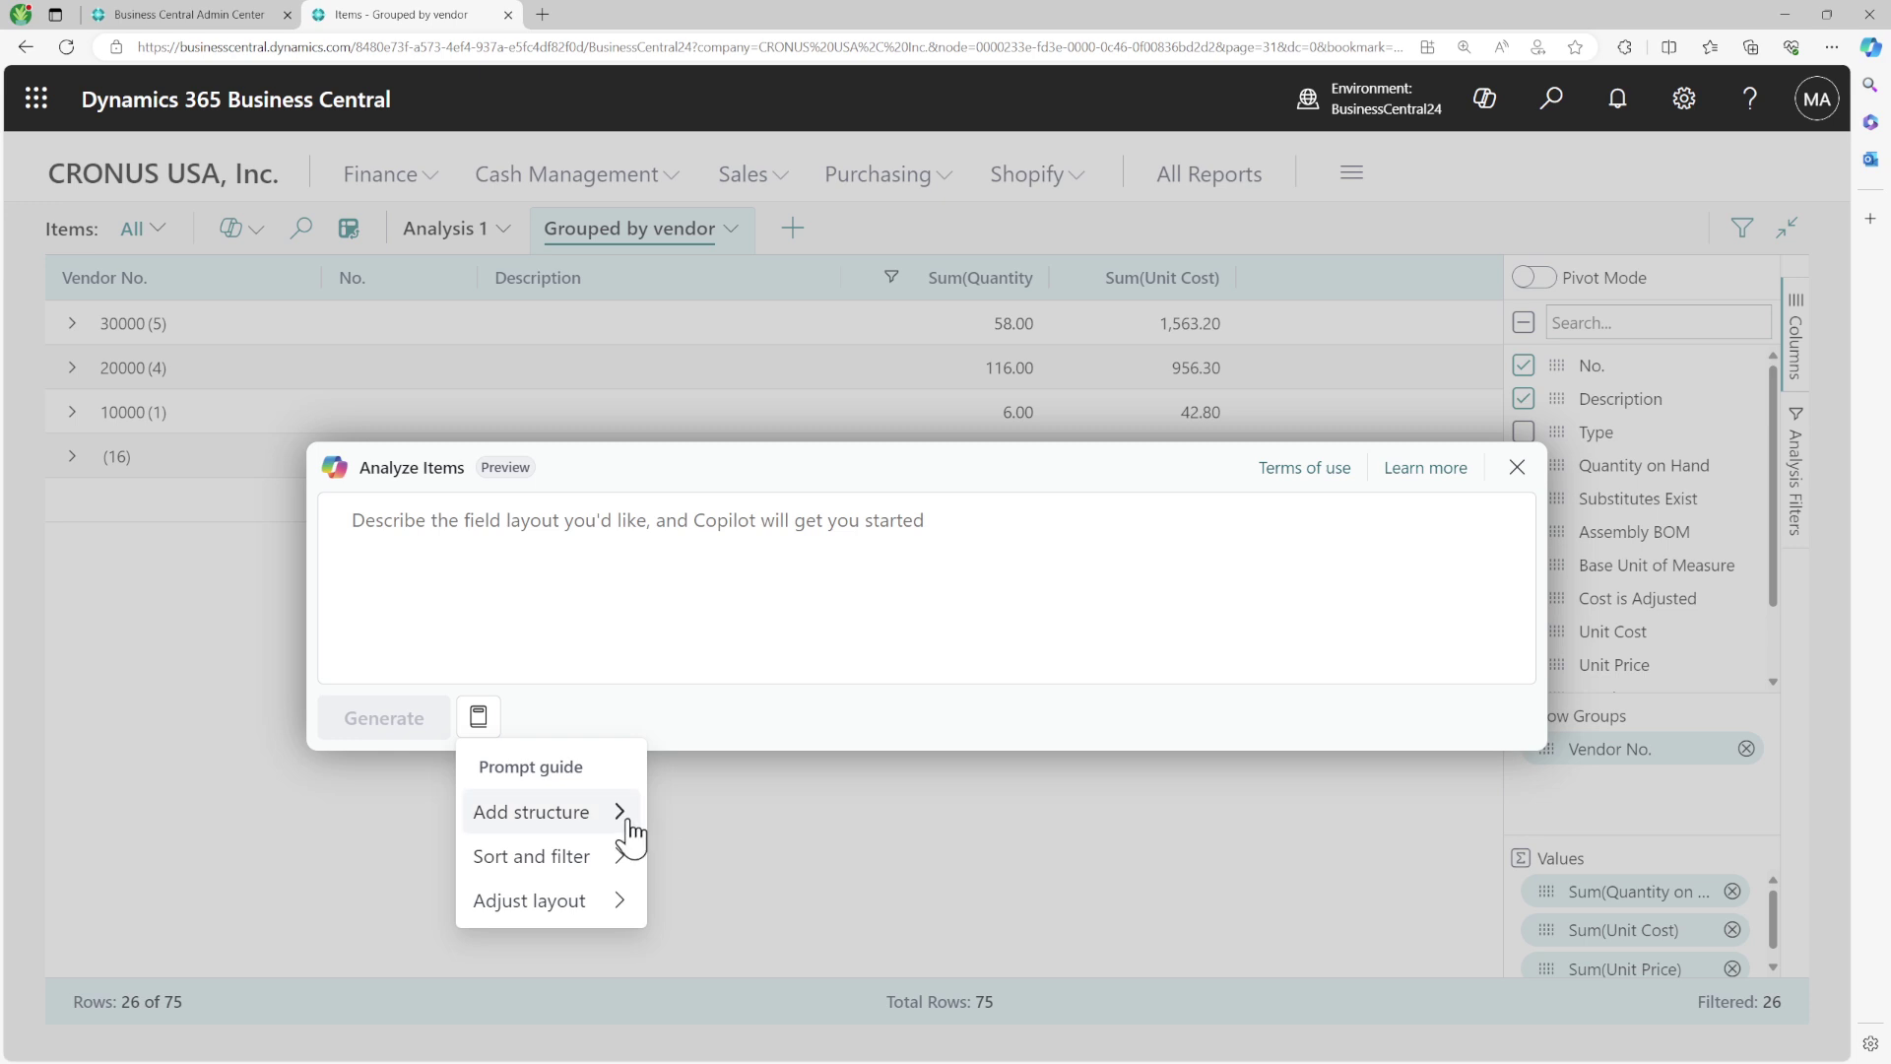
pyautogui.moveTo(630, 835)
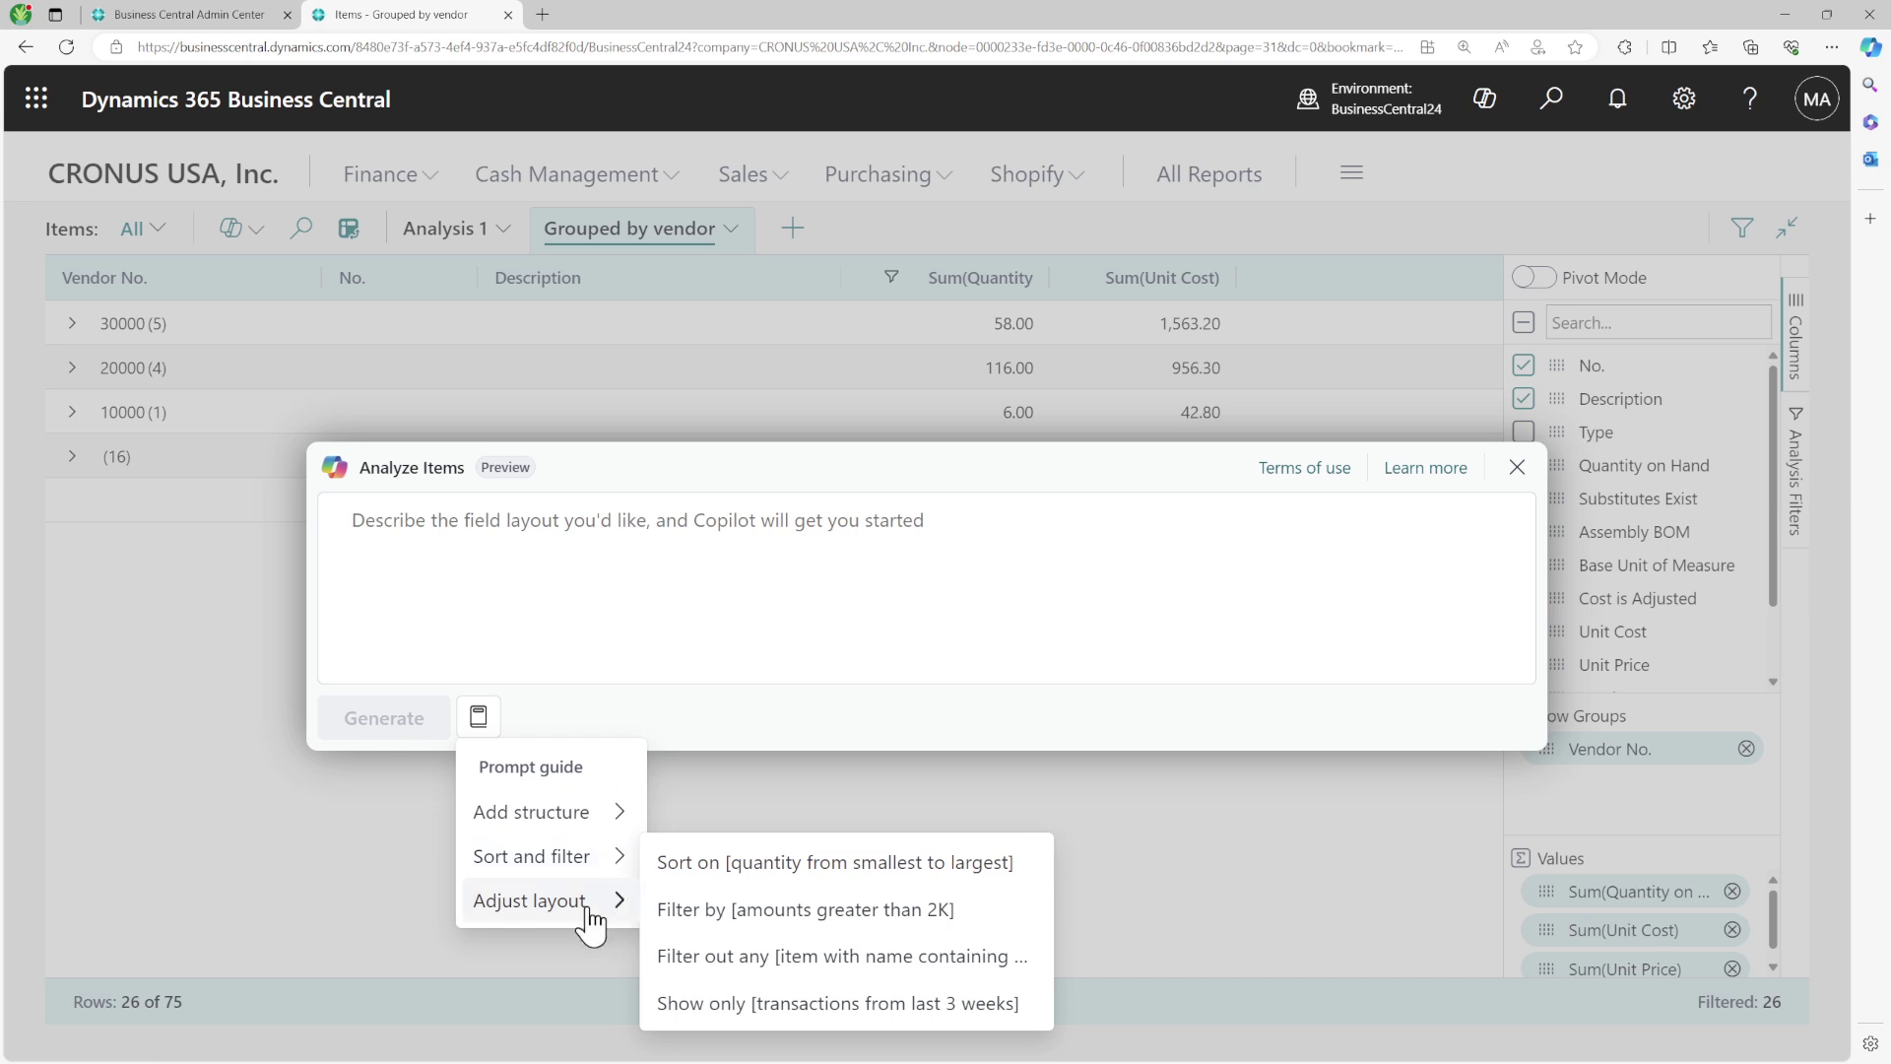
pyautogui.moveTo(605, 906)
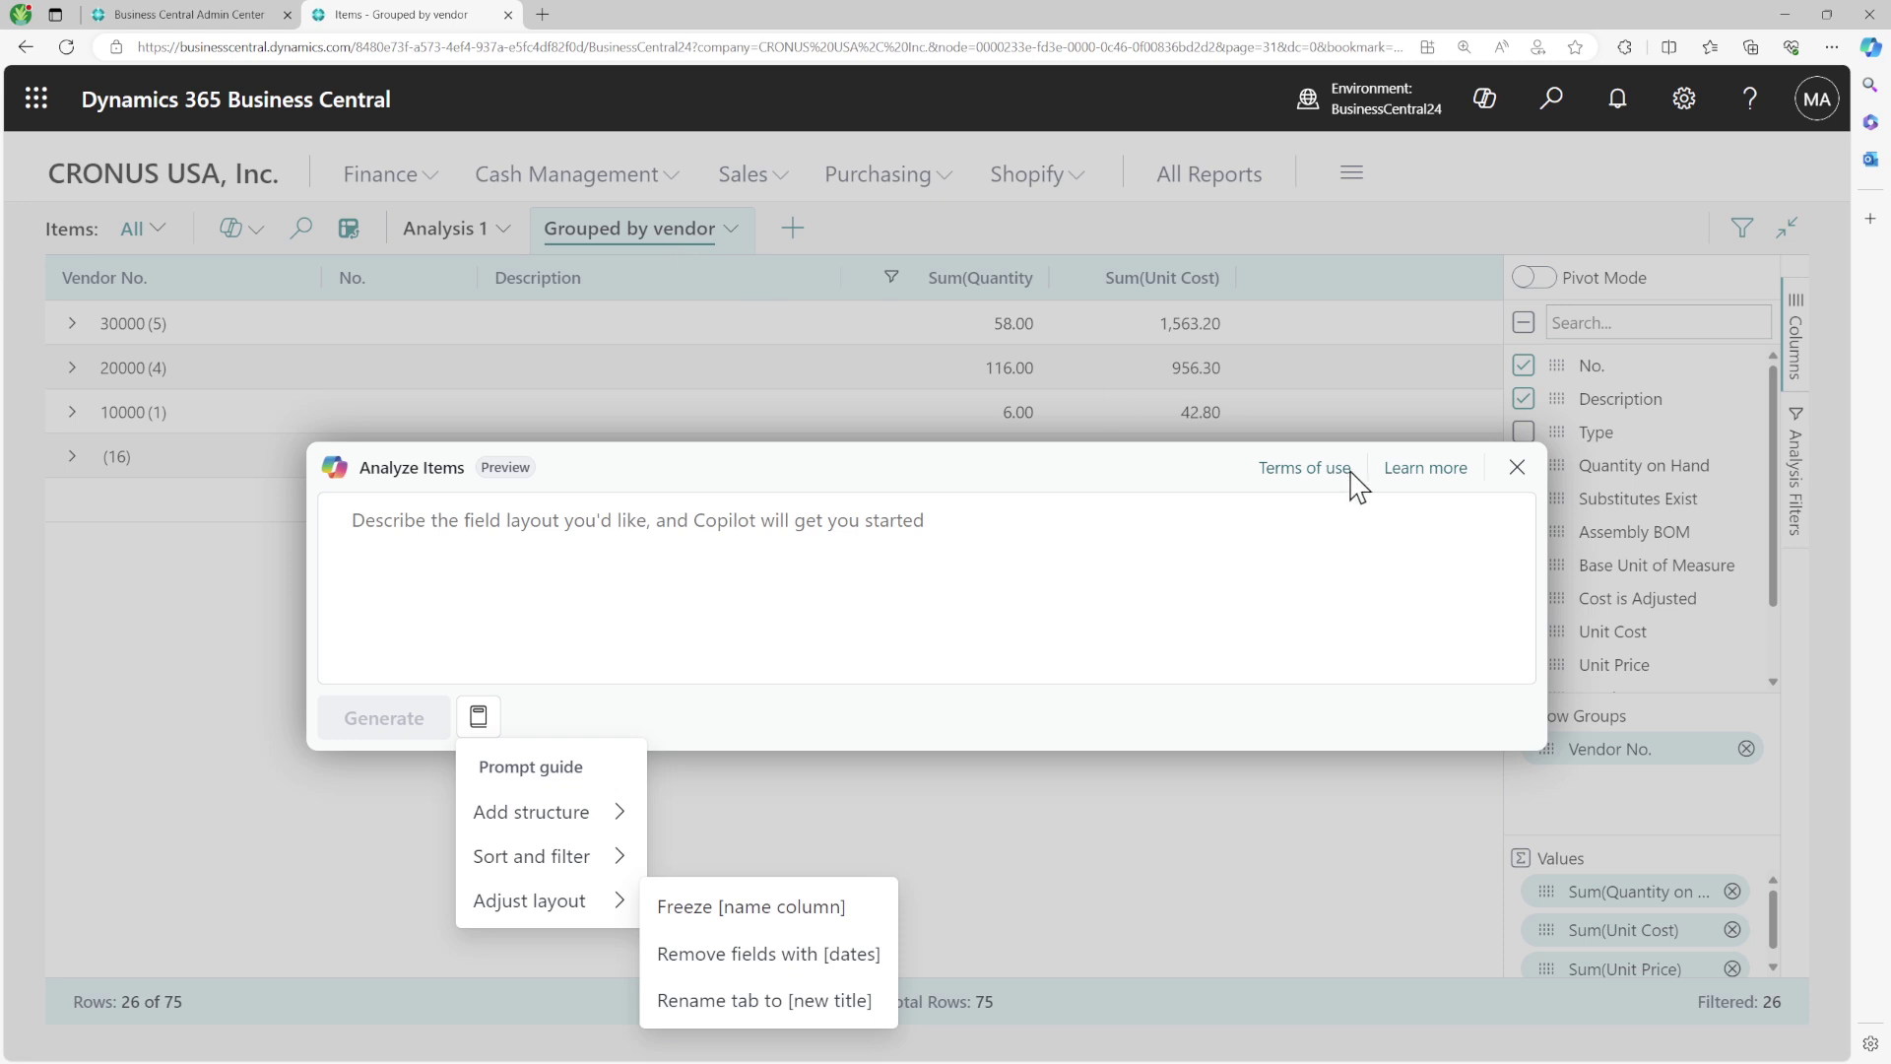
pyautogui.click(1515, 468)
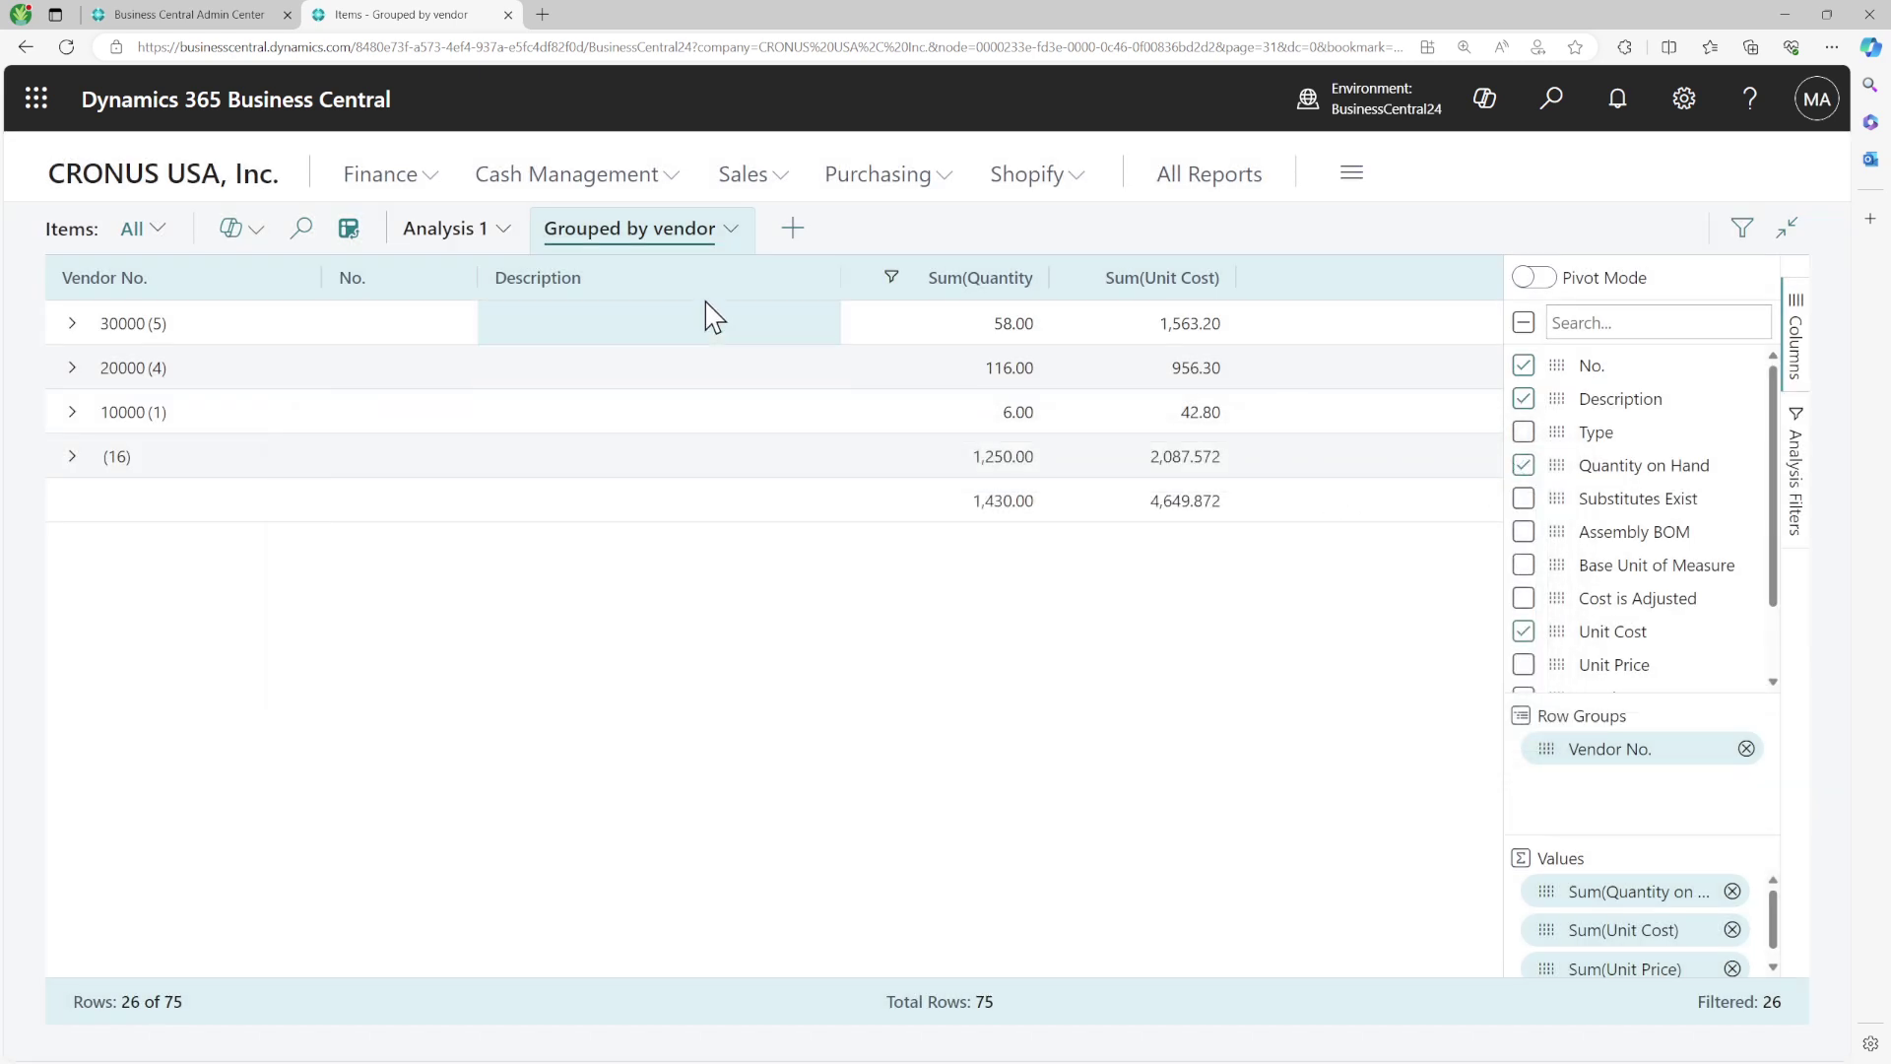
pyautogui.click(672, 237)
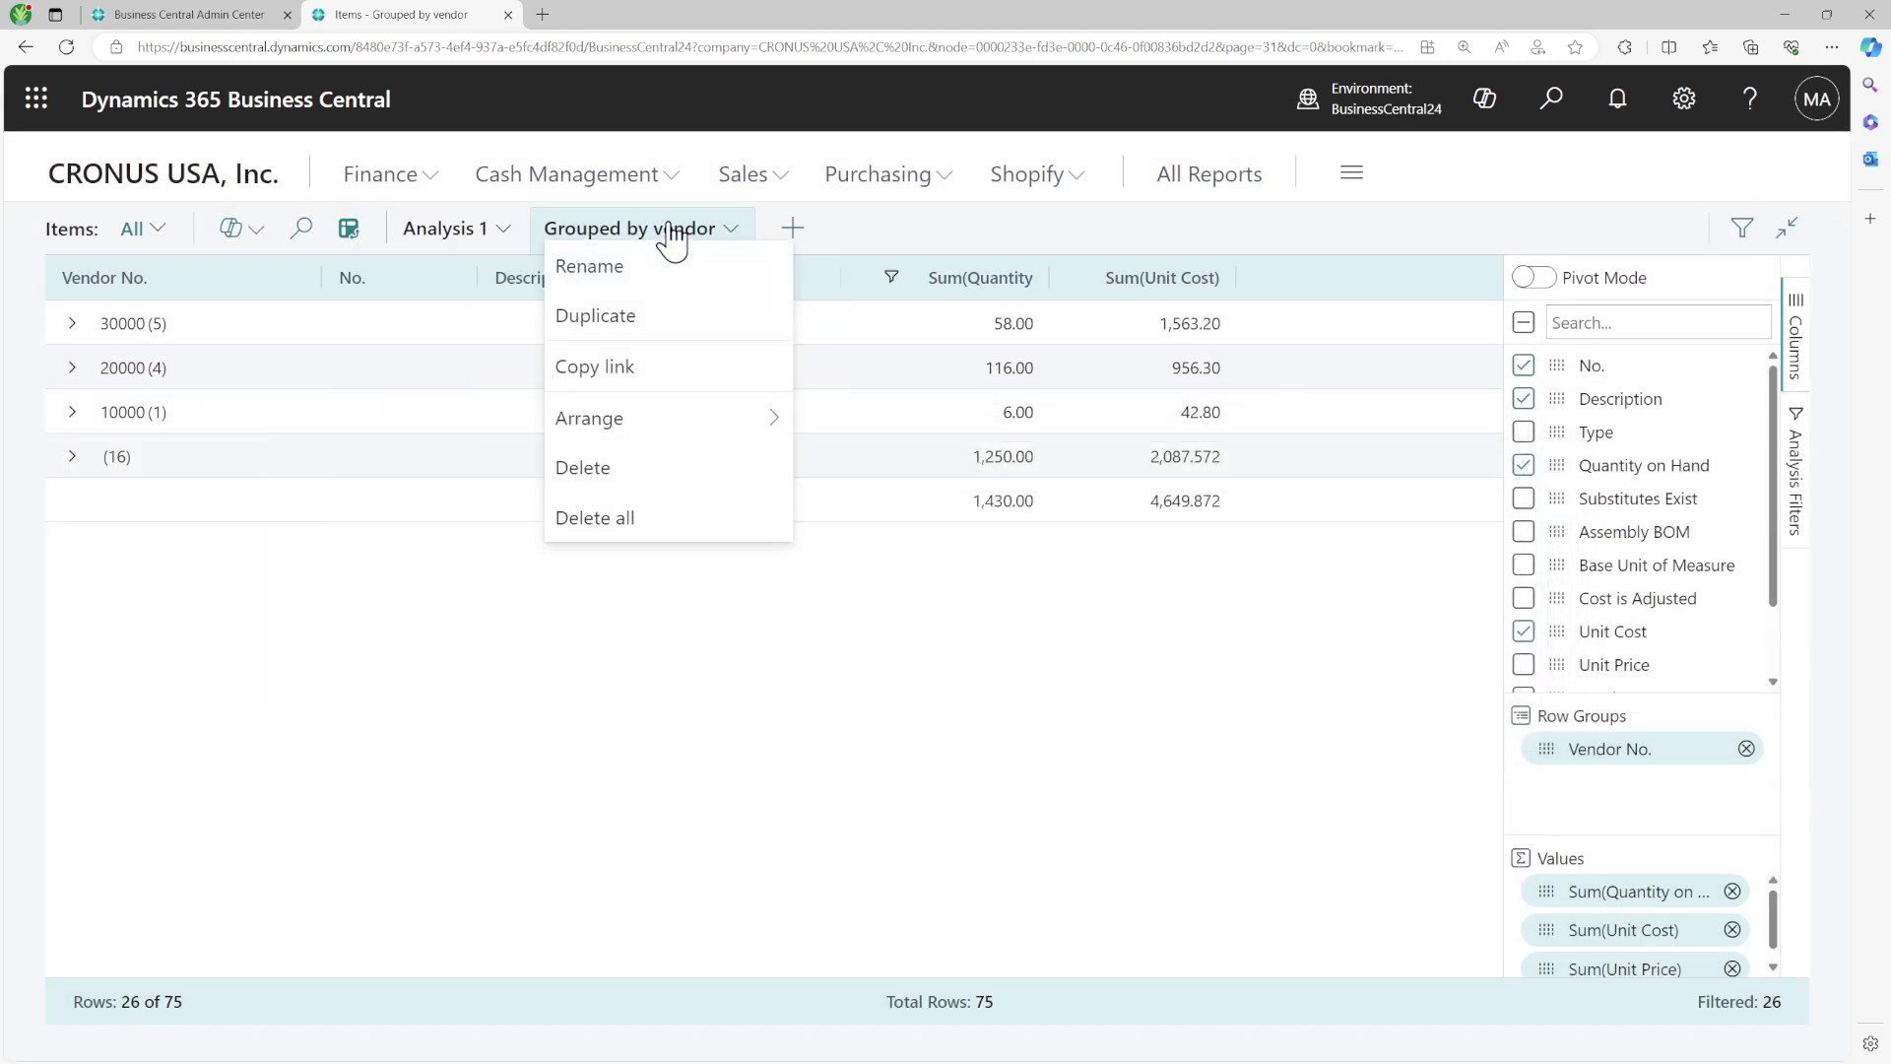
pyautogui.click(645, 262)
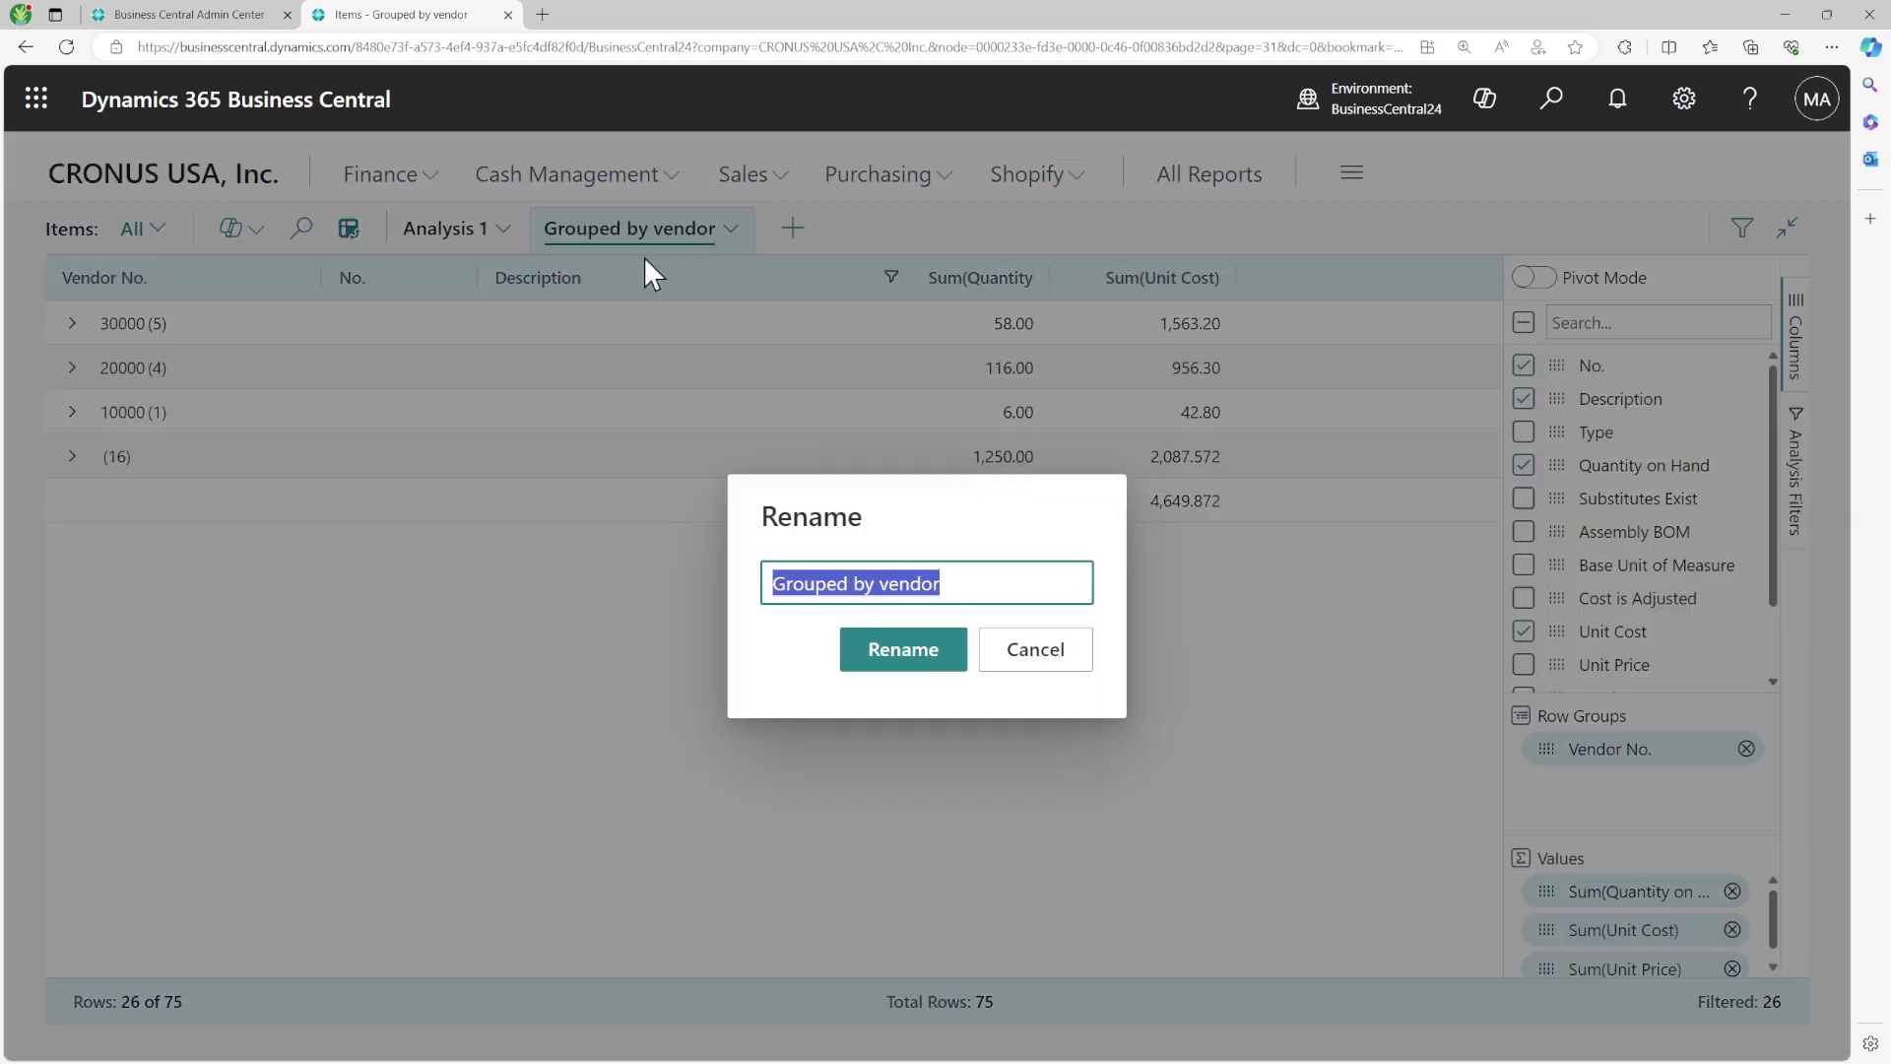
pyautogui.click(1035, 651)
# Check the Adjust layout suggestions in the Copilot prompt guide again without generating a new analysis
pyautogui.click(241, 238)
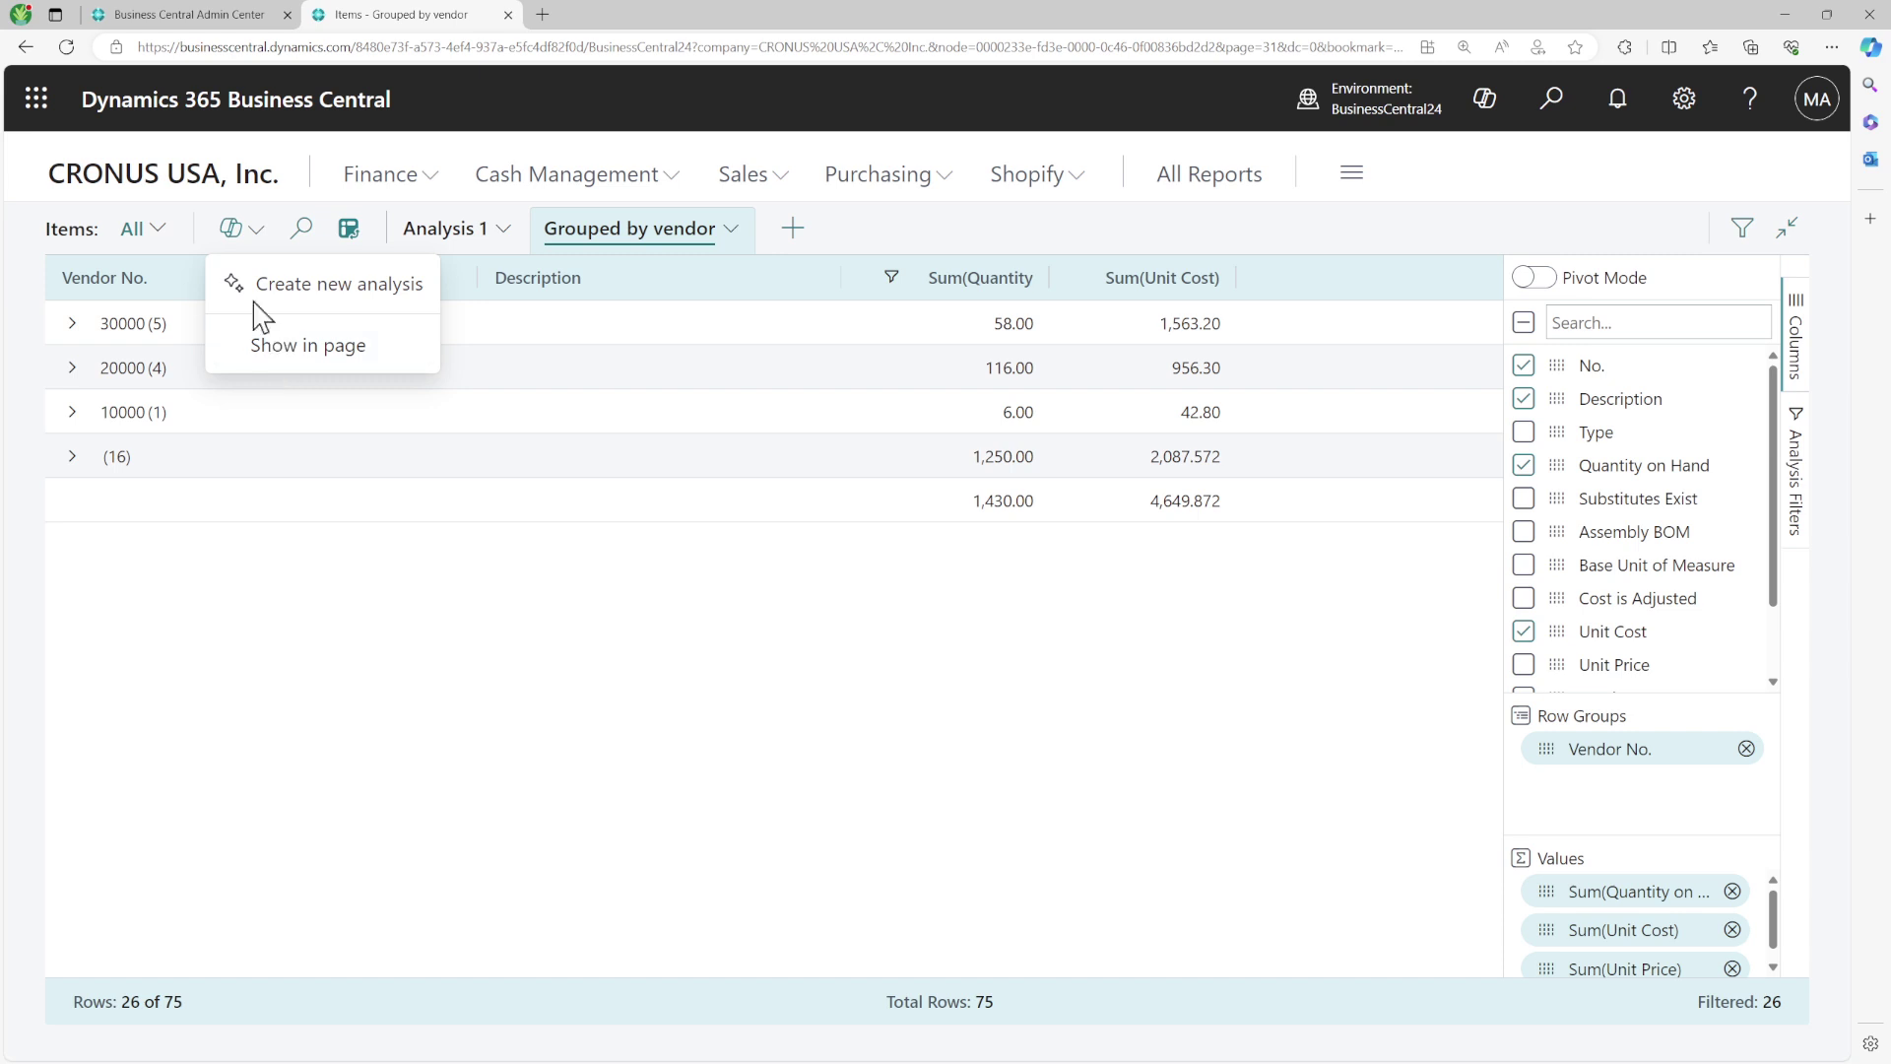
pyautogui.click(180, 197)
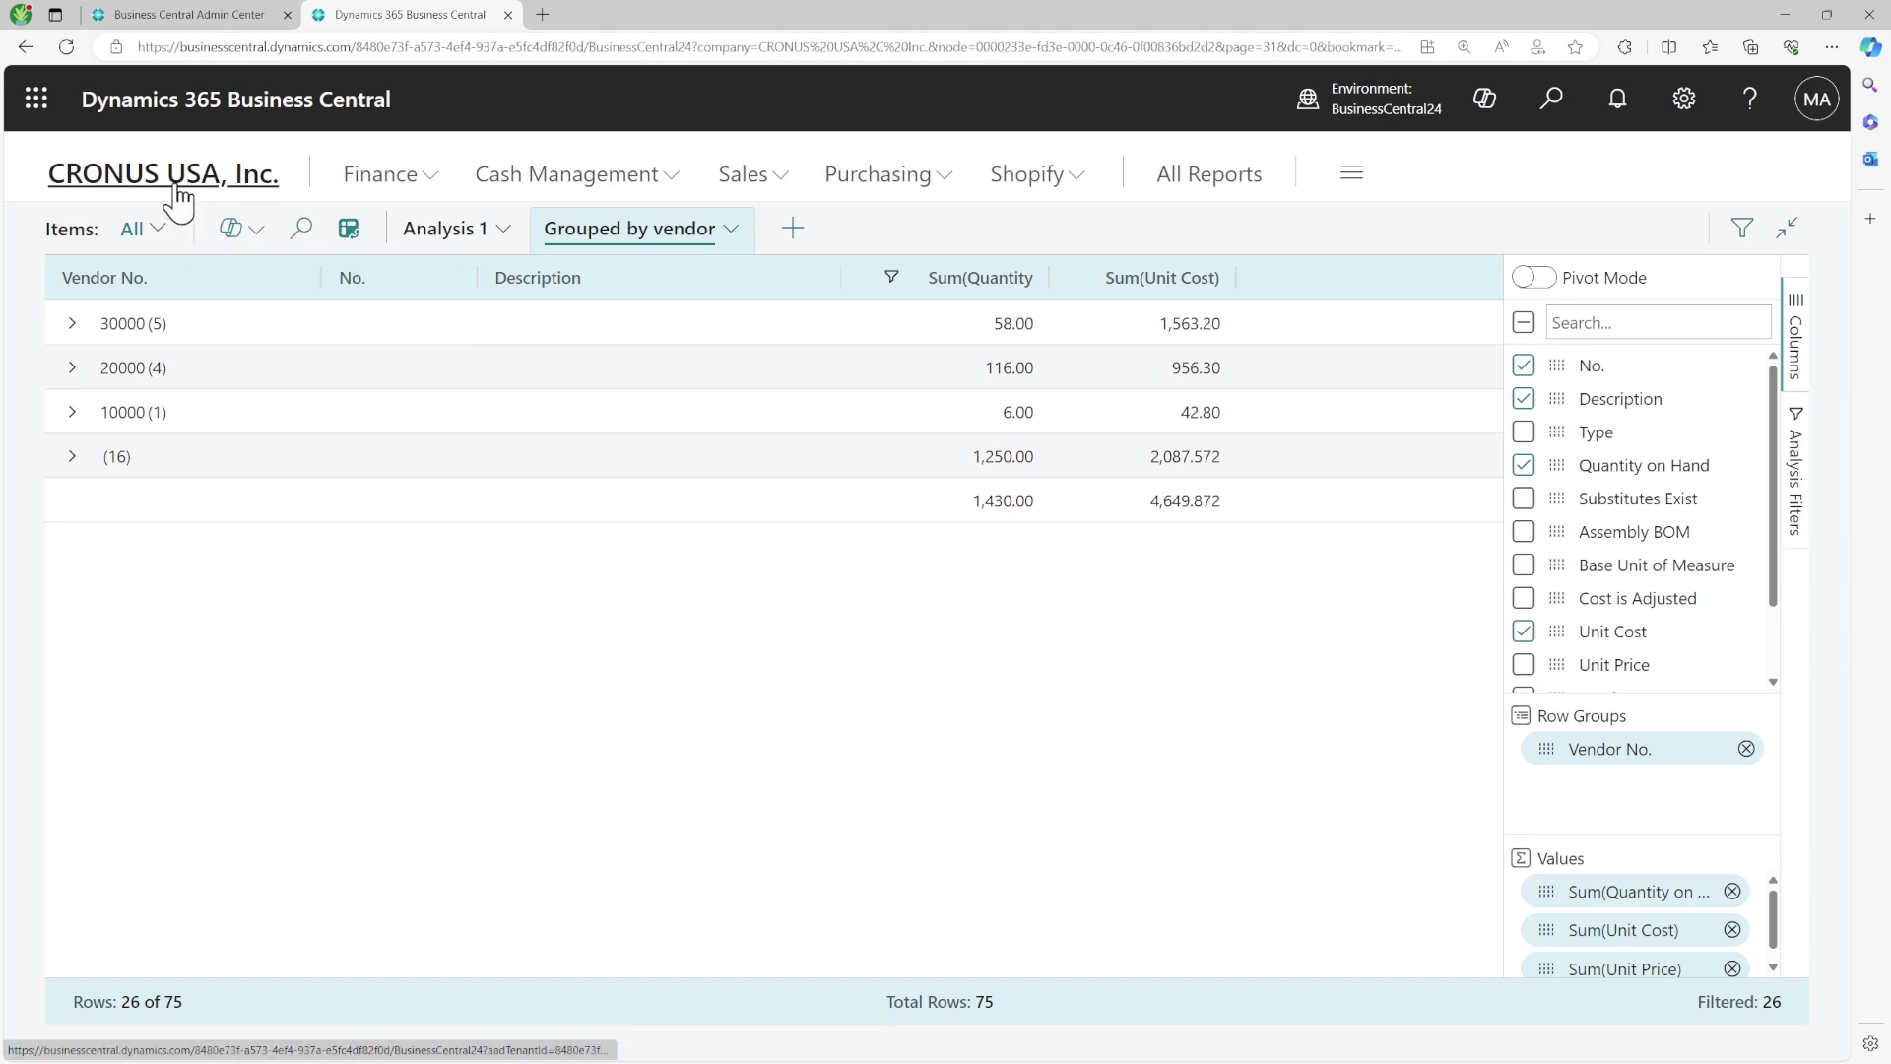
pyautogui.click(422, 235)
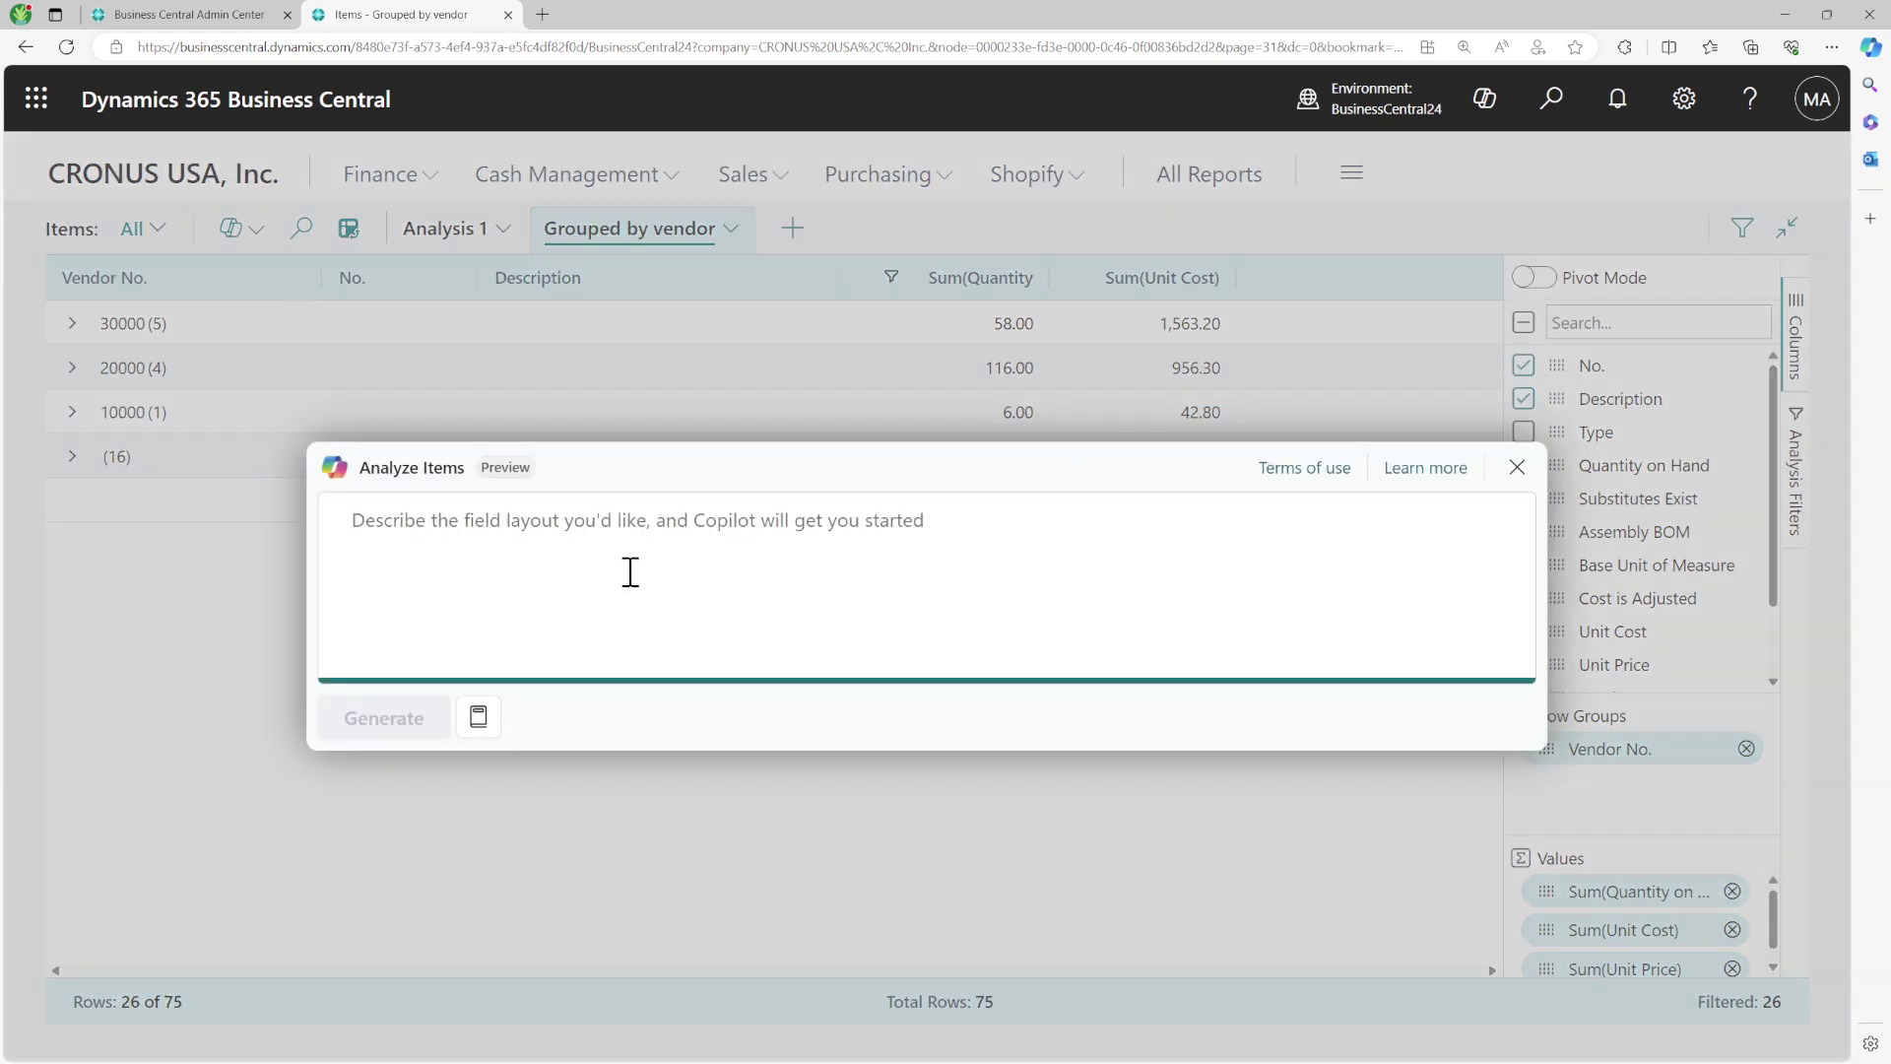
pyautogui.click(479, 718)
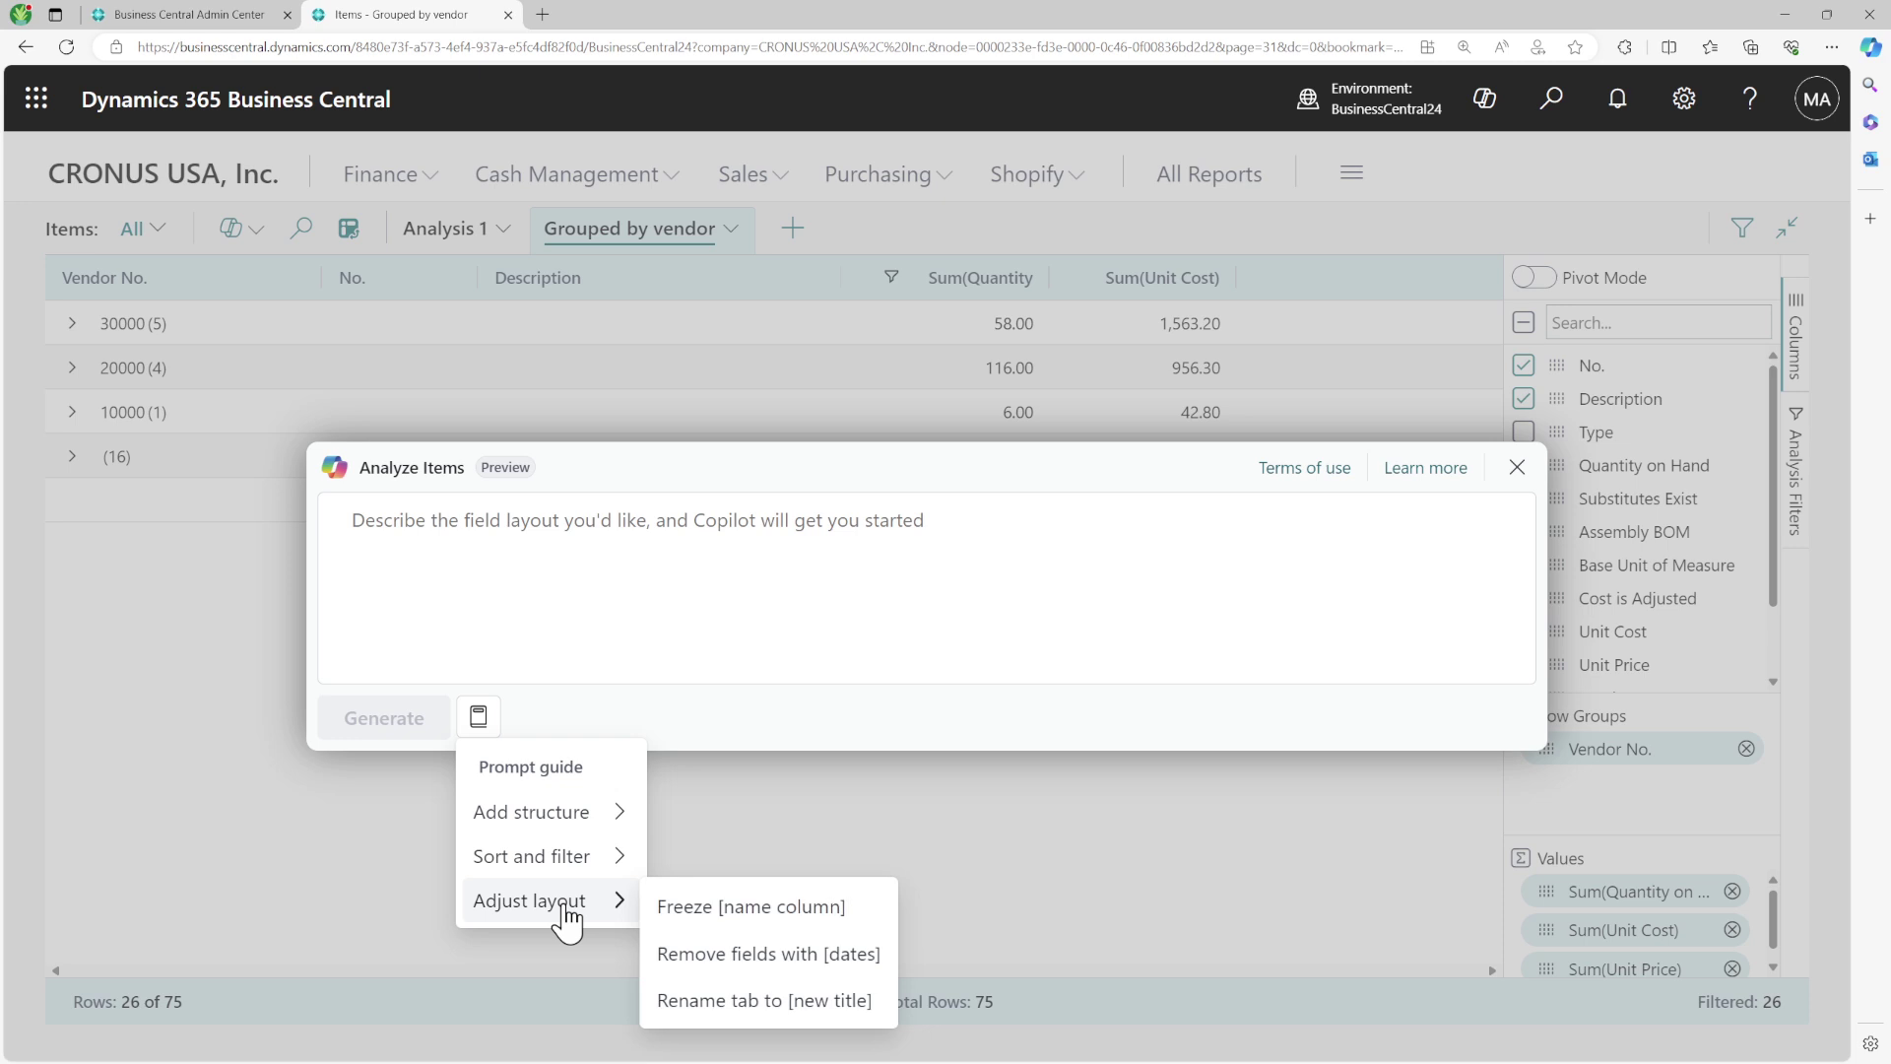
pyautogui.click(689, 588)
pyautogui.click(1515, 469)
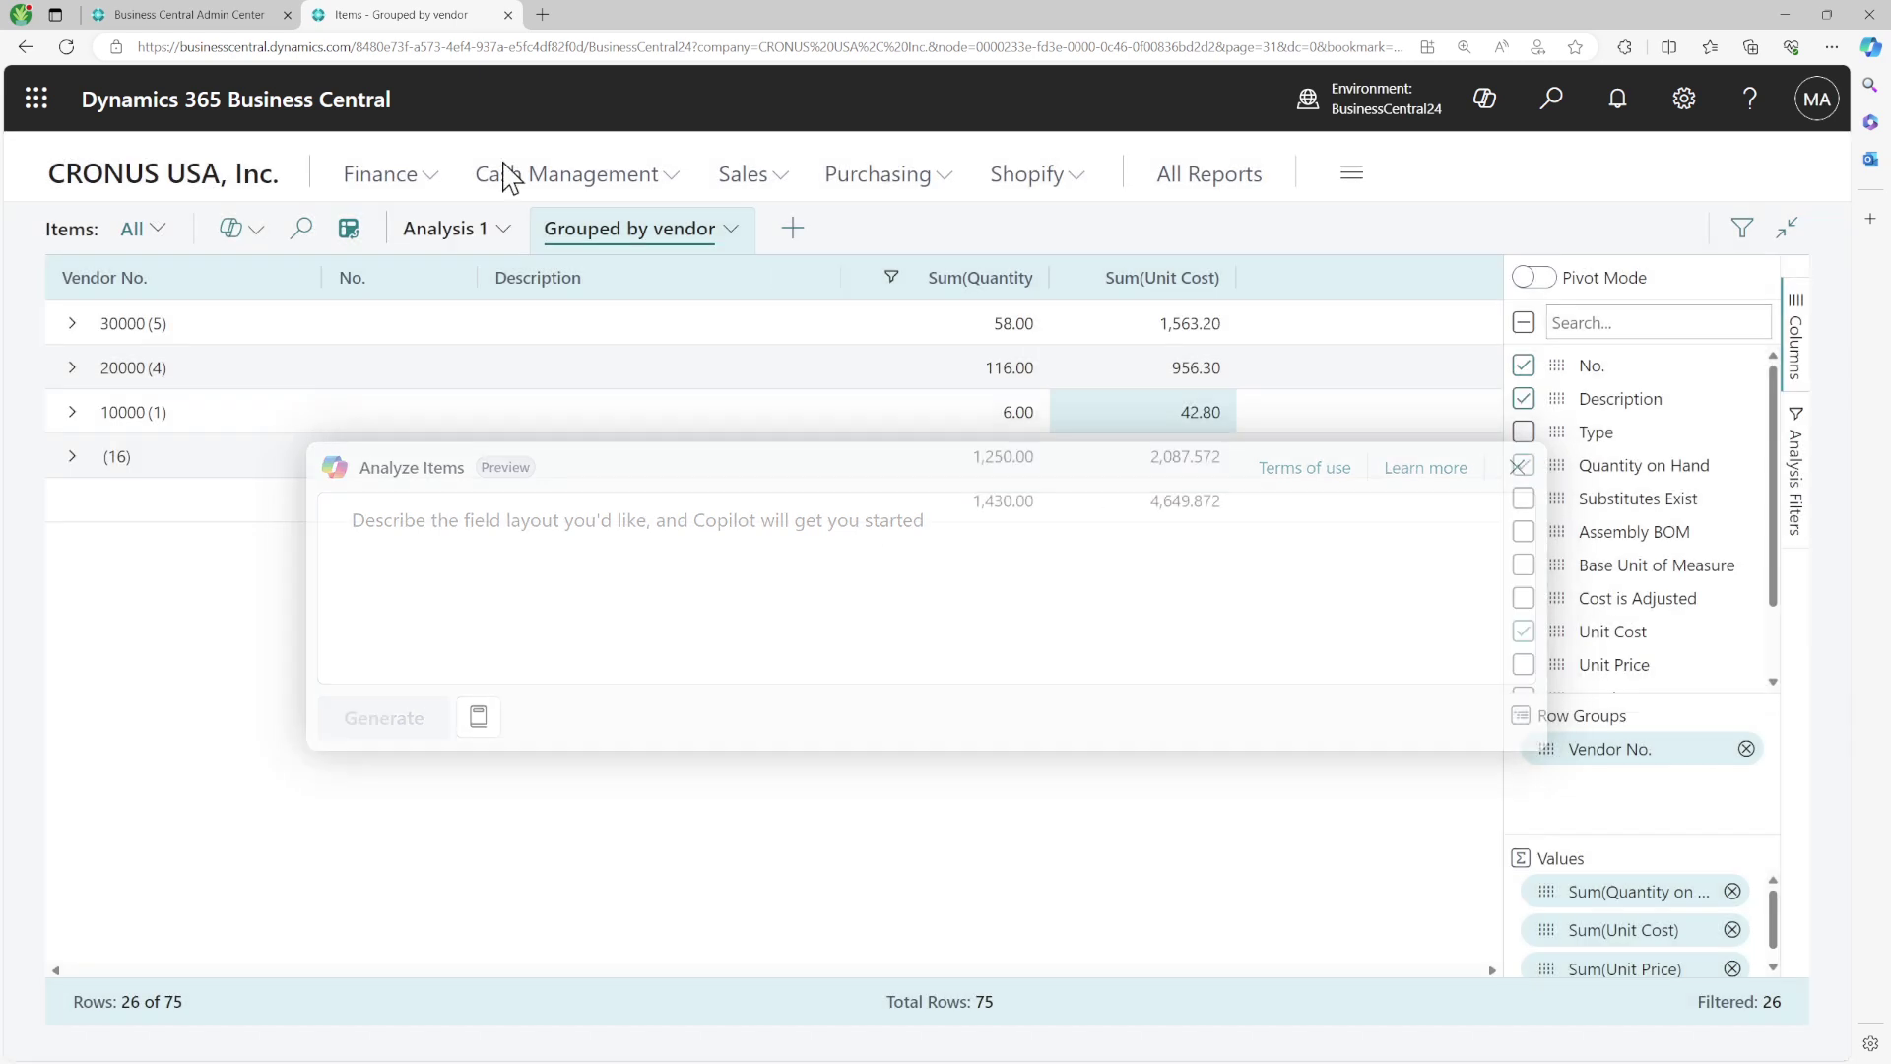
# Return to the home page, search for the customer ledger and open the Customer Ledger Entries page
pyautogui.click(202, 175)
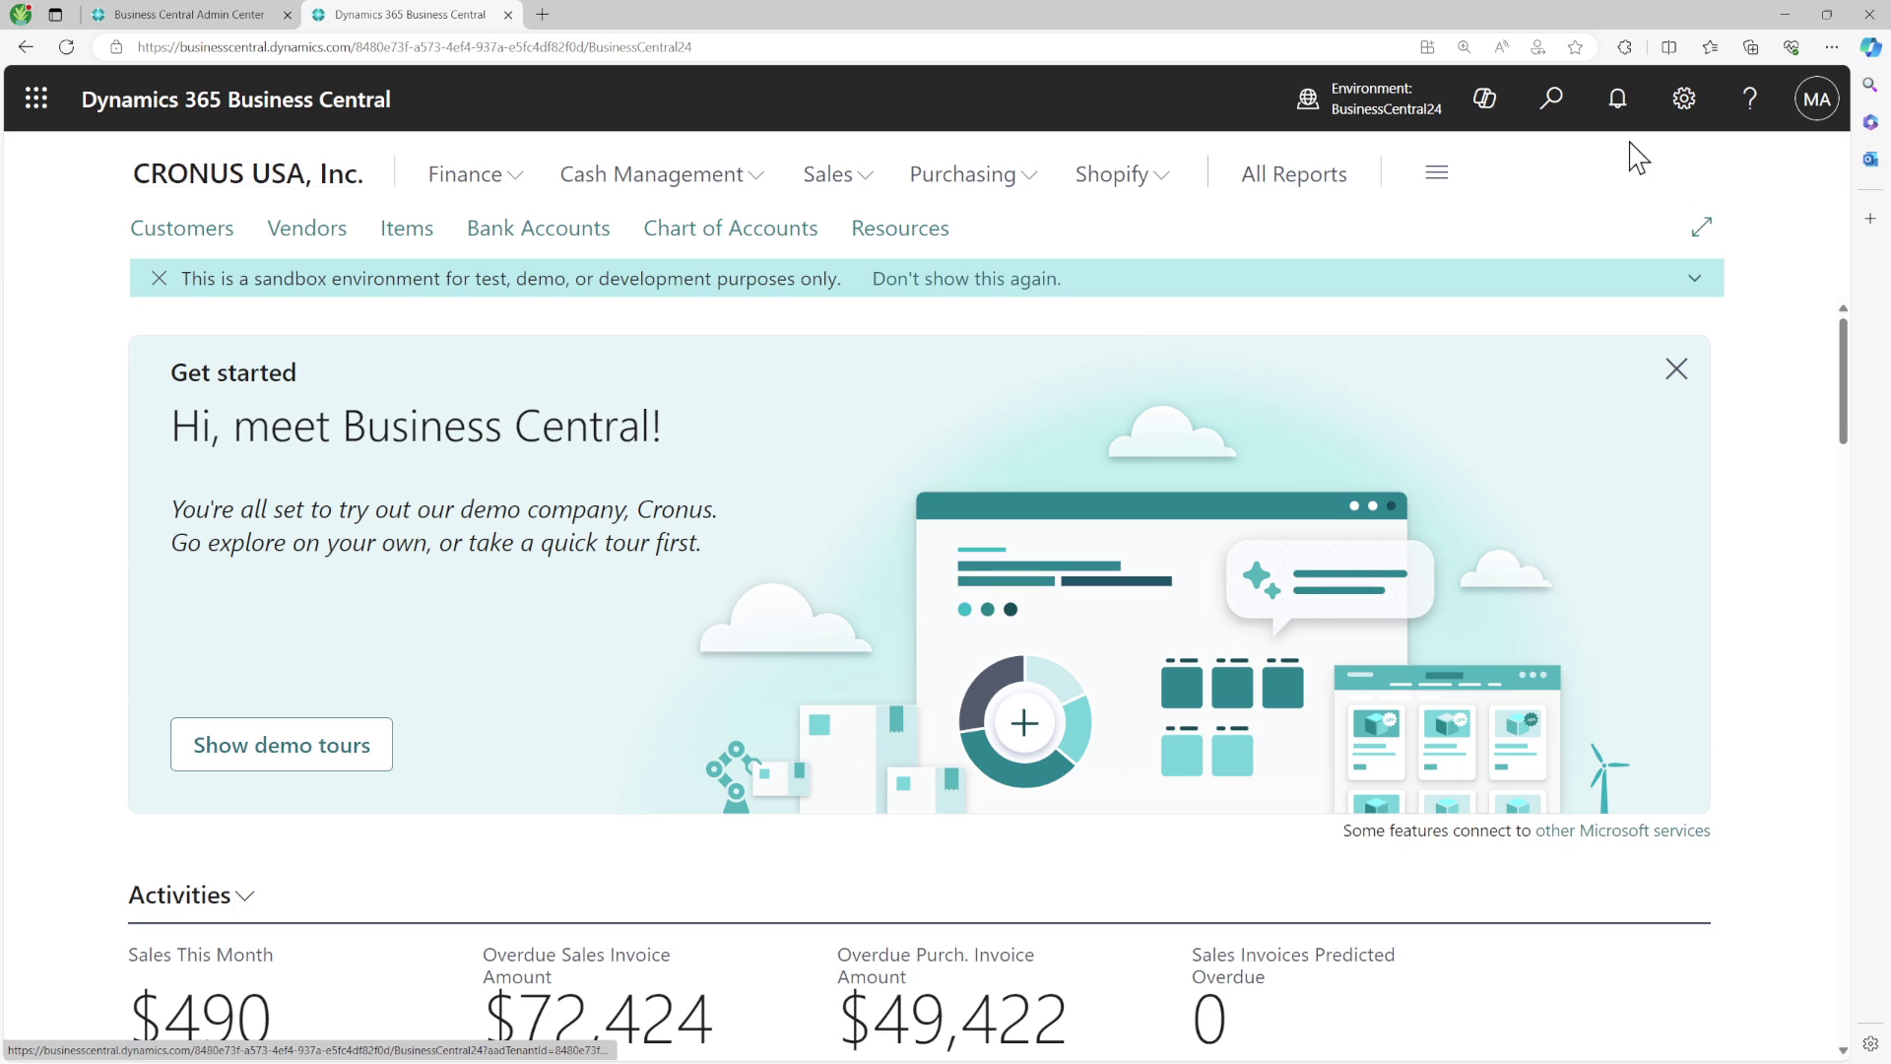
pyautogui.click(1554, 102)
pyautogui.write('C')
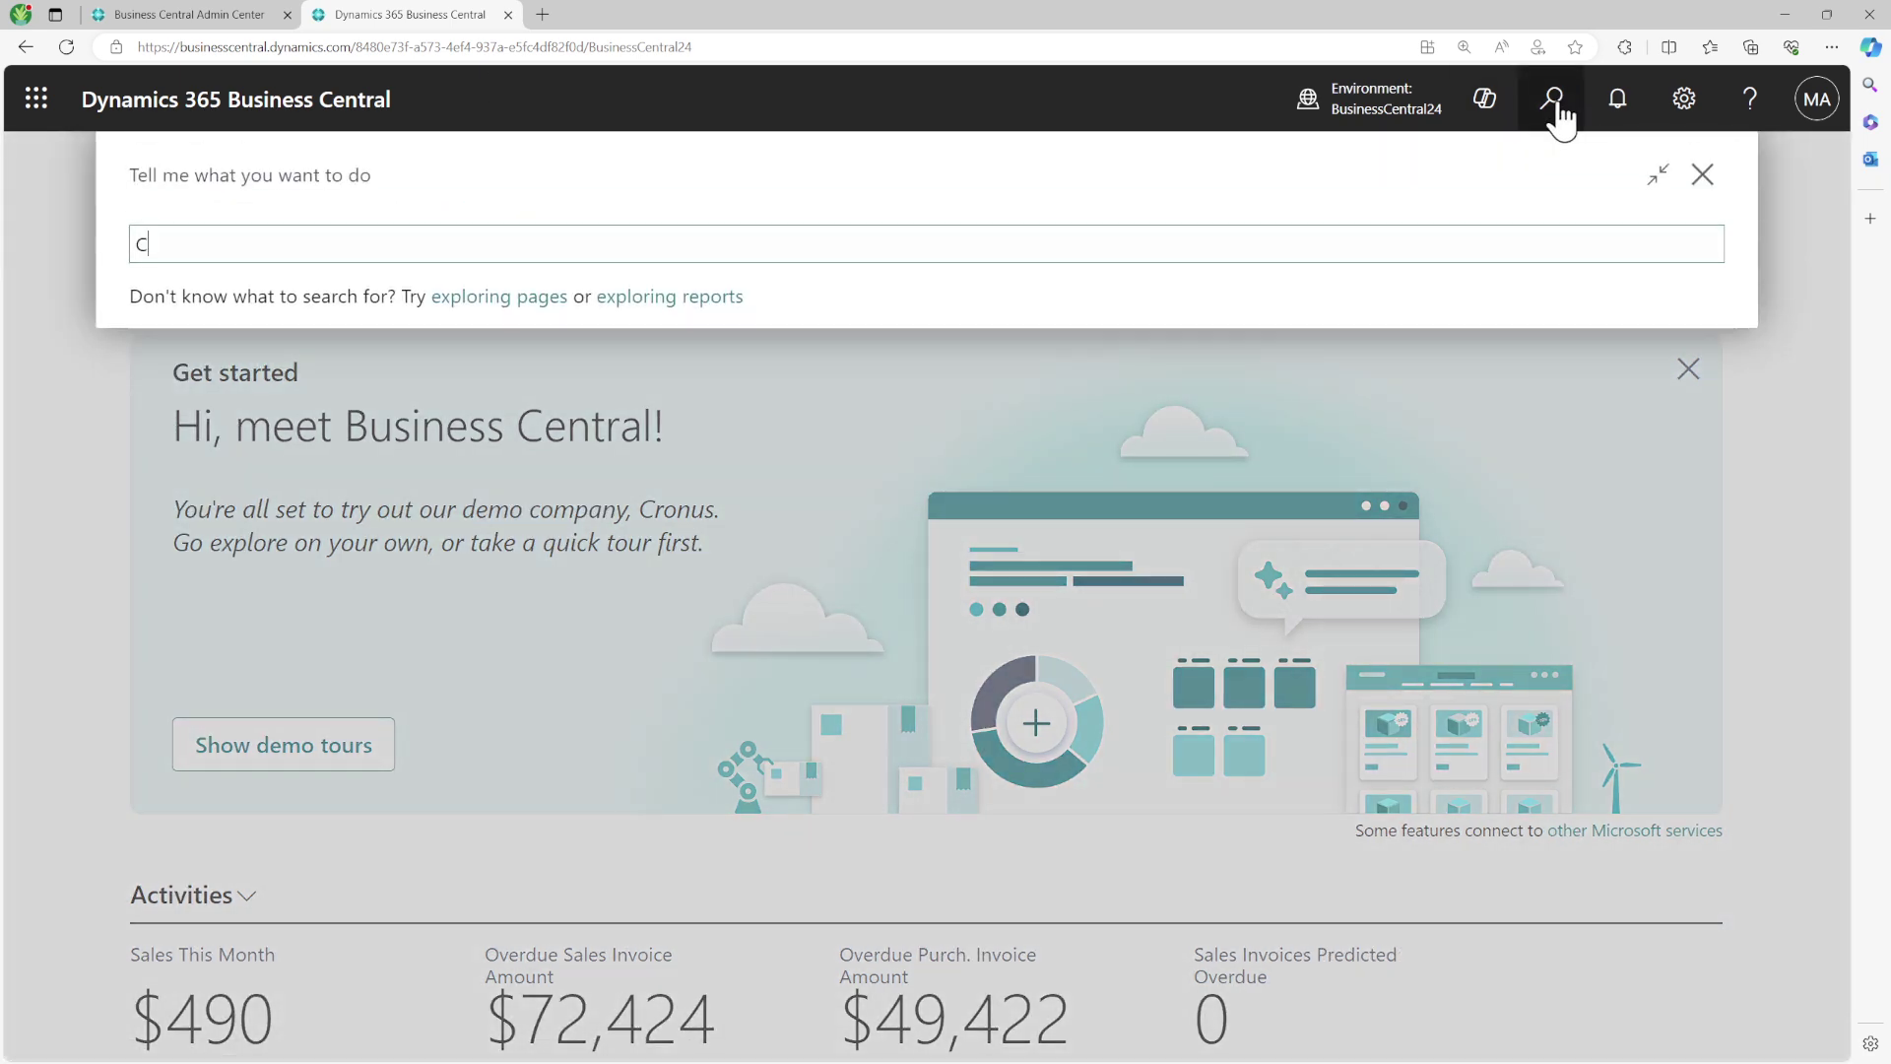
pyautogui.write('ustomer IEge')
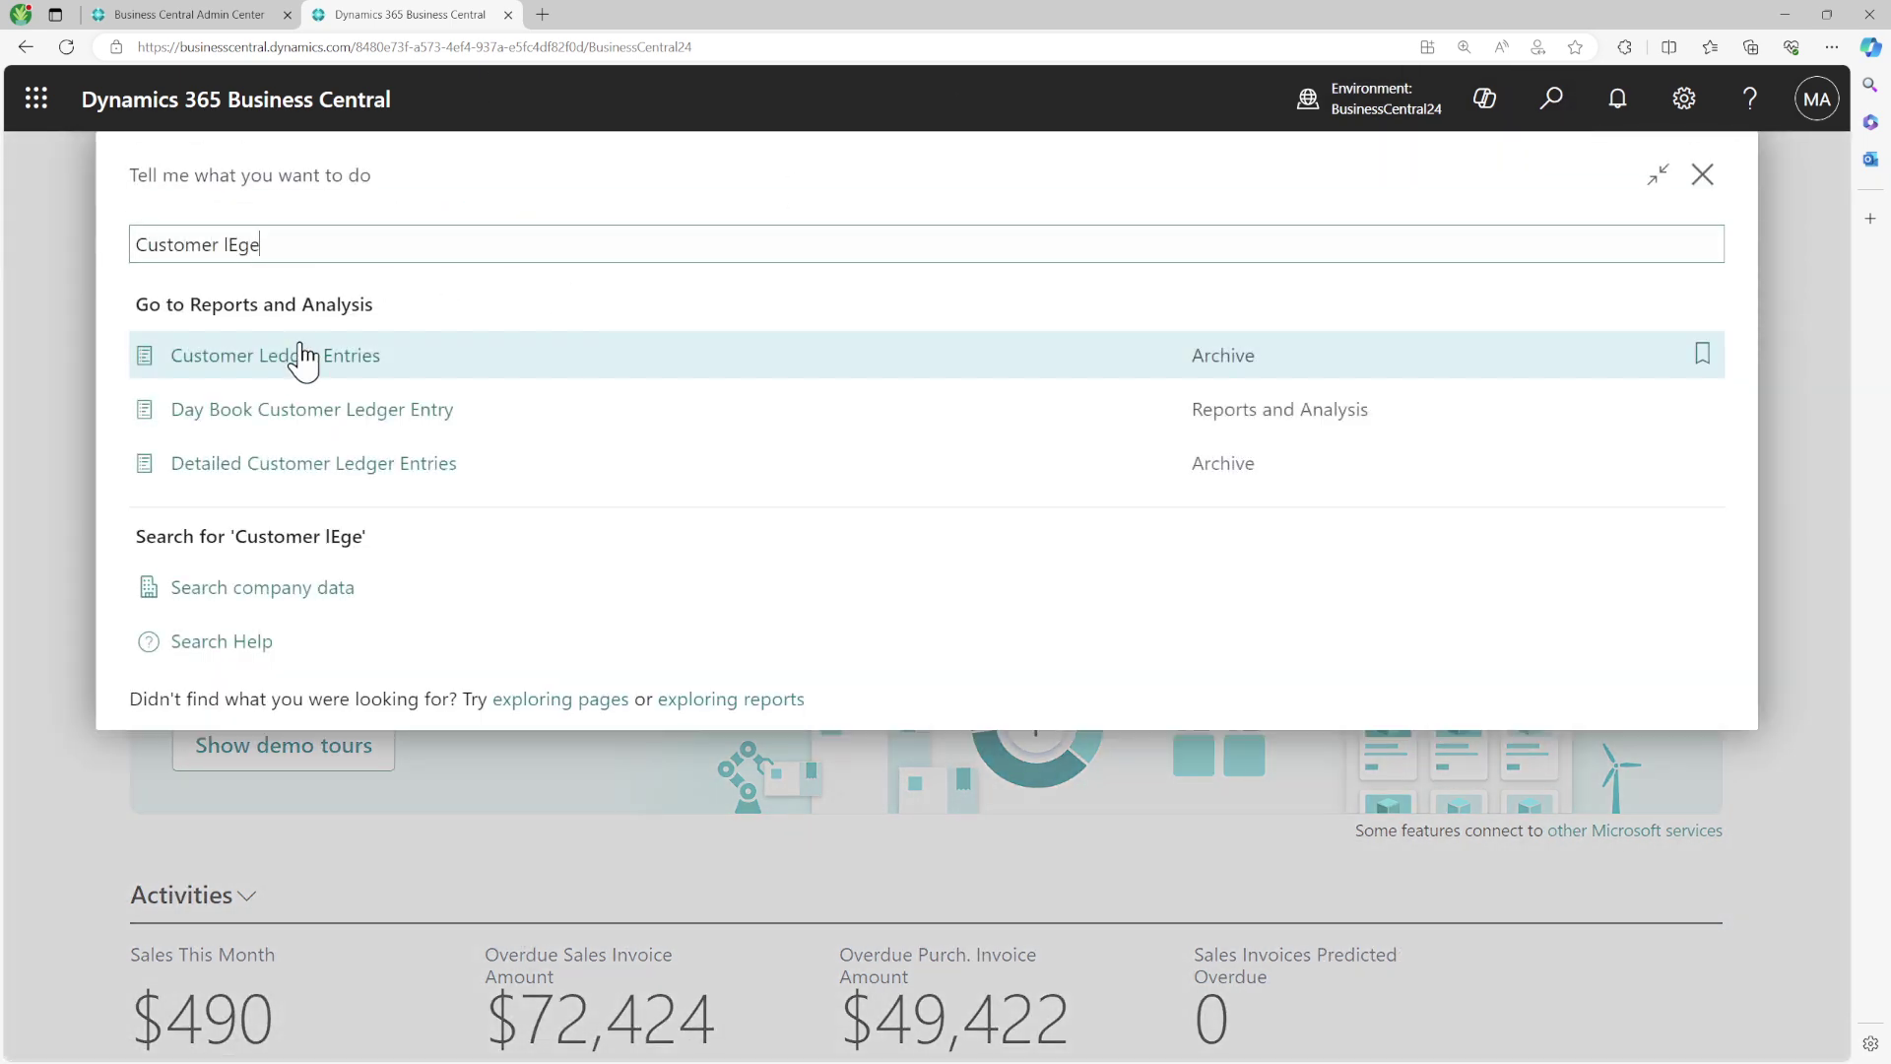
pyautogui.click(304, 359)
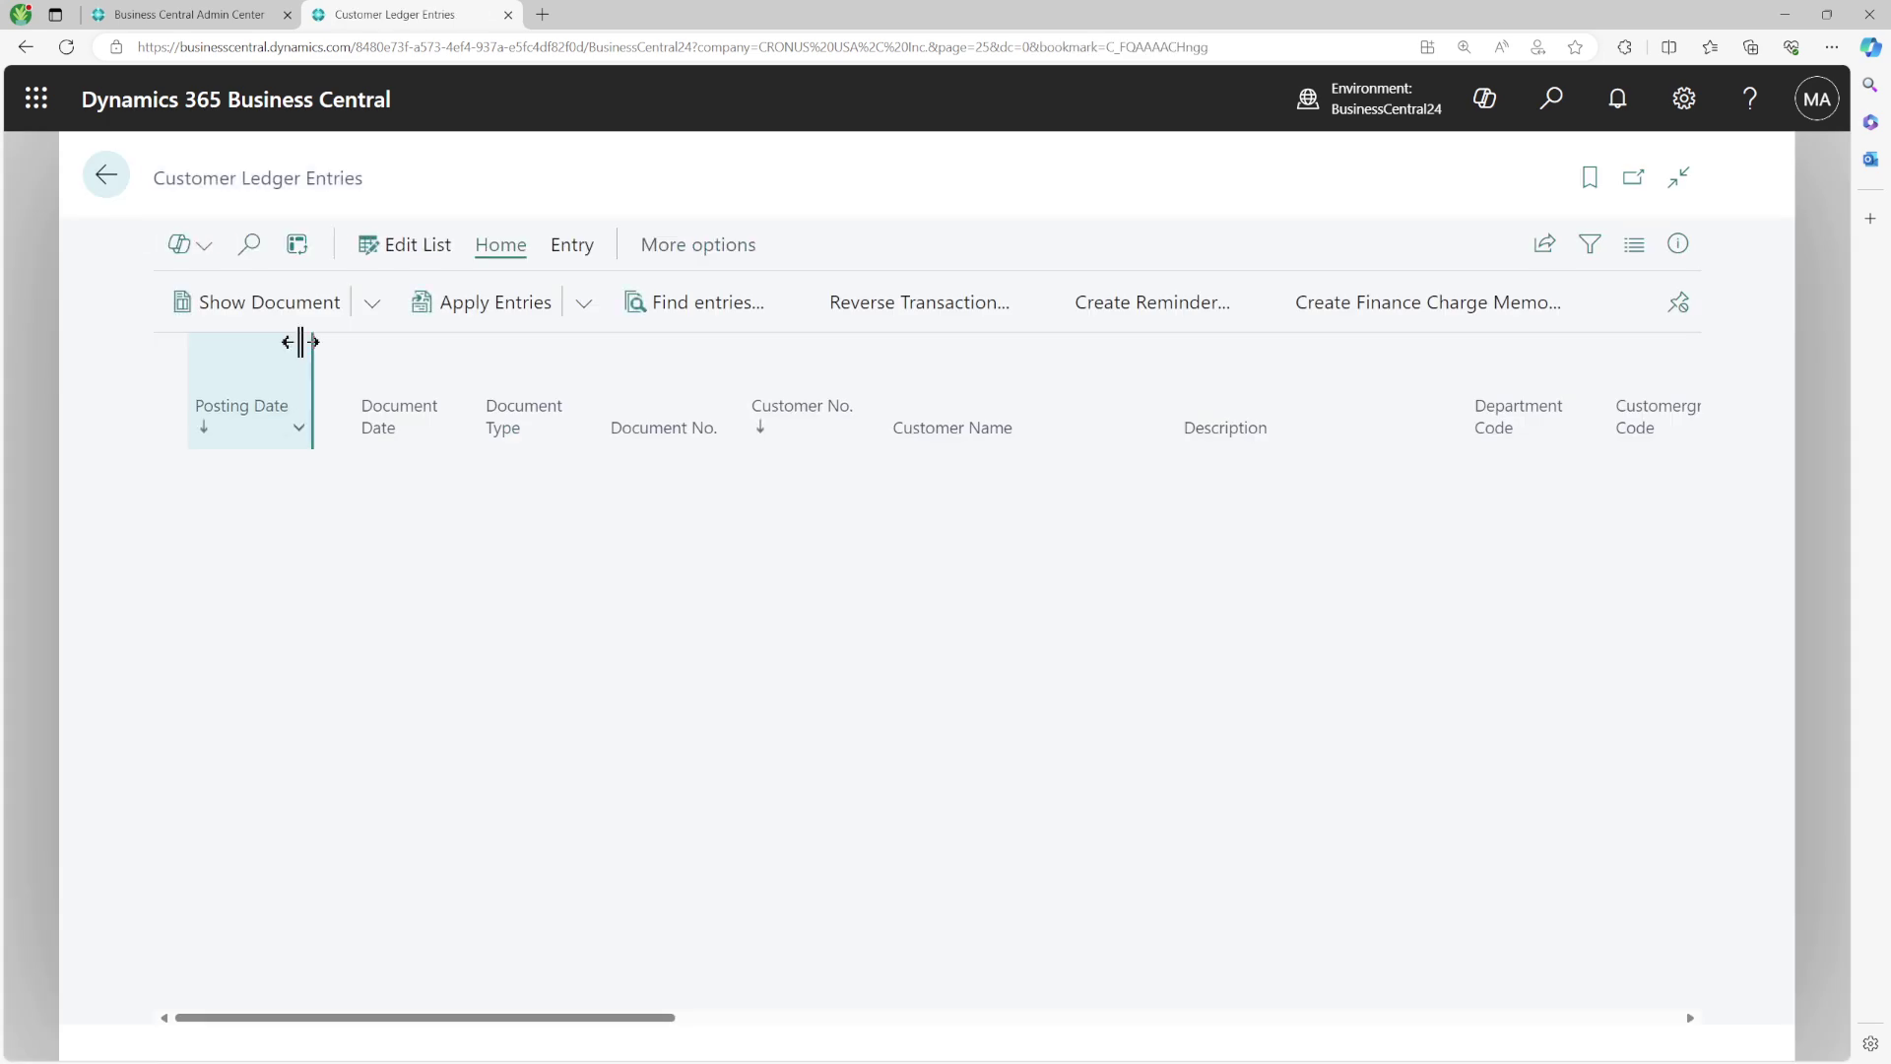
# Look through the customer ledger entries and open the Copilot prompt for analyzing the list
pyautogui.scroll(-10, 650, 621)
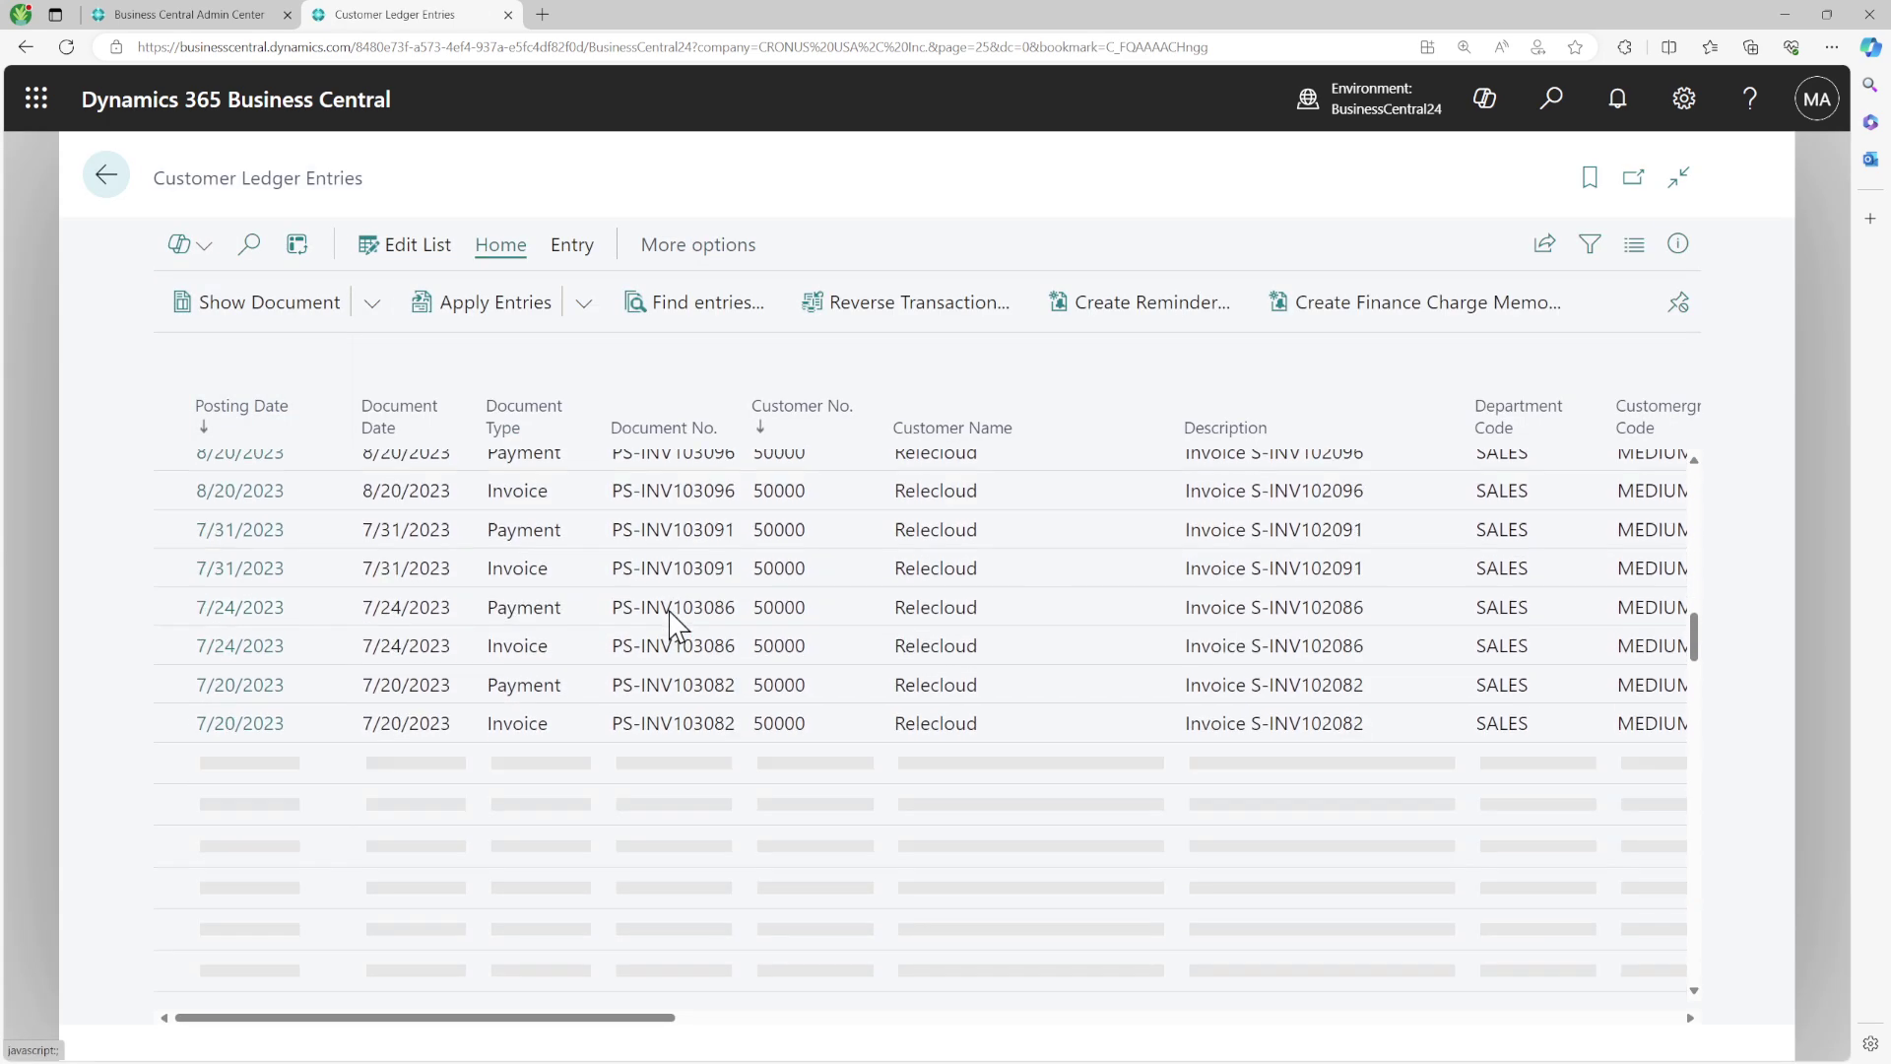
pyautogui.scroll(-15, 670, 613)
pyautogui.scroll(18, 449, 608)
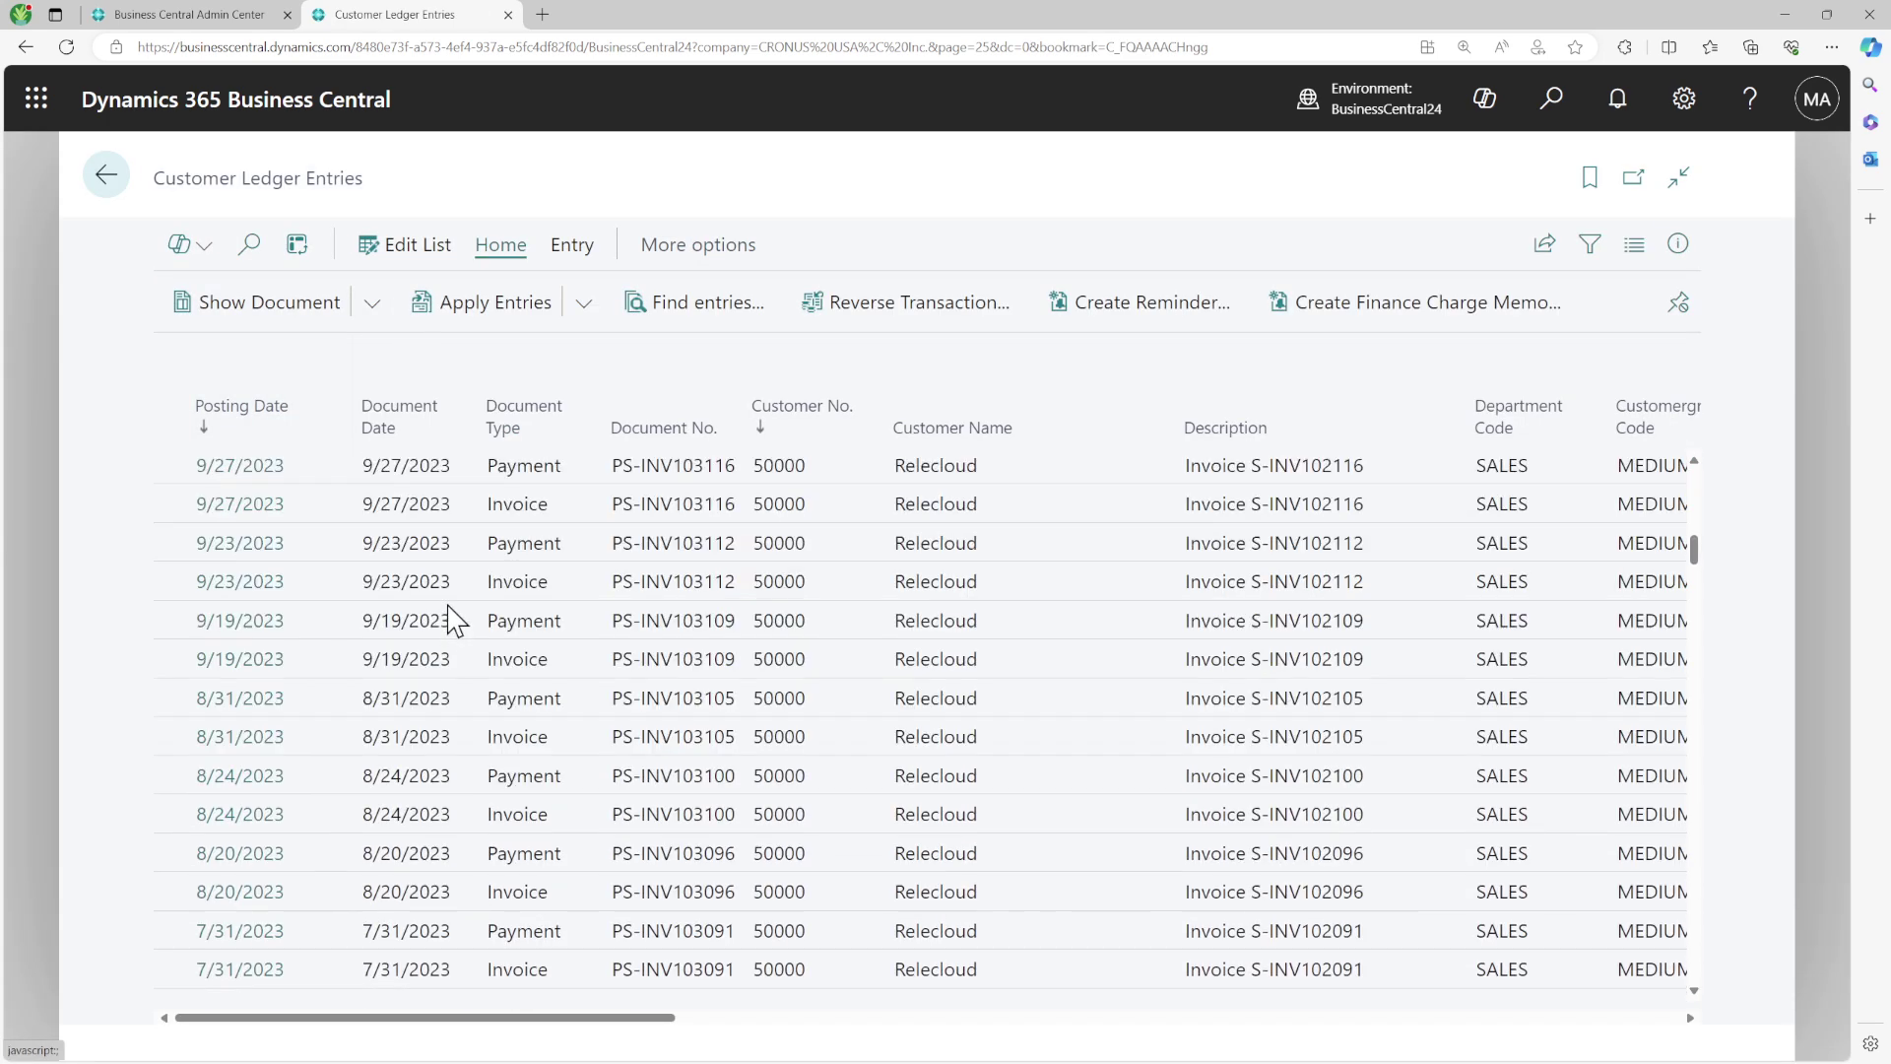
pyautogui.scroll(10, 449, 620)
pyautogui.click(187, 248)
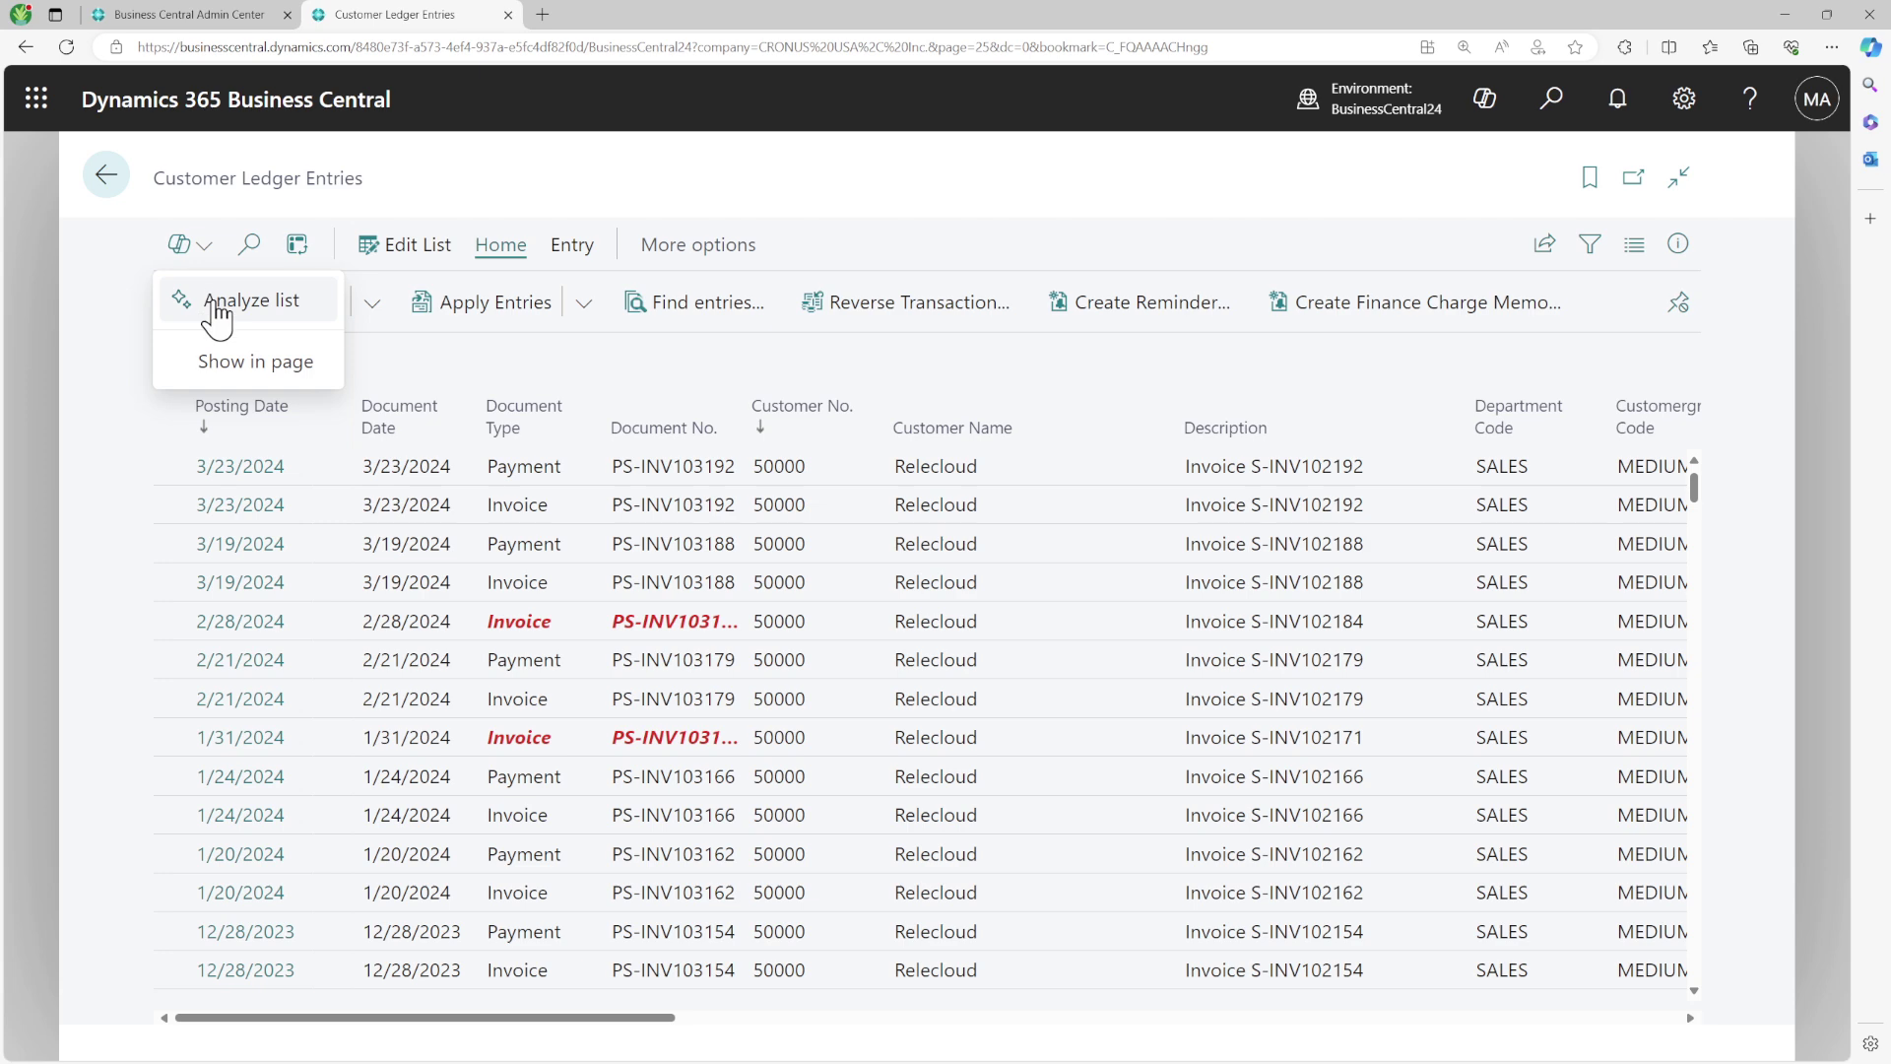
pyautogui.click(216, 304)
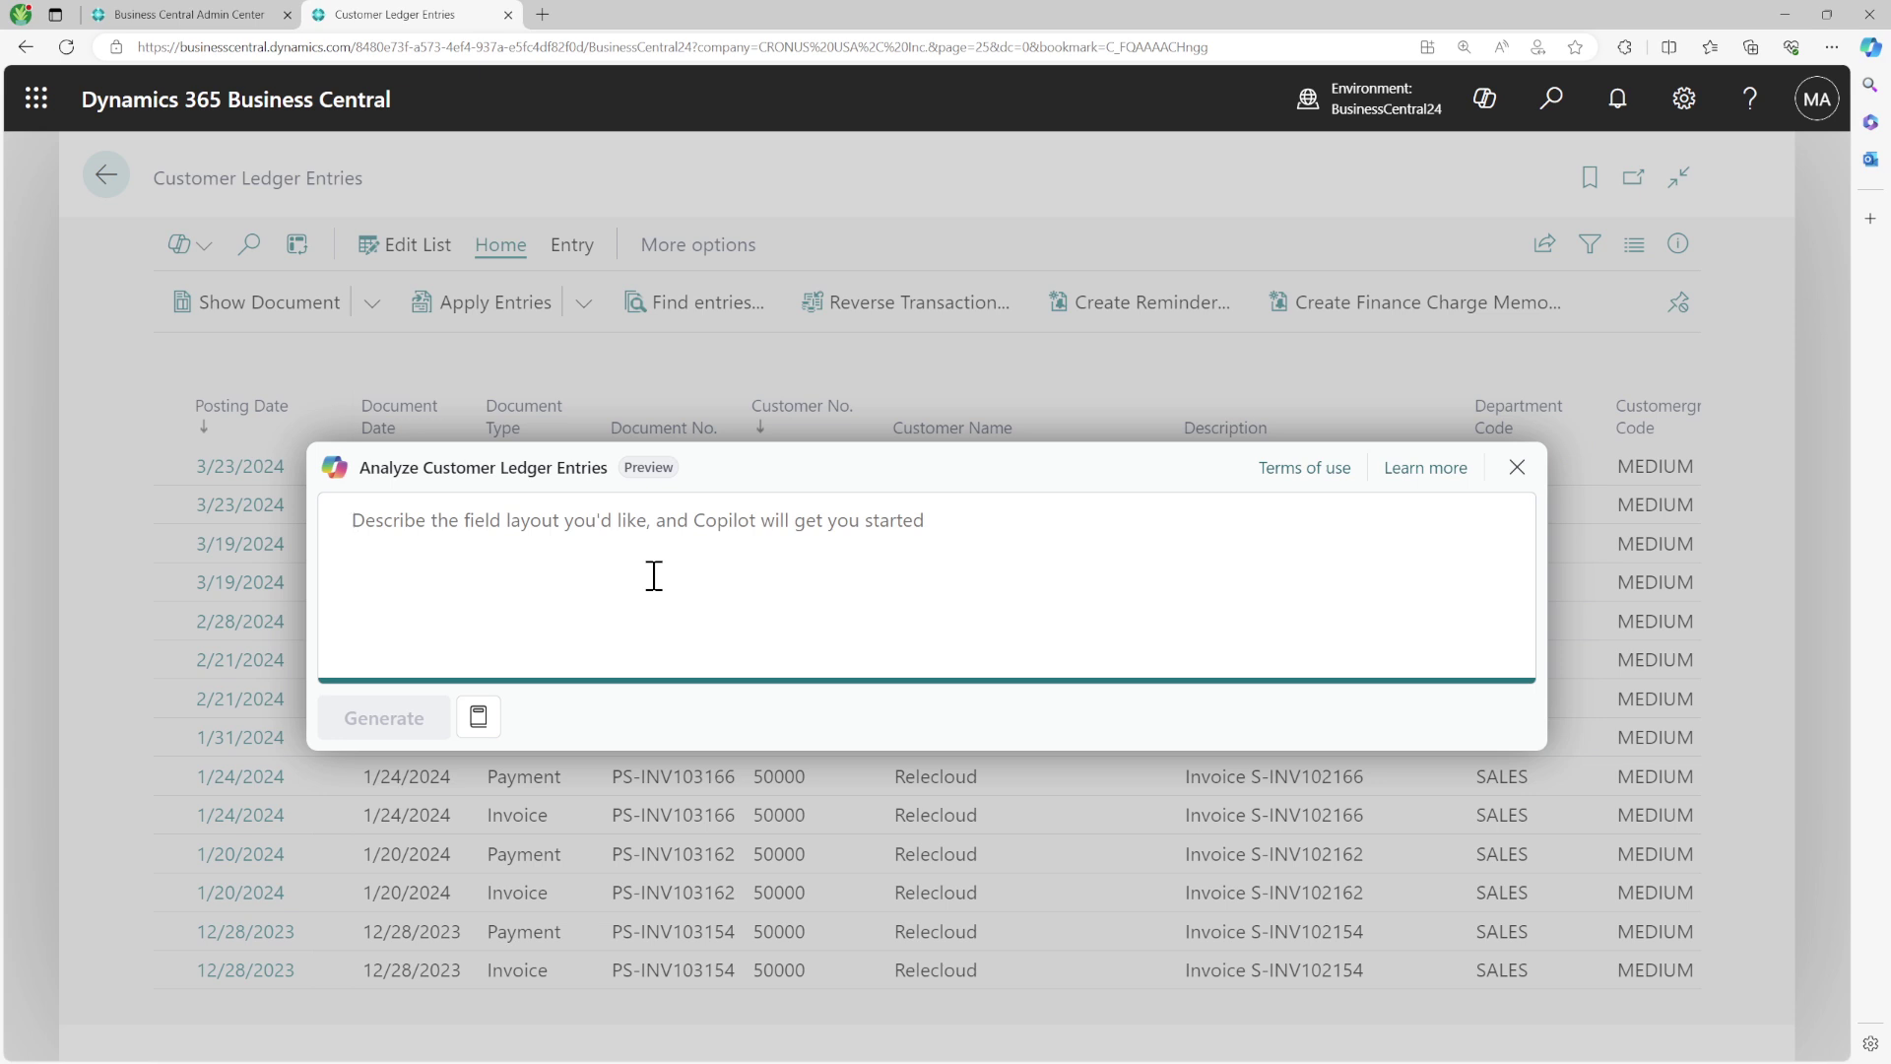
# Begin the analysis prompt with "Group data based on Document Type and Customer Name. Show fields Customer Name and Due Amount."
pyautogui.write('Group da')
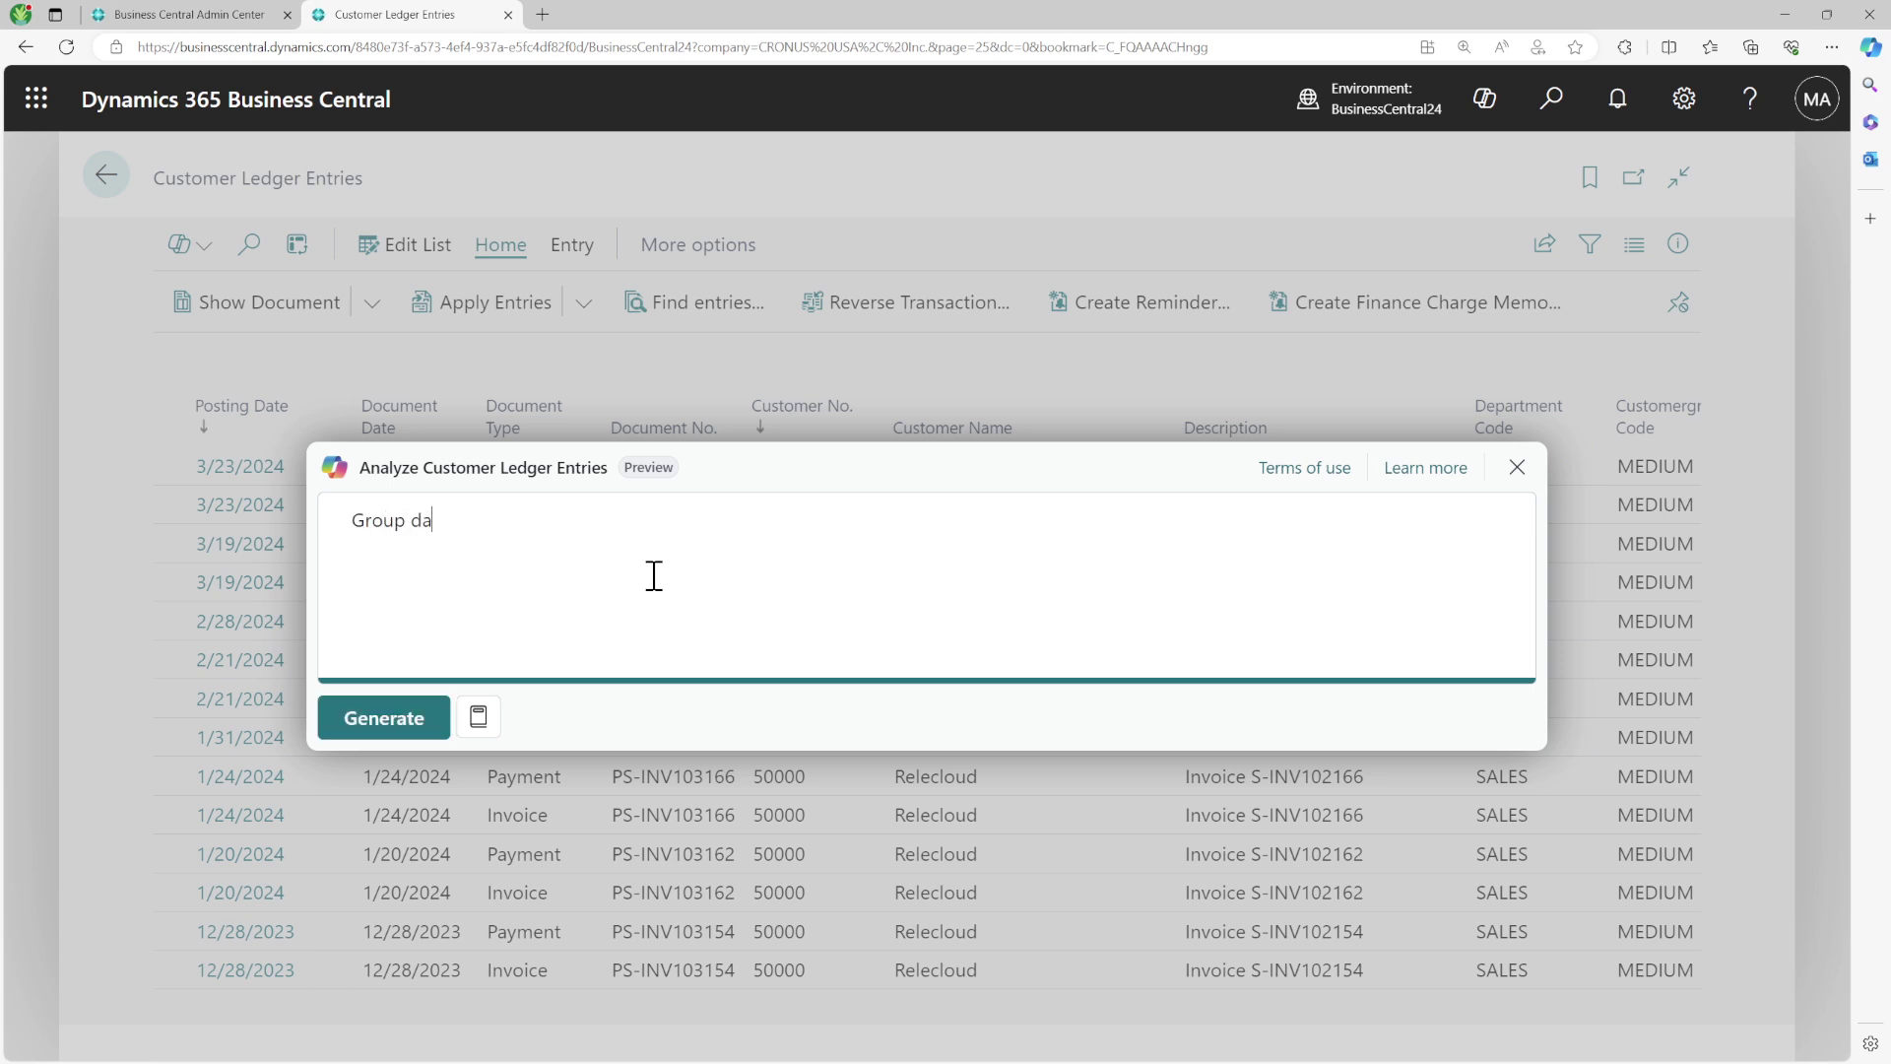
pyautogui.write('ta based on Document Type')
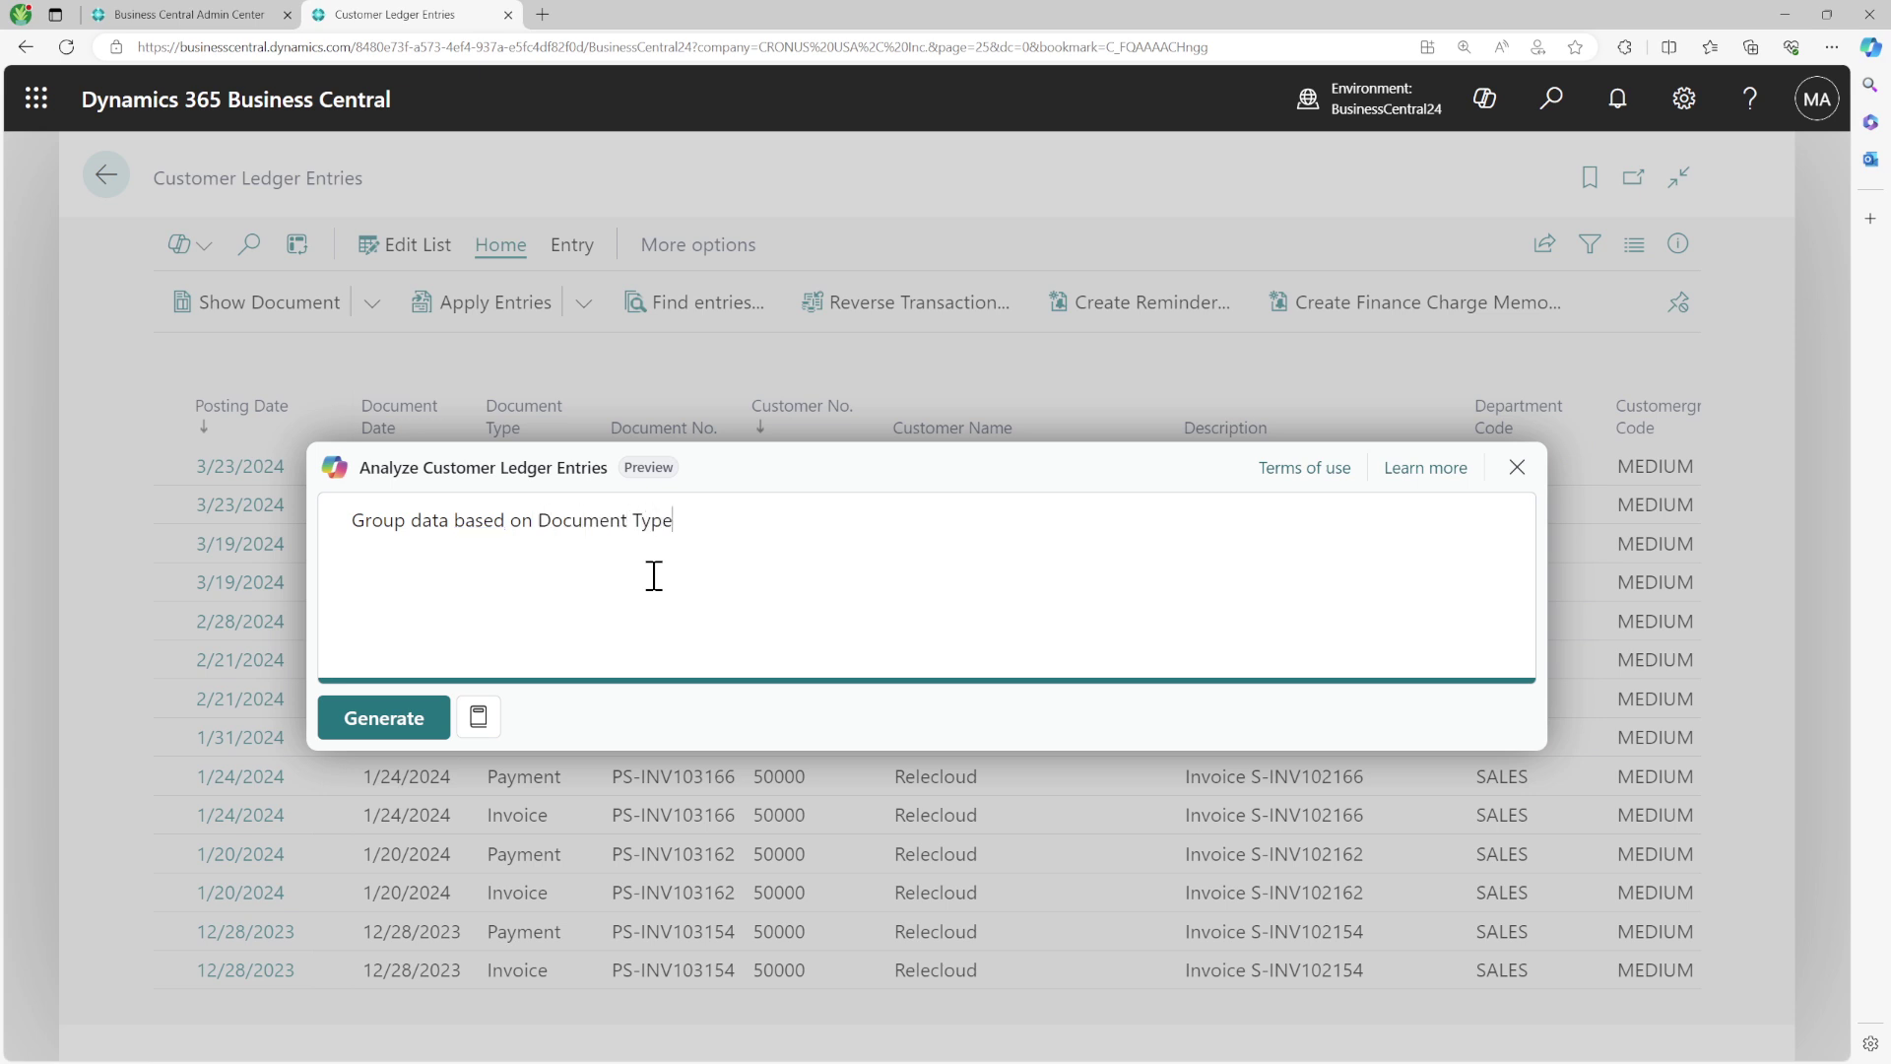
pyautogui.write(' and Custome rNa')
pyautogui.press('BackSpace')
pyautogui.press('BackSpace')
pyautogui.write('Name. Show ')
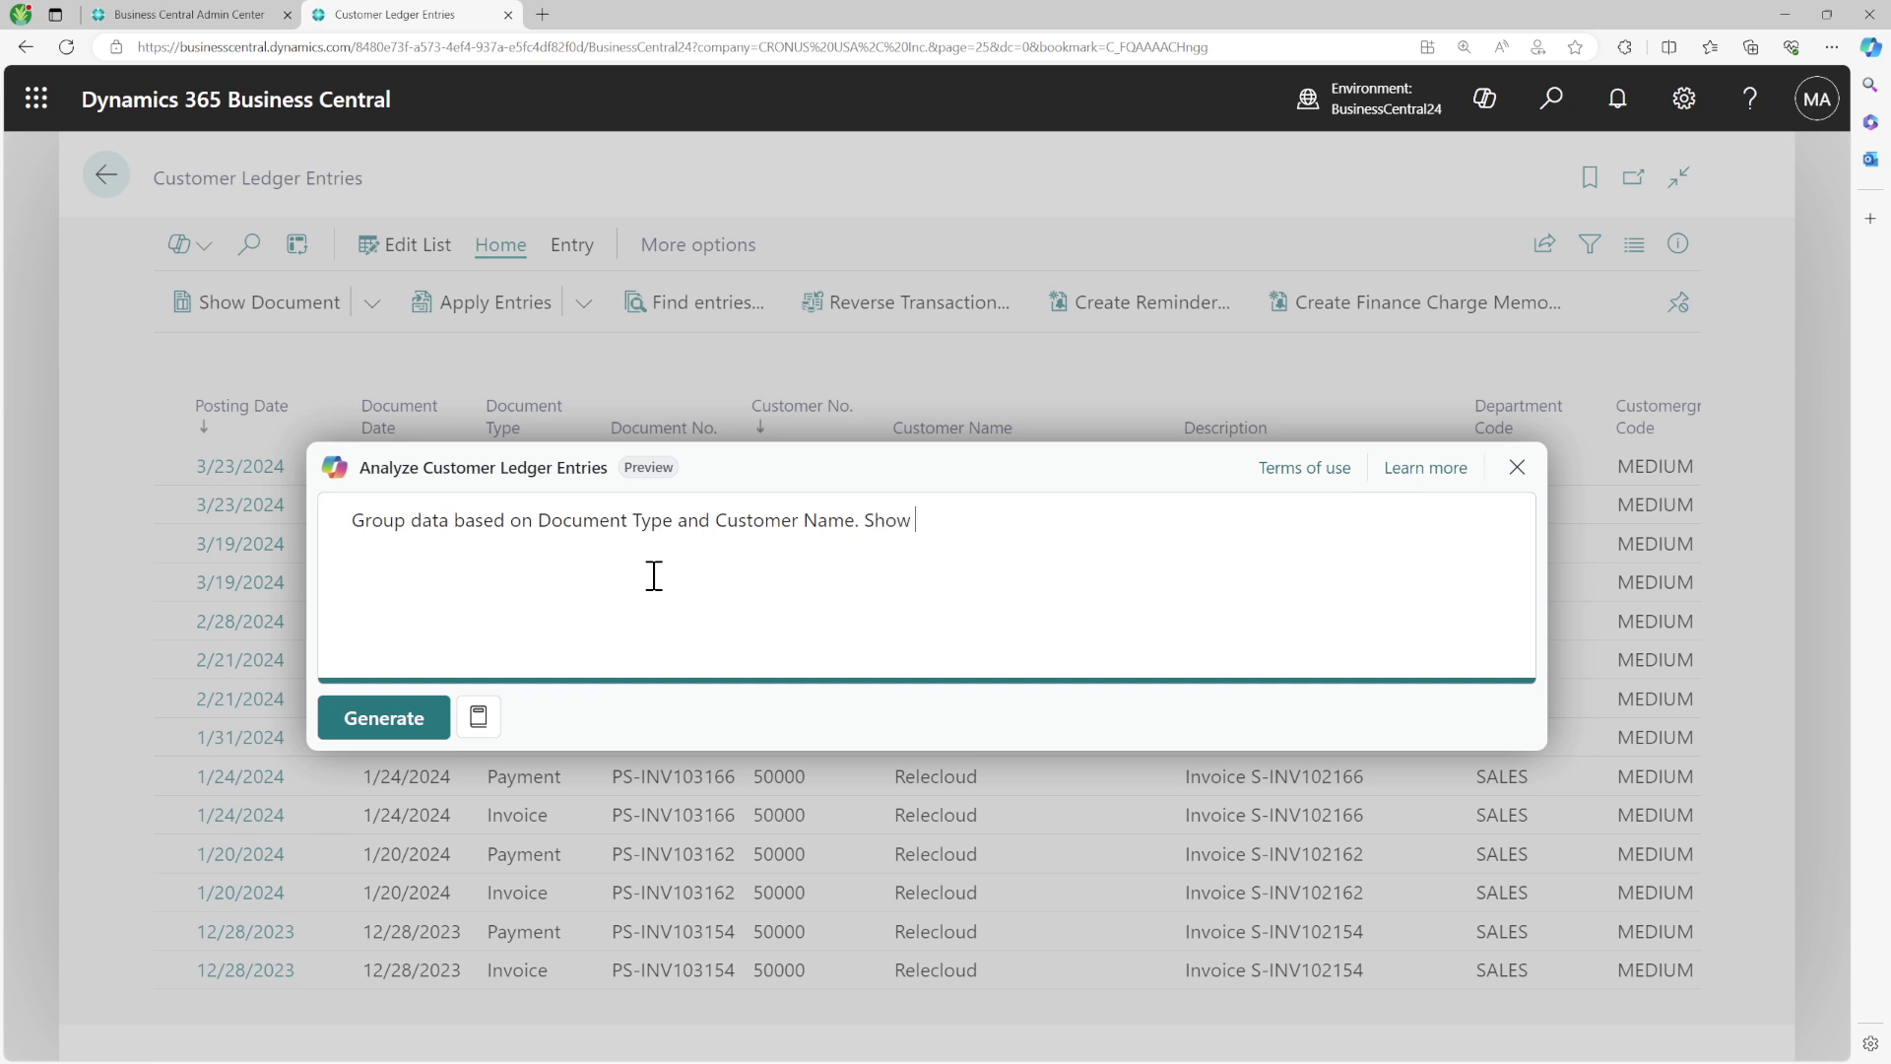
pyautogui.write('fields Customer Name')
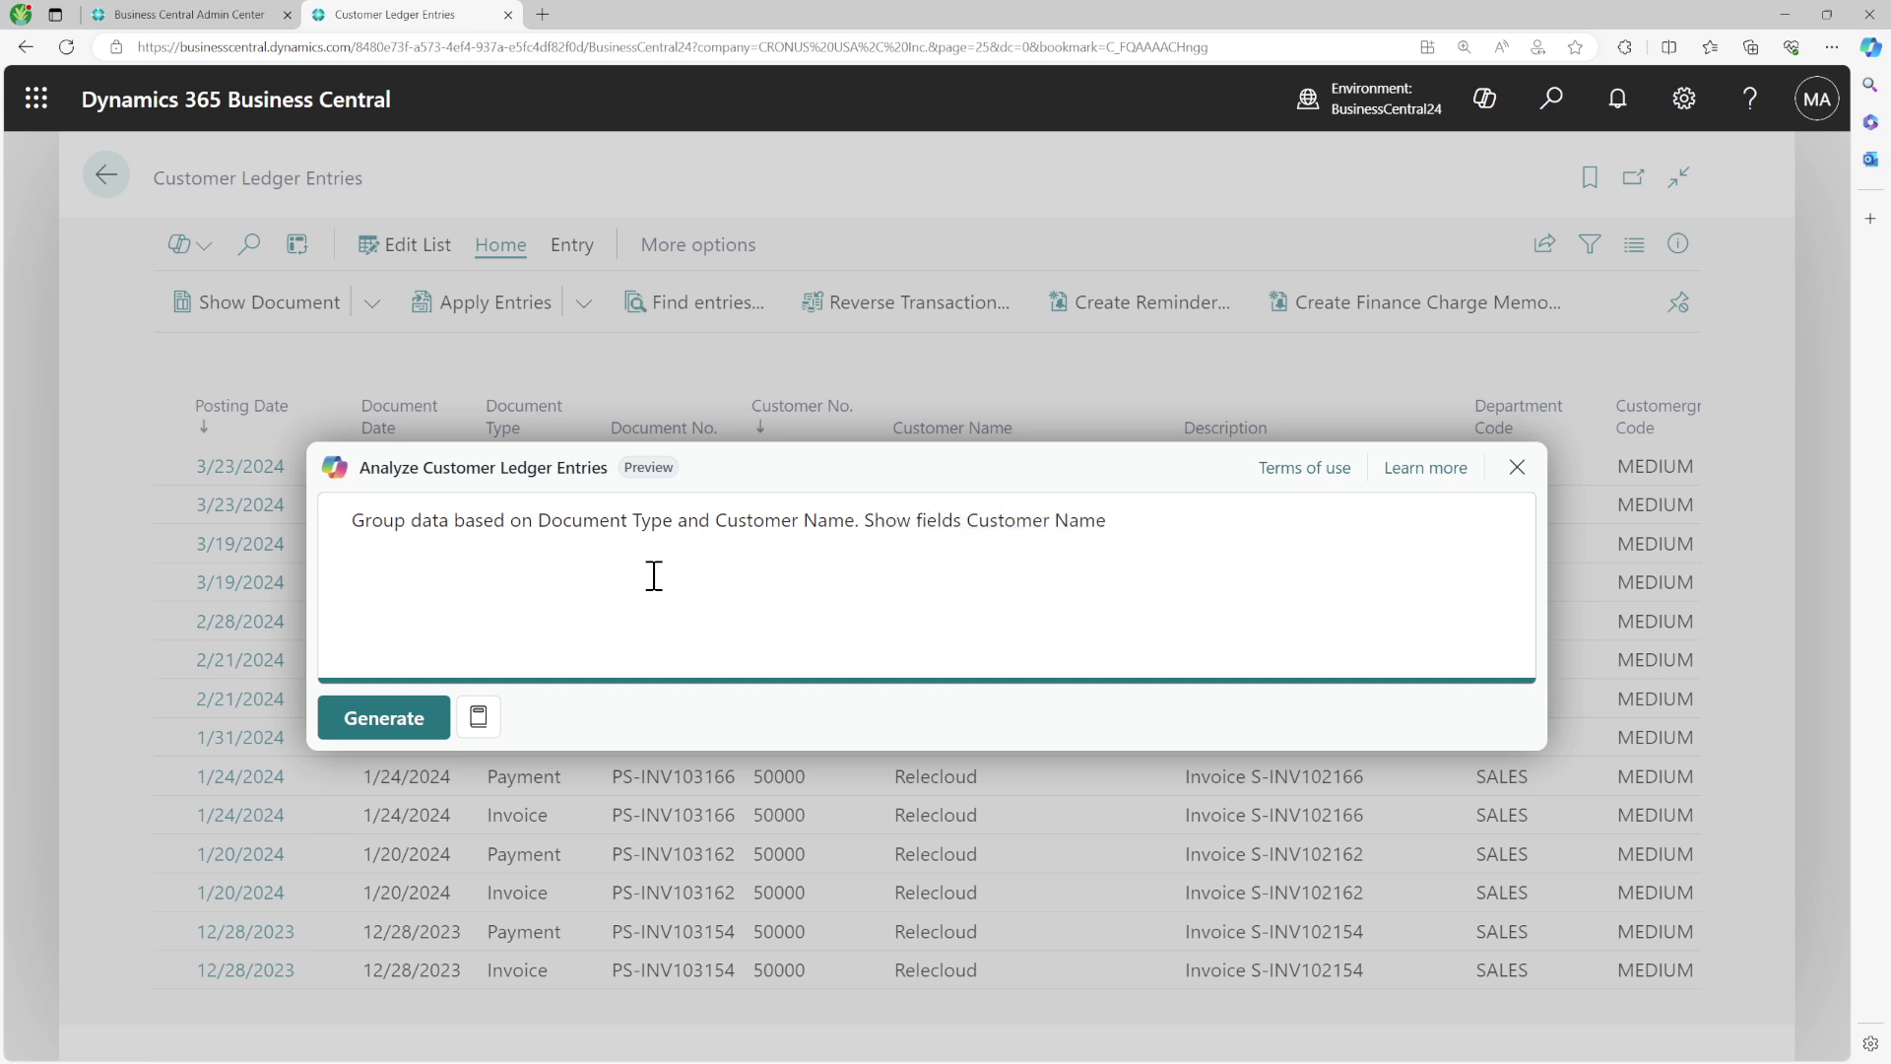
pyautogui.write(' and Due Amou')
pyautogui.write('nt. ')
# Add the prompt lines "Only Show rows with remaining amount greater than zero." and "Pivot data in column as Year."
pyautogui.write('Only Show row')
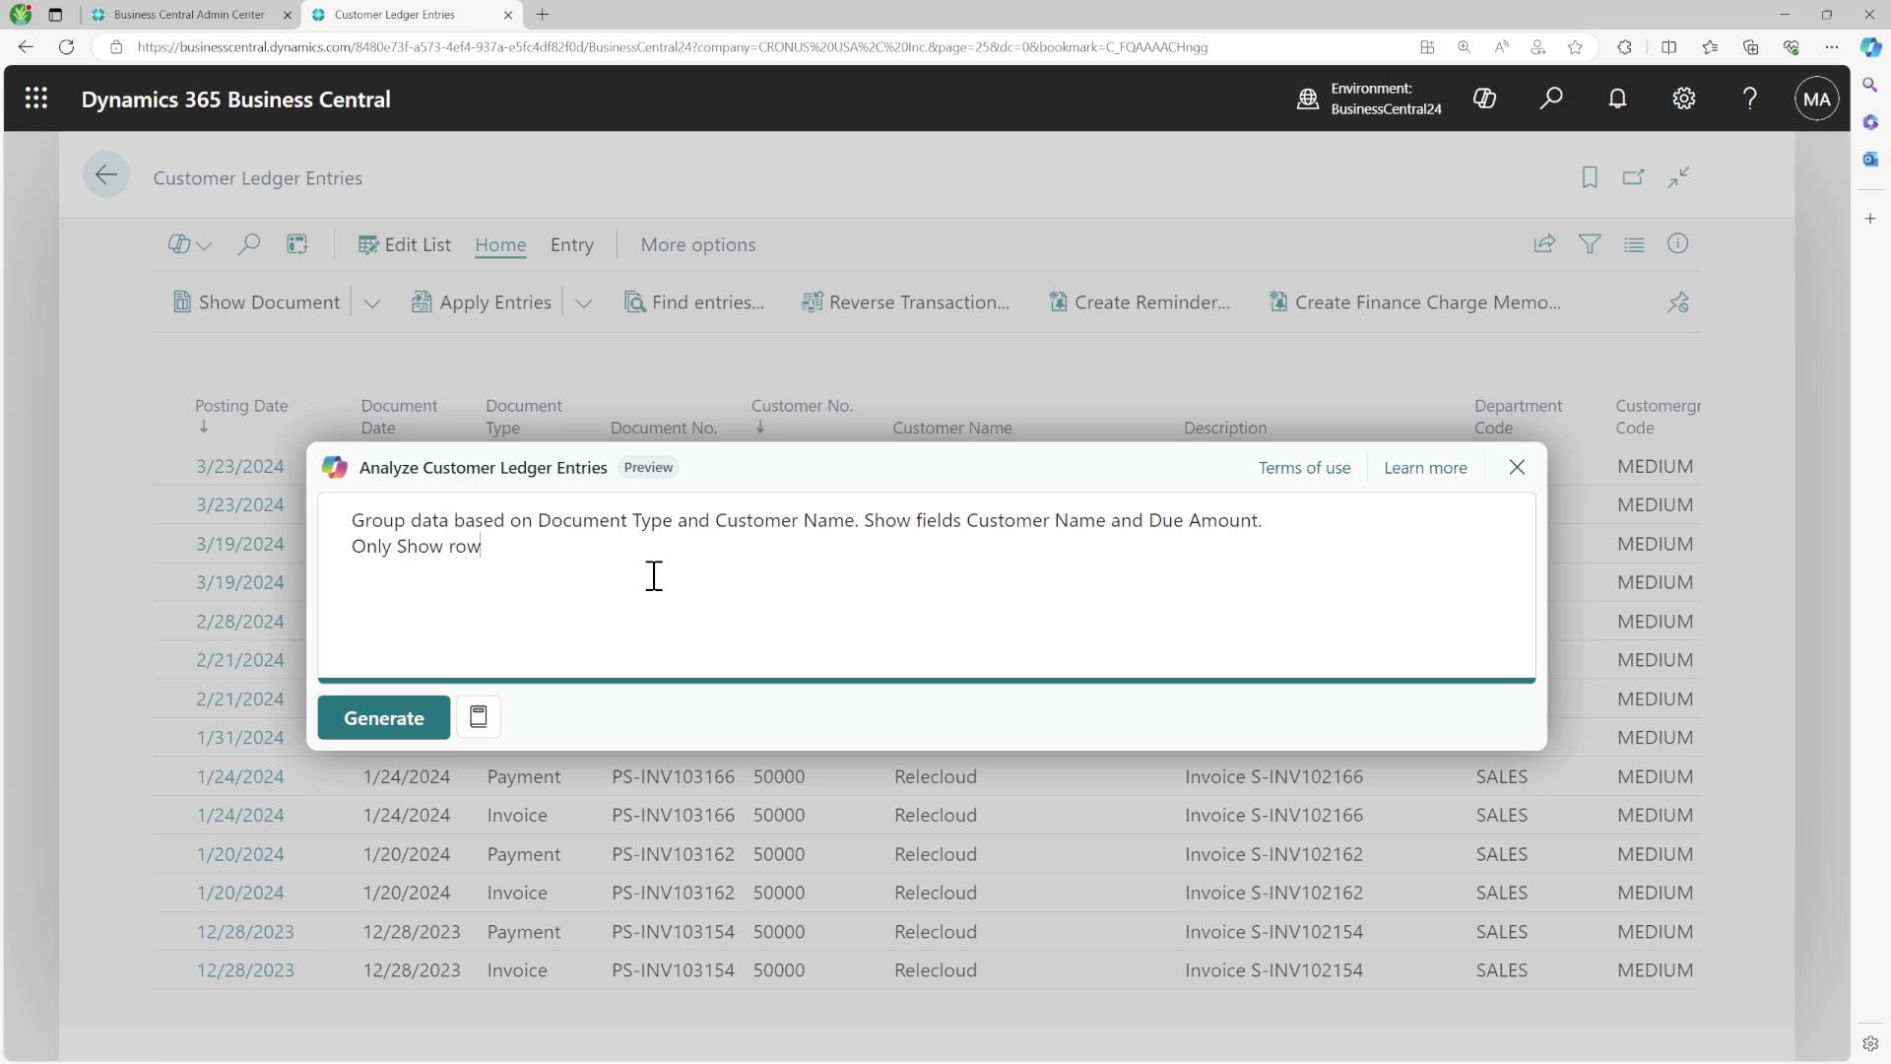
pyautogui.write('s with remaining amount')
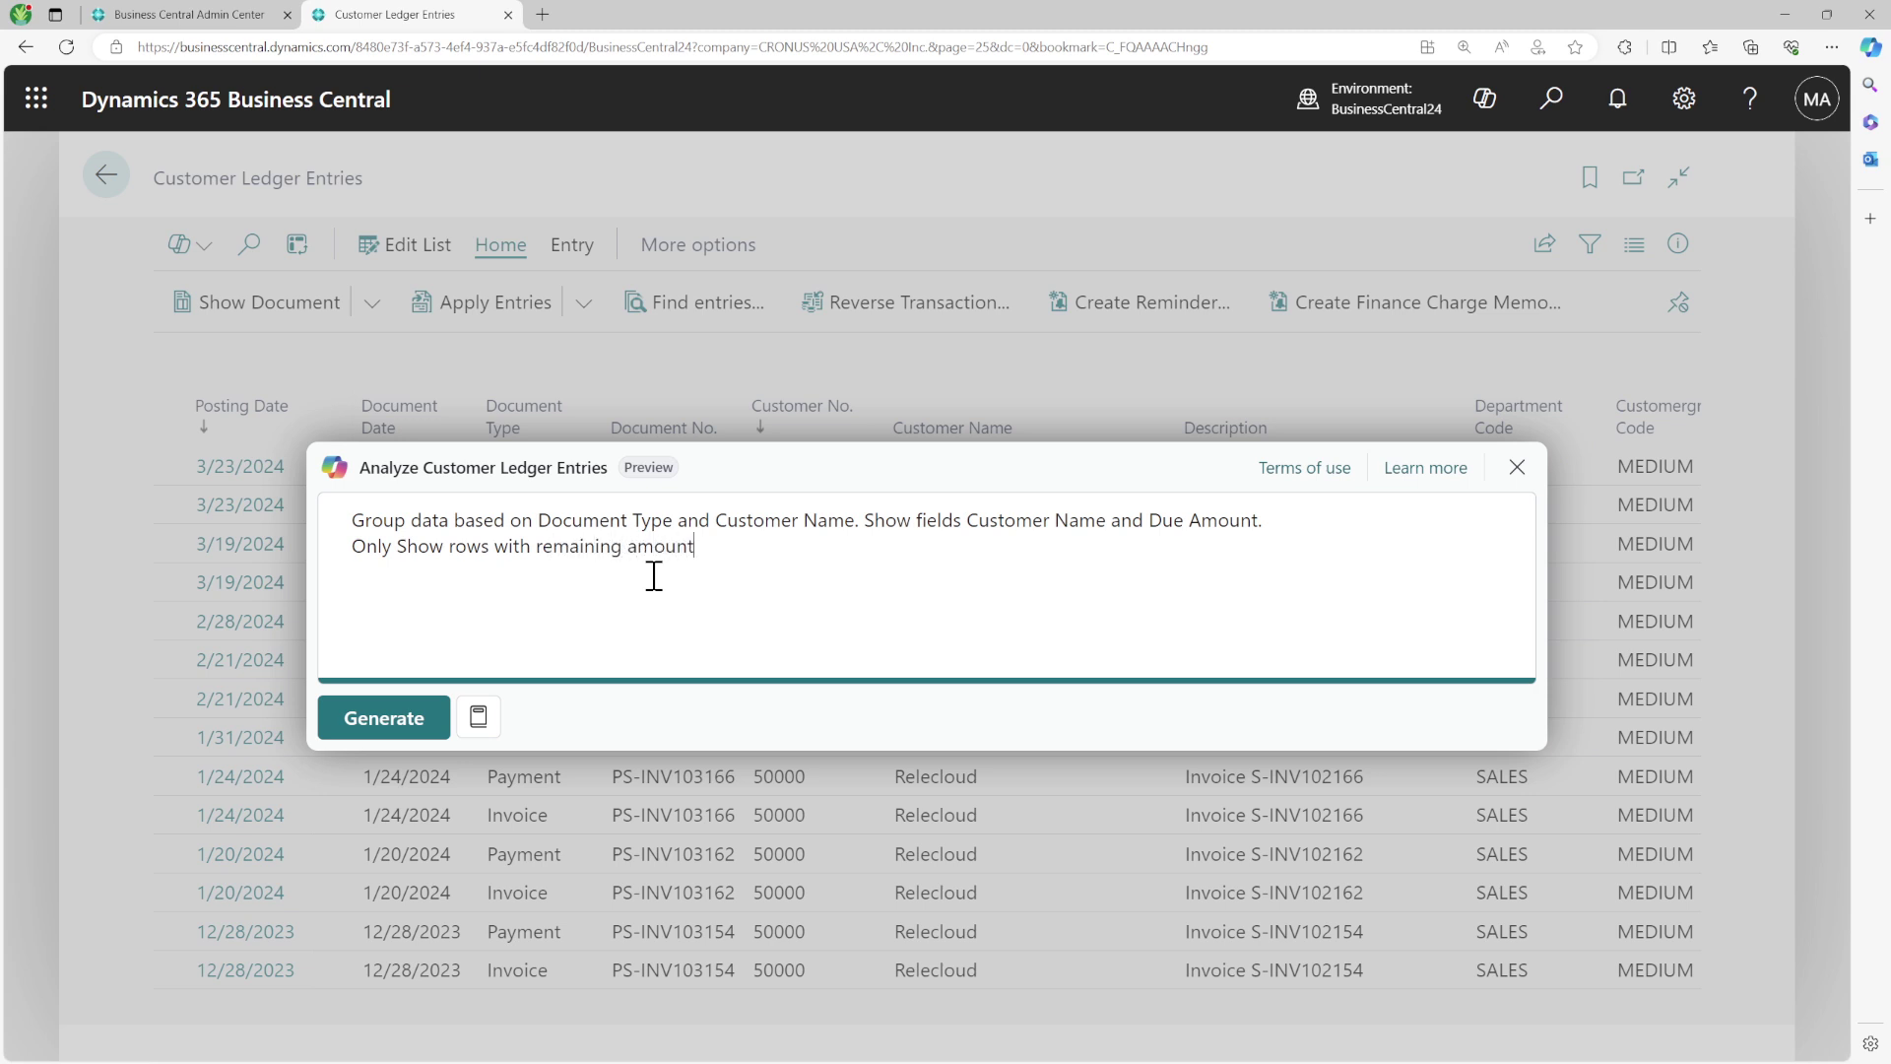
pyautogui.write(' greater tha')
pyautogui.write('n zero. ')
pyautogui.write('Pi')
pyautogui.write('vot')
pyautogui.write(' data')
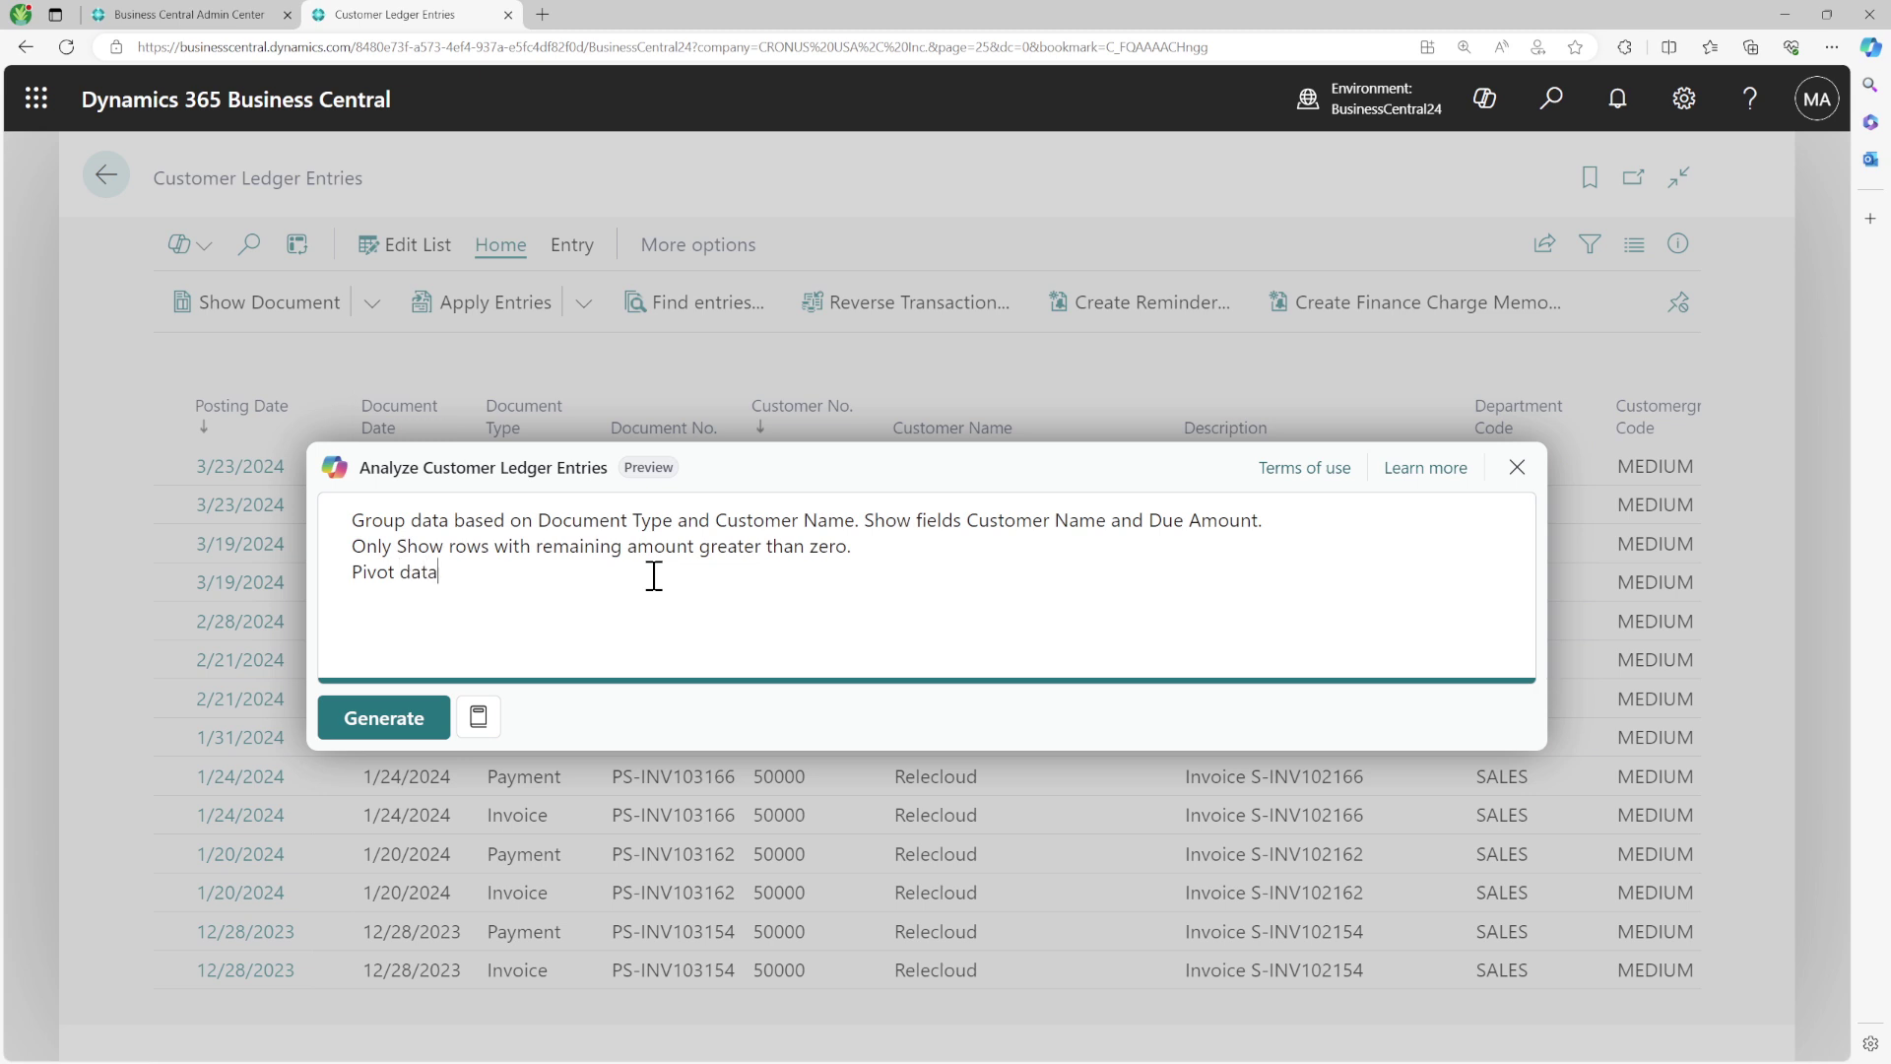
pyautogui.write(' in column as Year.')
# Insert the prompt guide's layout suggestion for renaming the tab into the analysis prompt
pyautogui.click(497, 716)
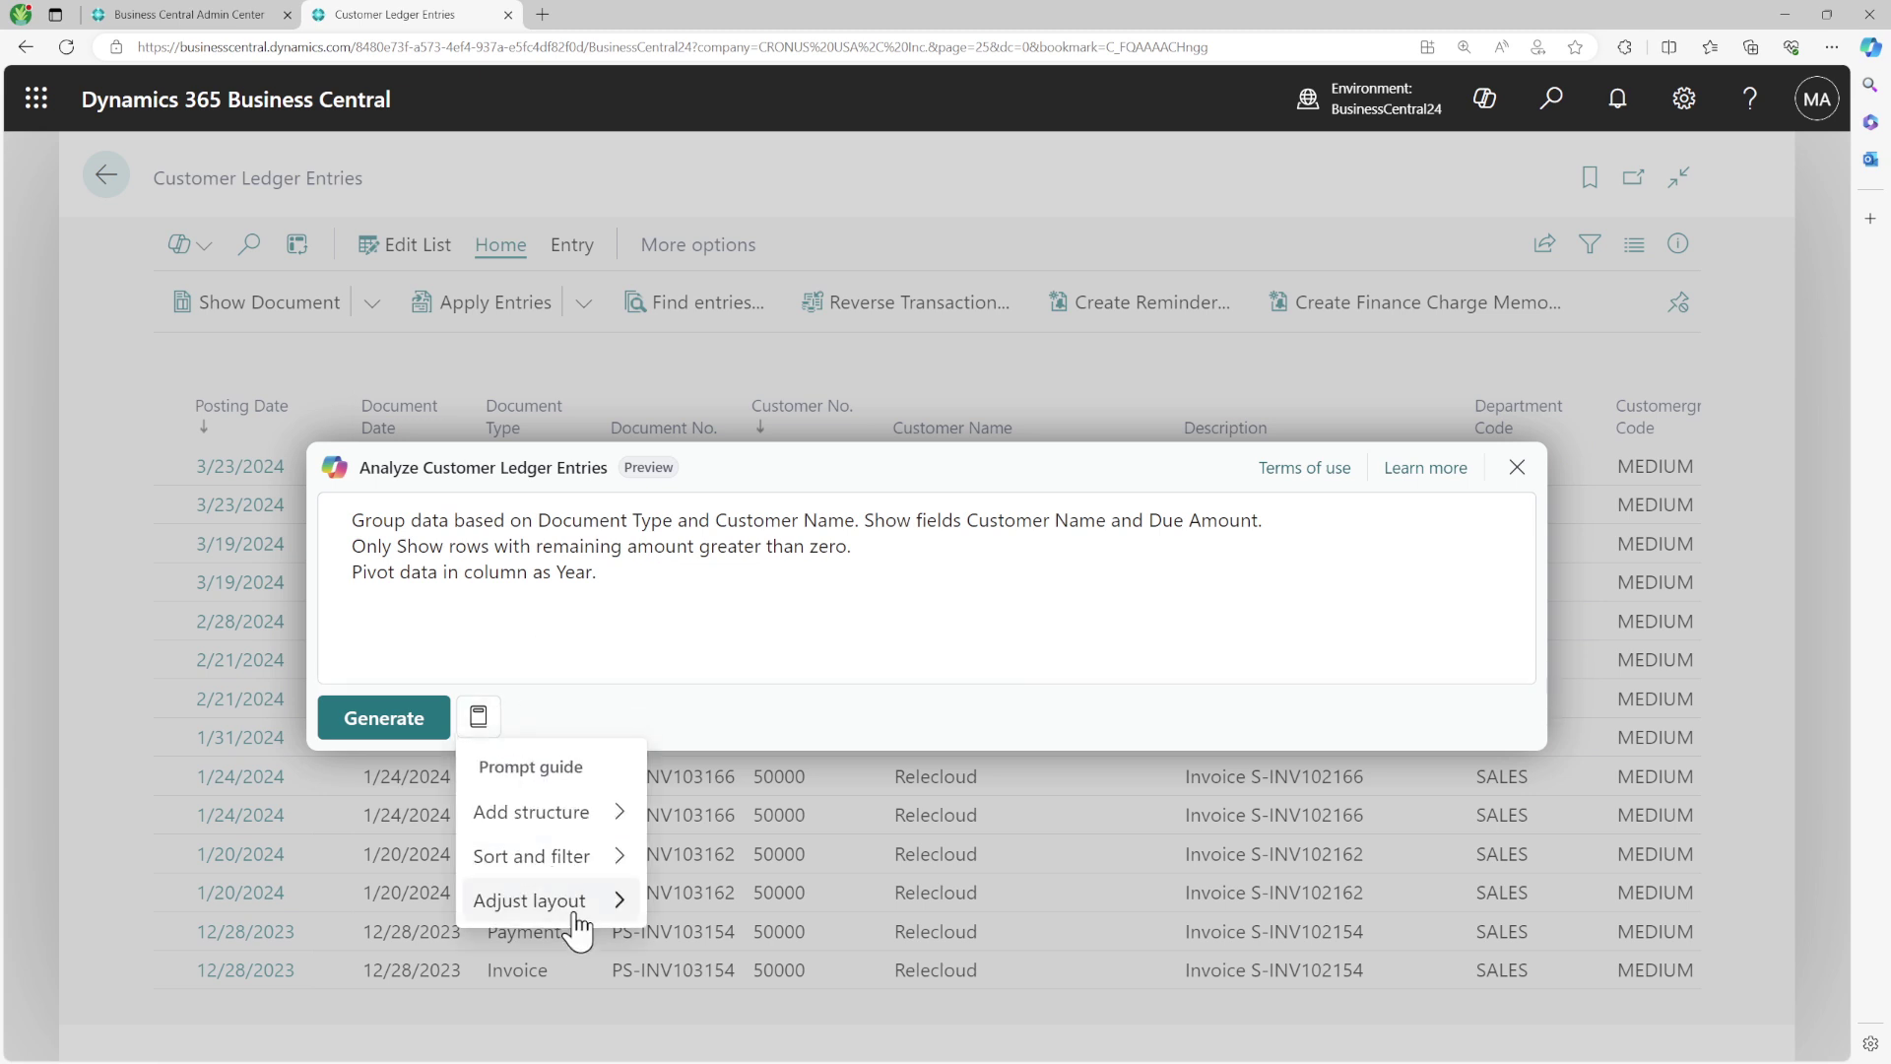
pyautogui.moveTo(576, 901)
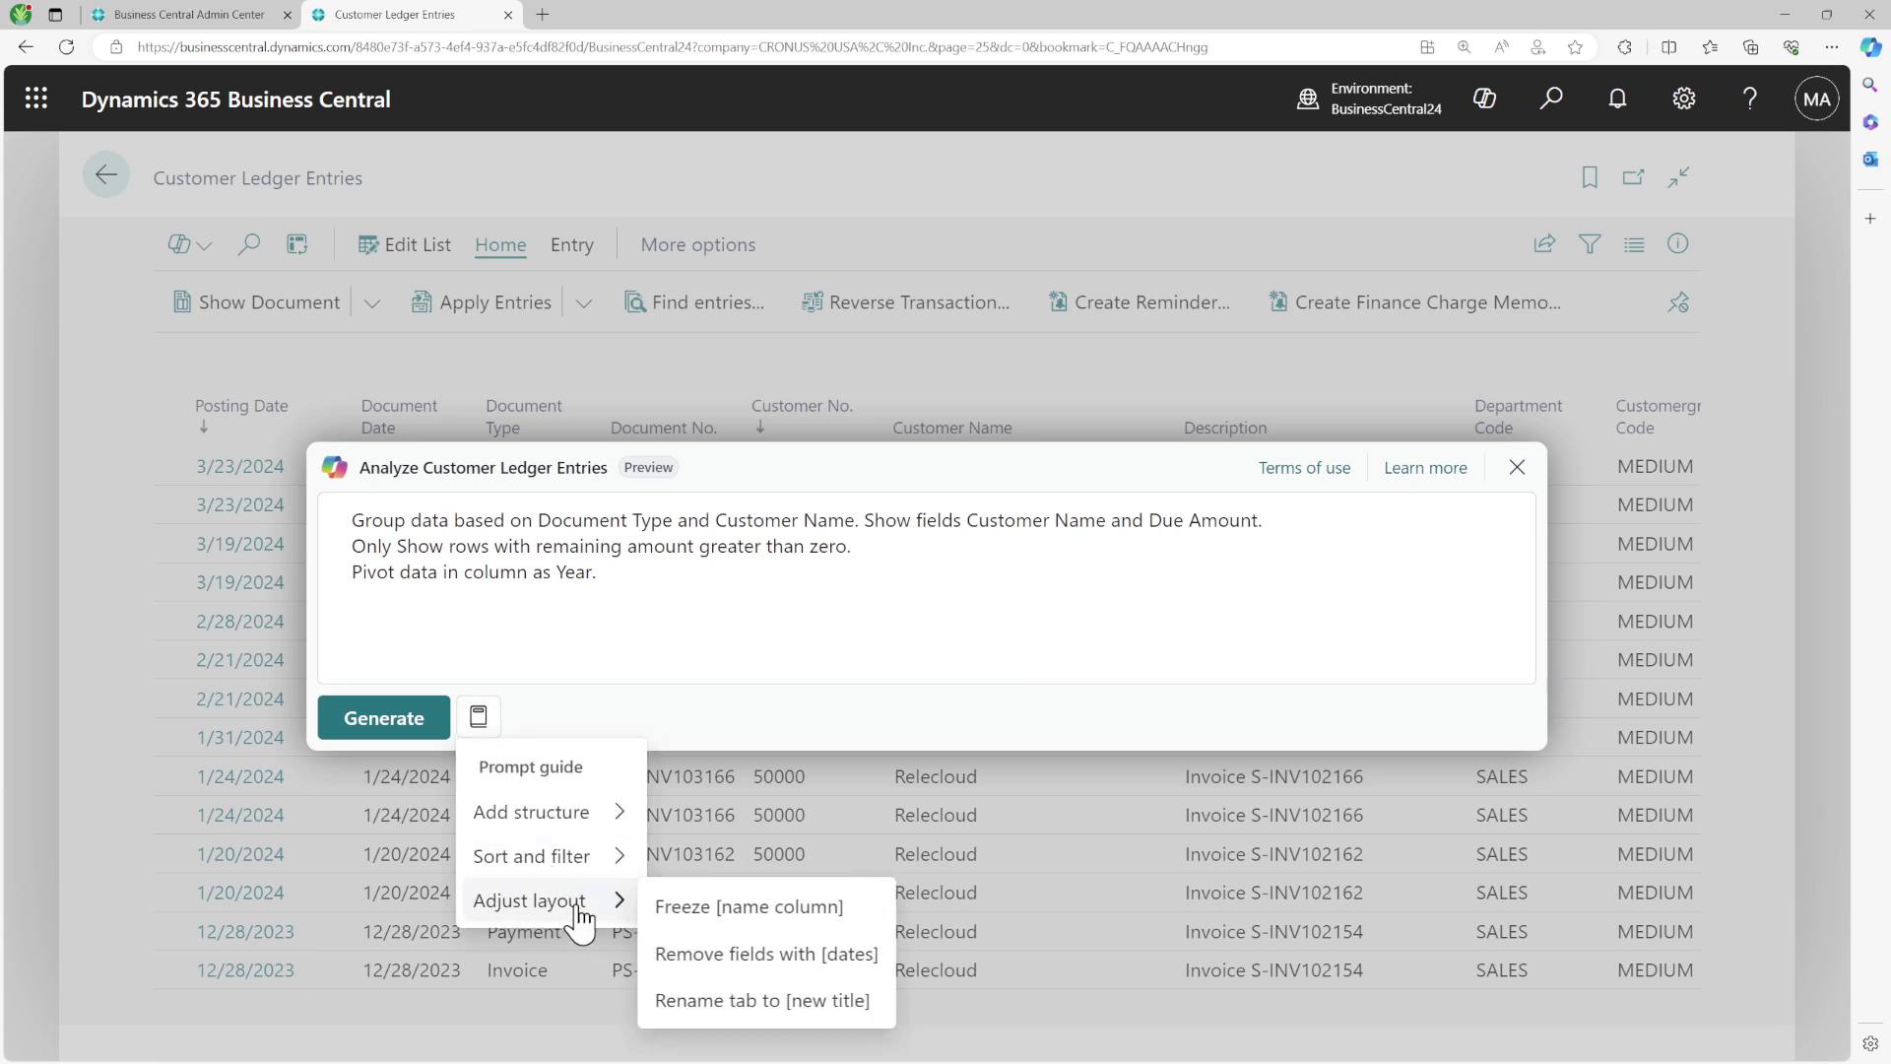
pyautogui.click(778, 1000)
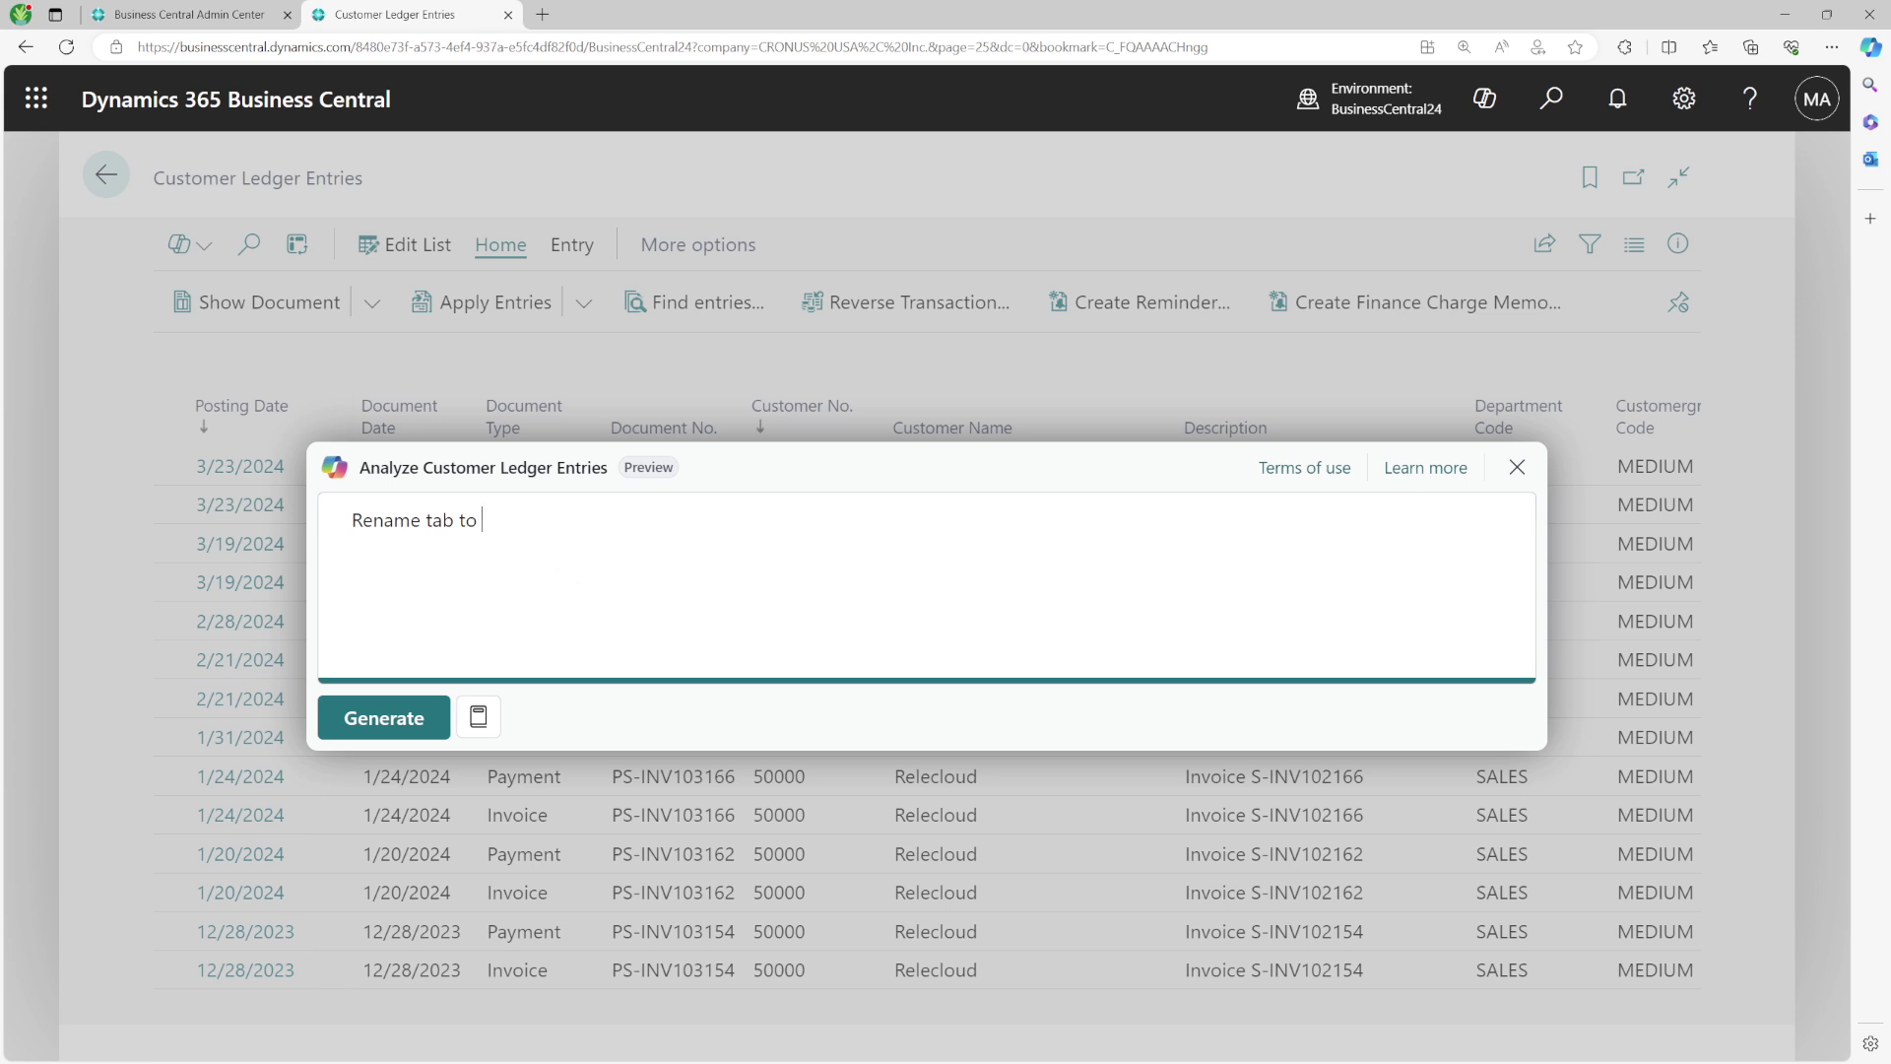
# Precede the rename line with instructions to group by Document Type and Customer Name, show Customer Name, Due Amount, keep remaining amounts above zero and pivot by year
pyautogui.hotkey('alt', 'Tab')
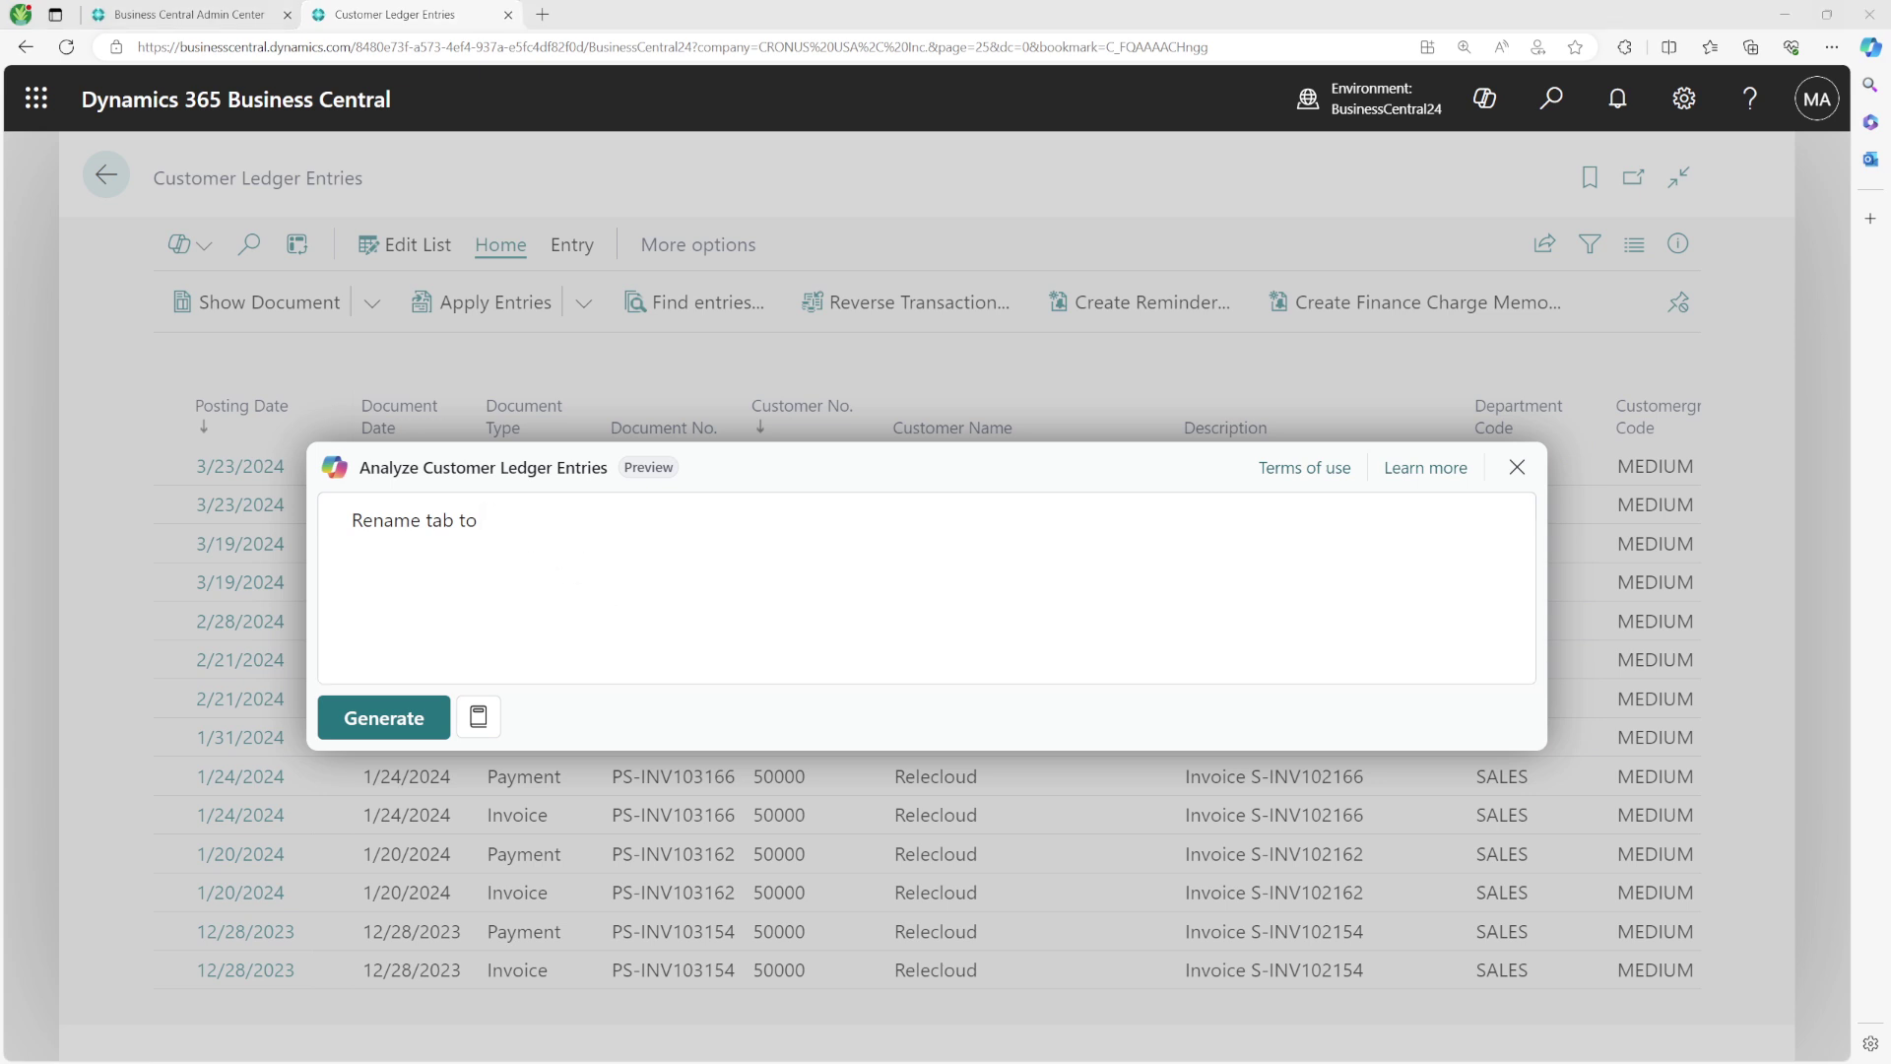
pyautogui.click(351, 523)
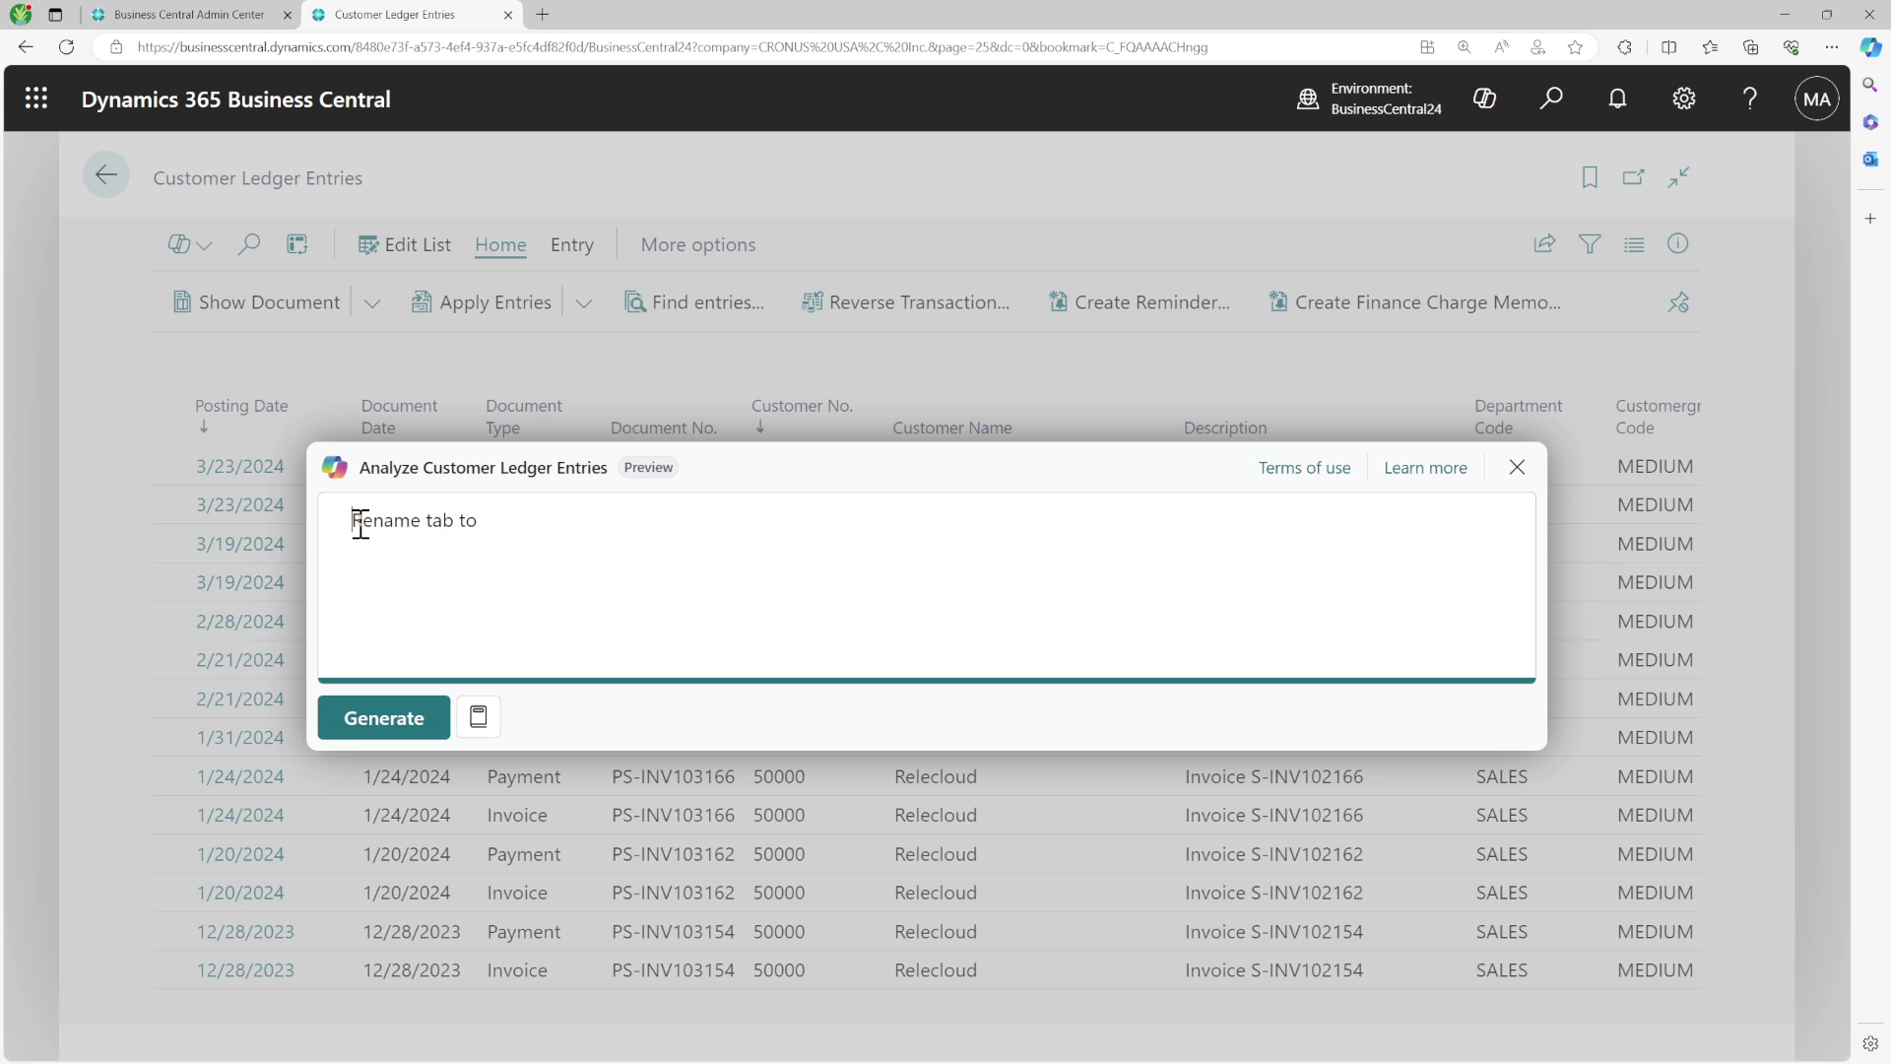
pyautogui.write('Group Data Based on Document Type and Customer Name. Show fields Customer Name, Due Amount. Only show rows with remaining amount greater than zero. Pivot data in column as year.')
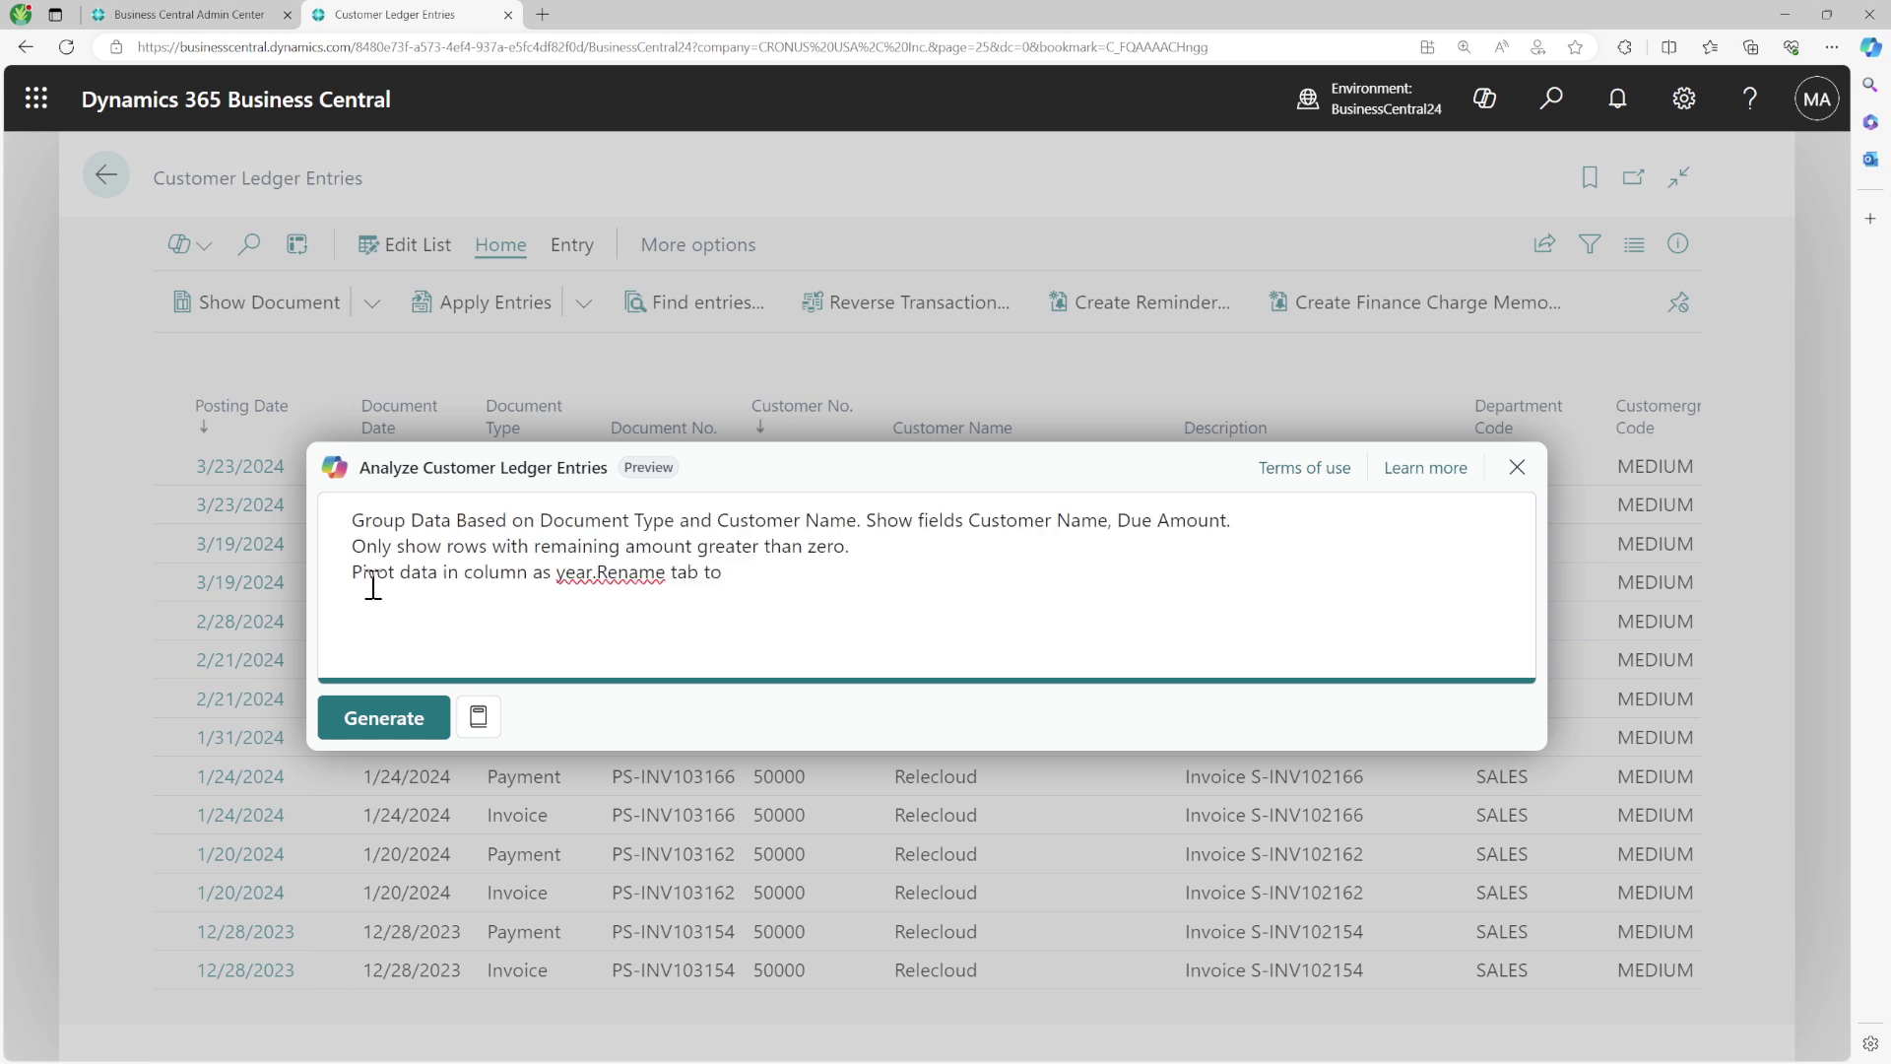
pyautogui.hotkey('shift', 'Return')
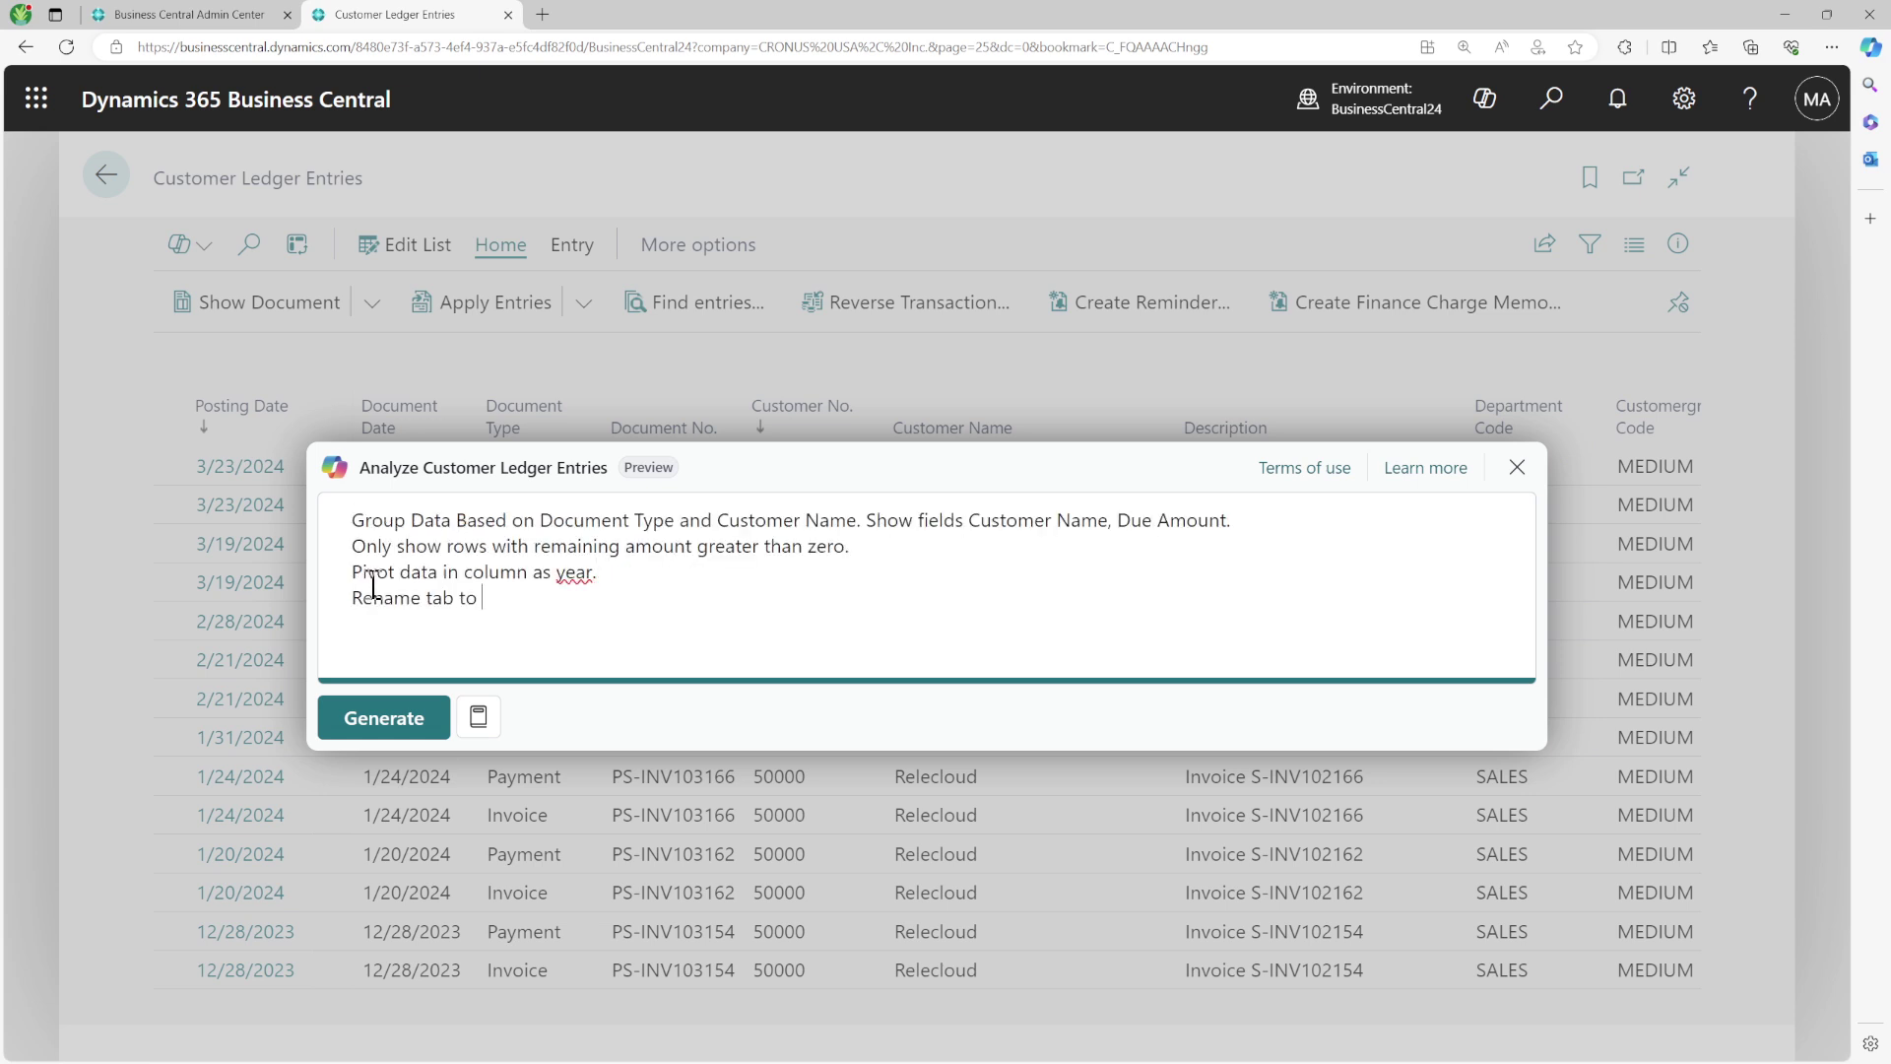
# Complete the rename line with the tab name "Demo View.", review the whole prompt and generate the analysis
pyautogui.write('Demo View.')
pyautogui.moveTo(353, 519); pyautogui.dragTo(884, 600)
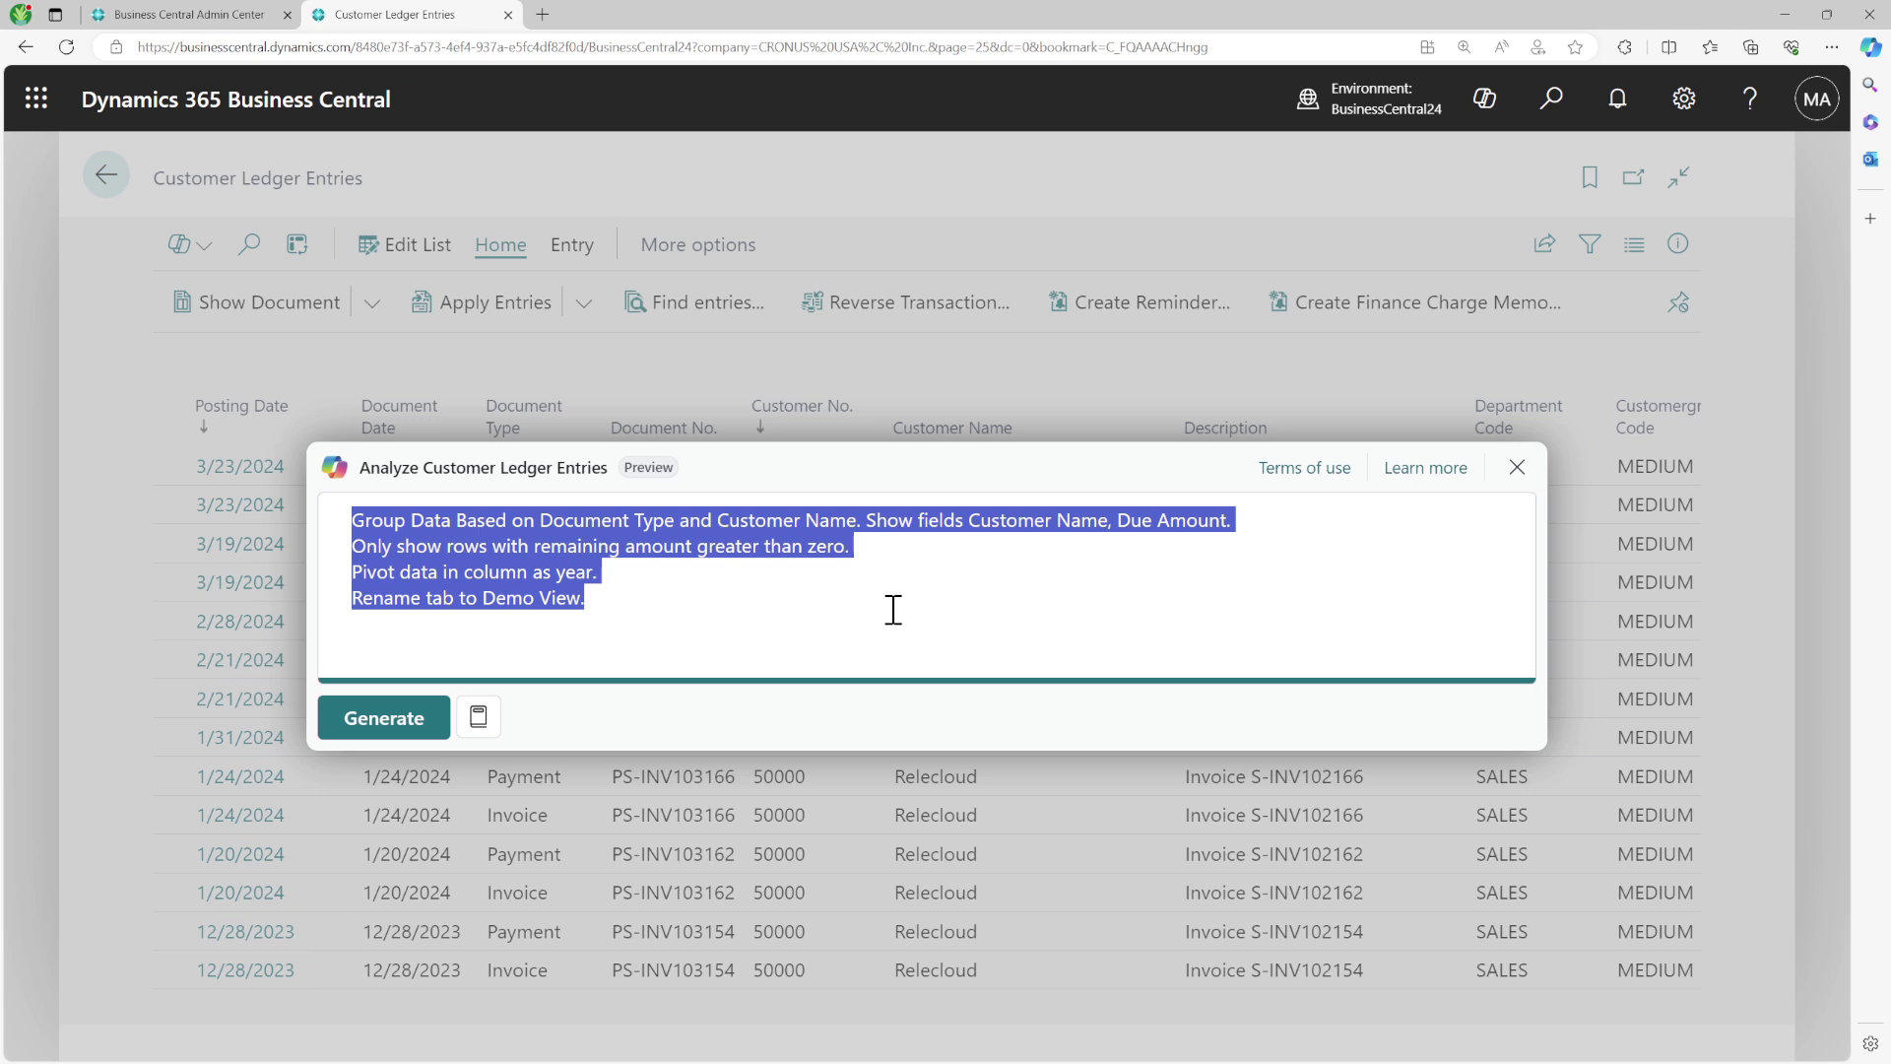
pyautogui.tripleClick(507, 598)
pyautogui.click(507, 598)
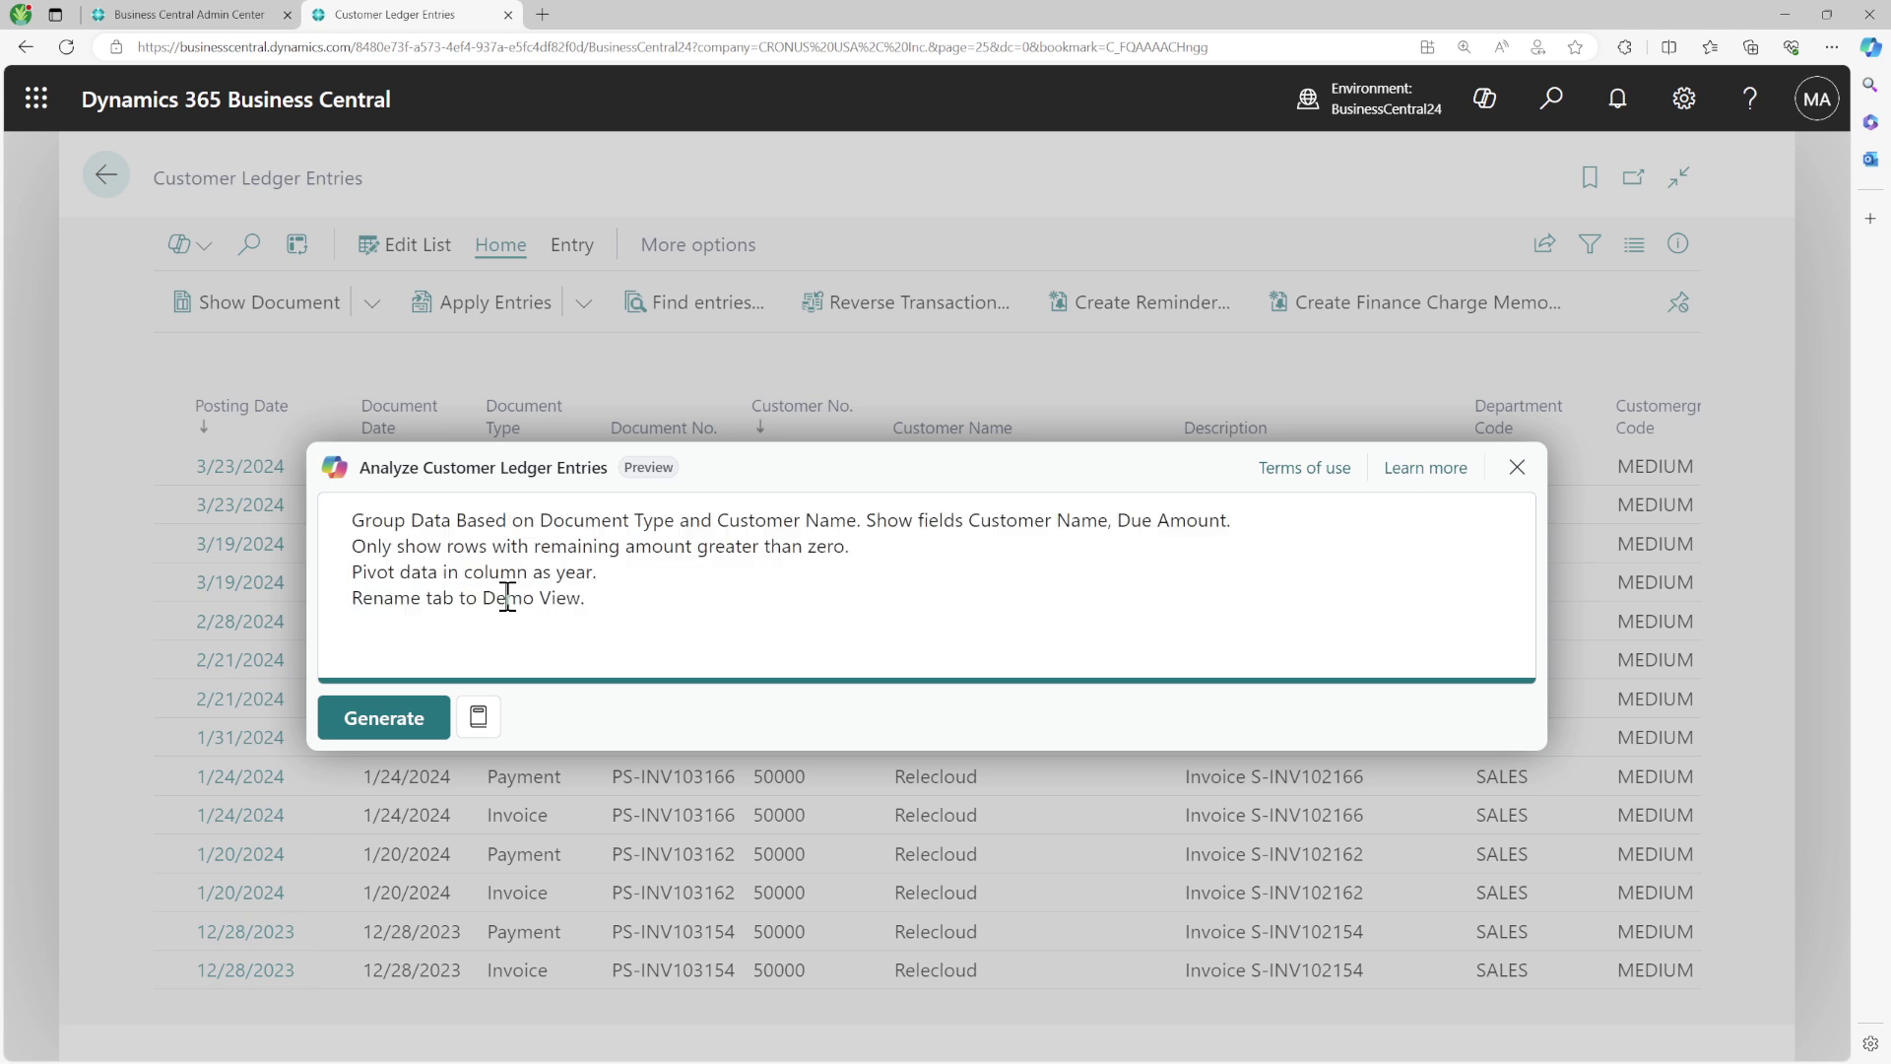
pyautogui.click(399, 724)
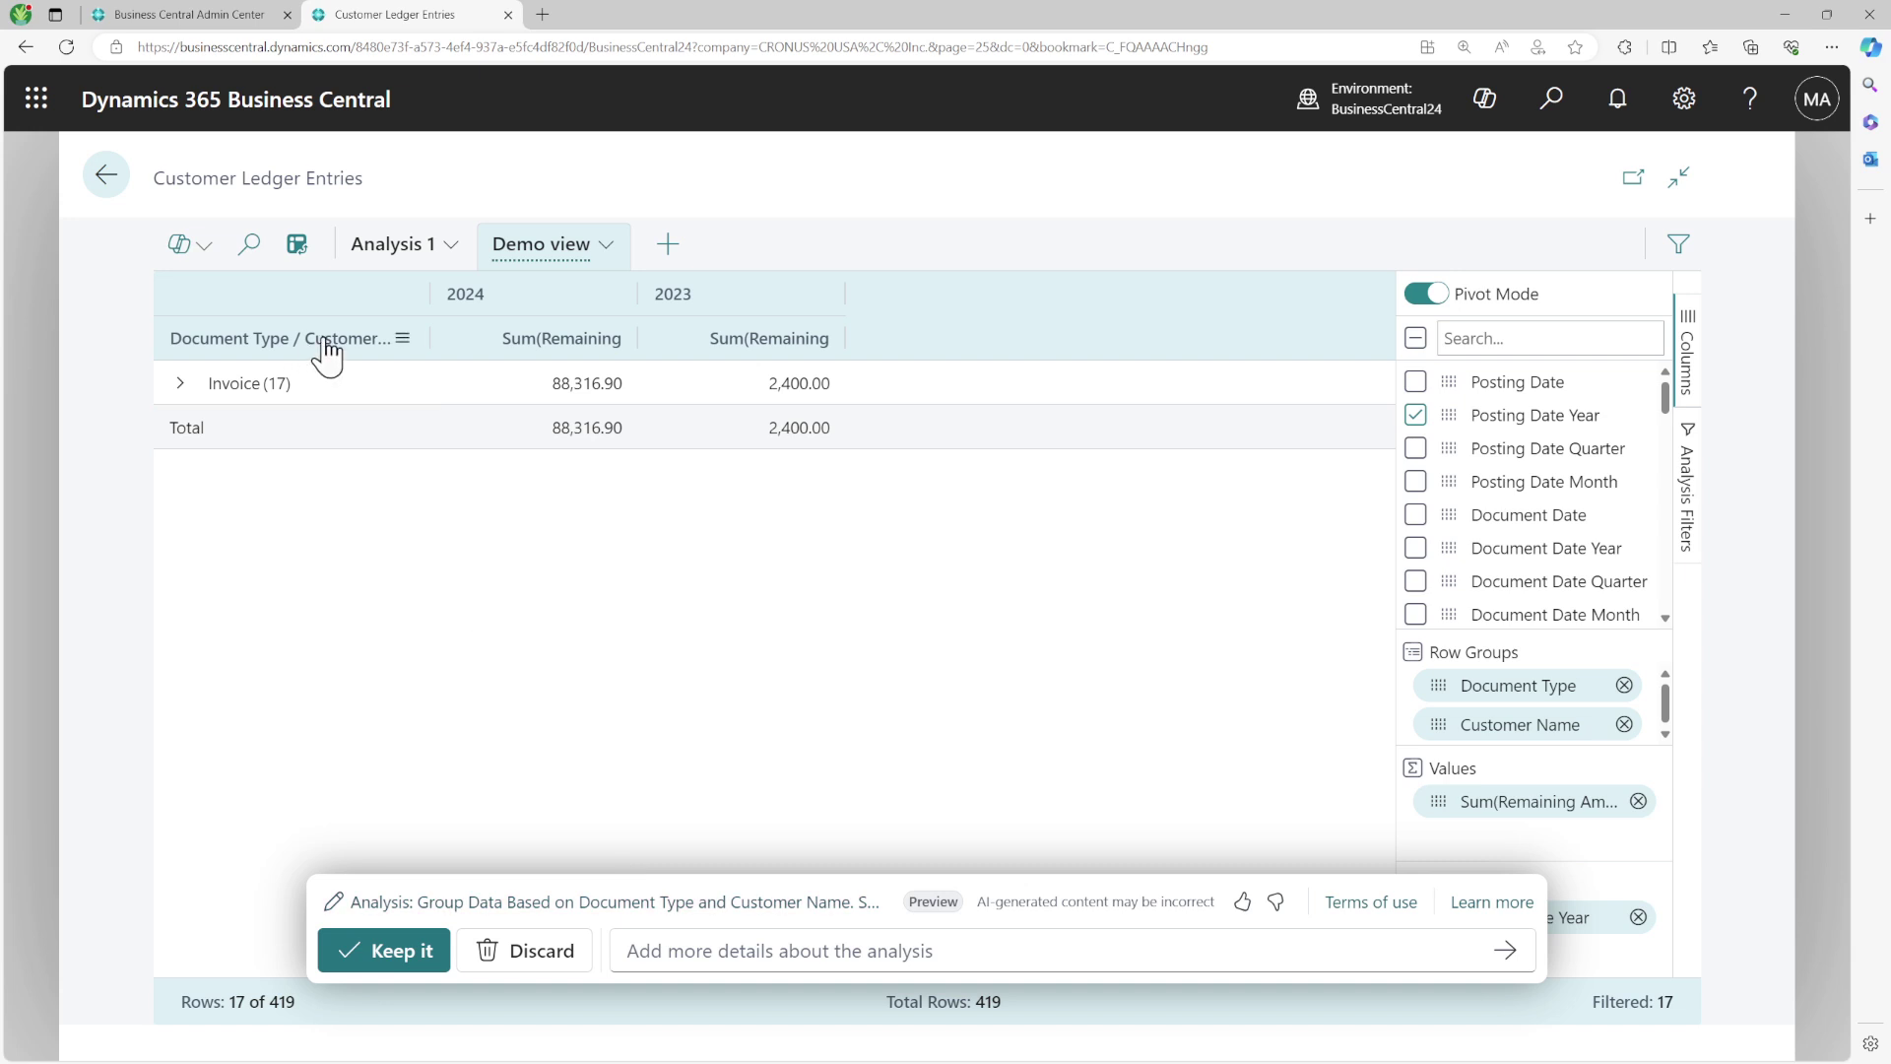
# Expand the Invoice group and inspect the Remaining Amount condition in the analysis filters
pyautogui.click(181, 384)
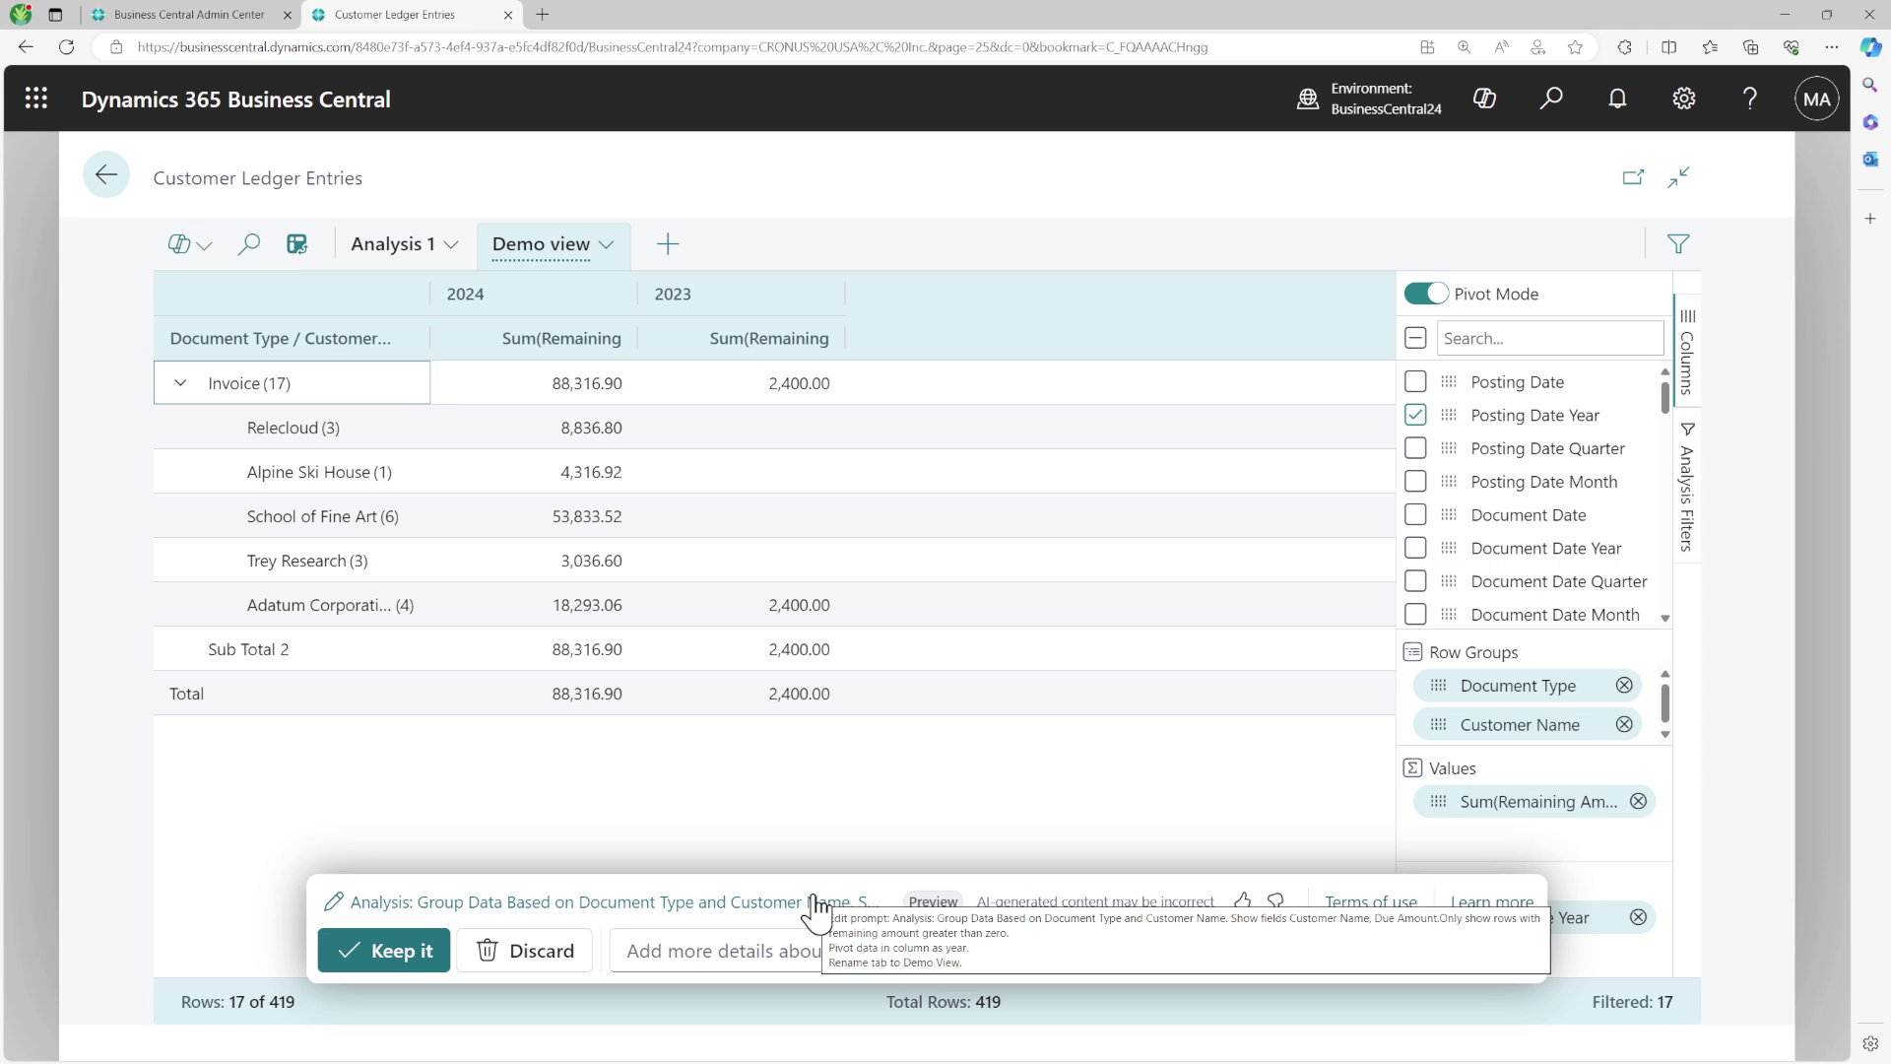
pyautogui.click(1690, 498)
pyautogui.scroll(-6, 1561, 510)
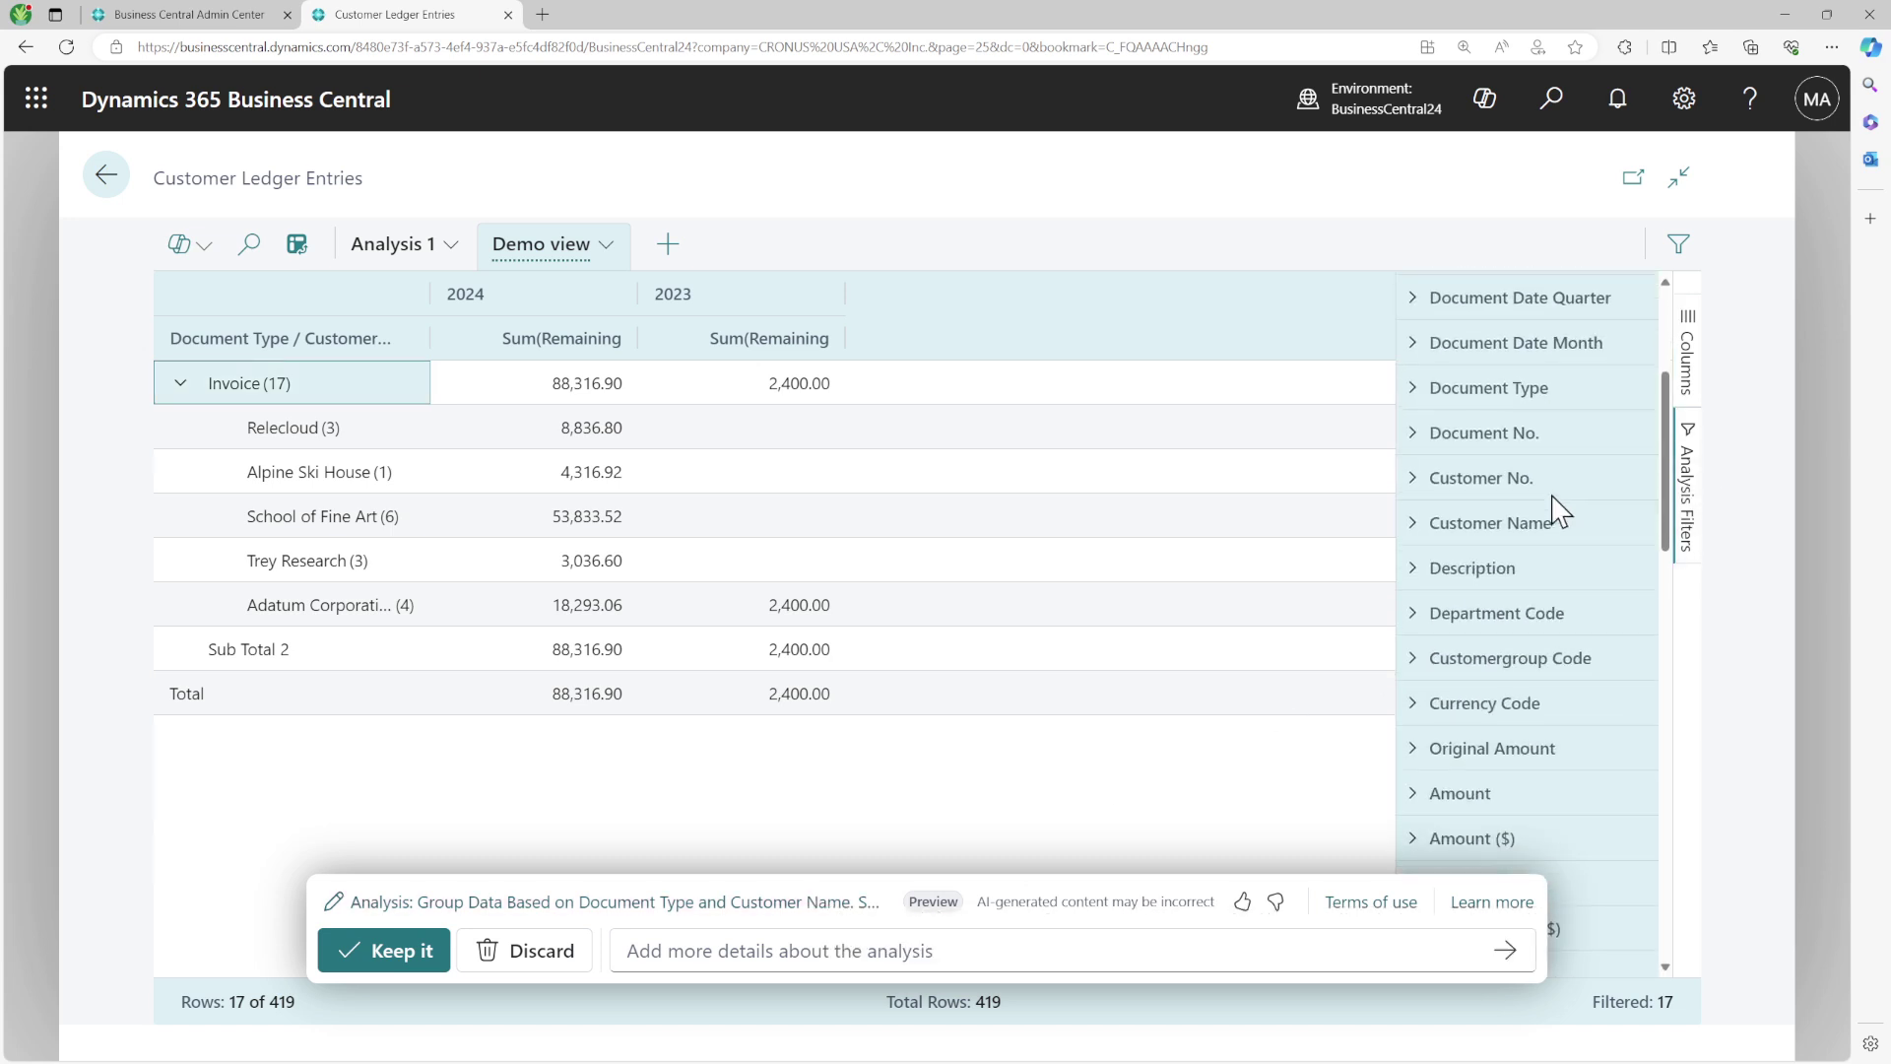
pyautogui.scroll(-2, 1561, 510)
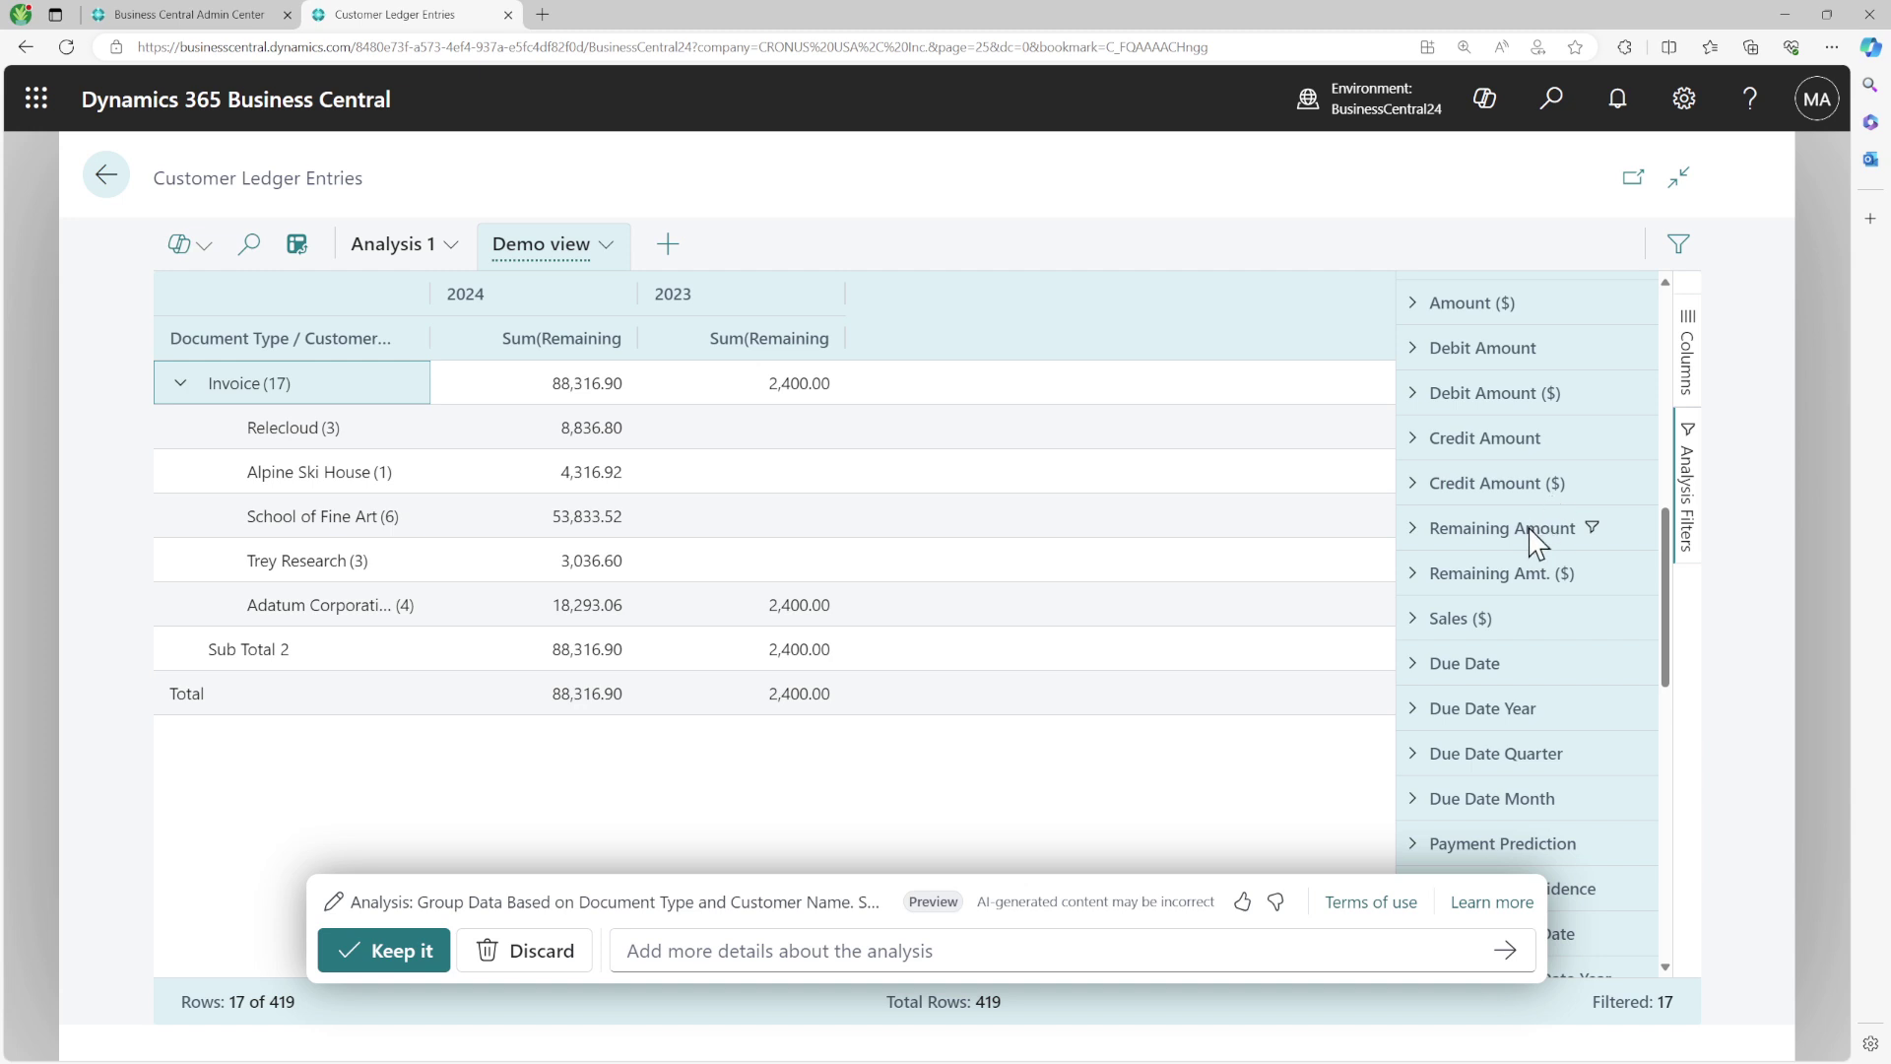
pyautogui.click(1411, 533)
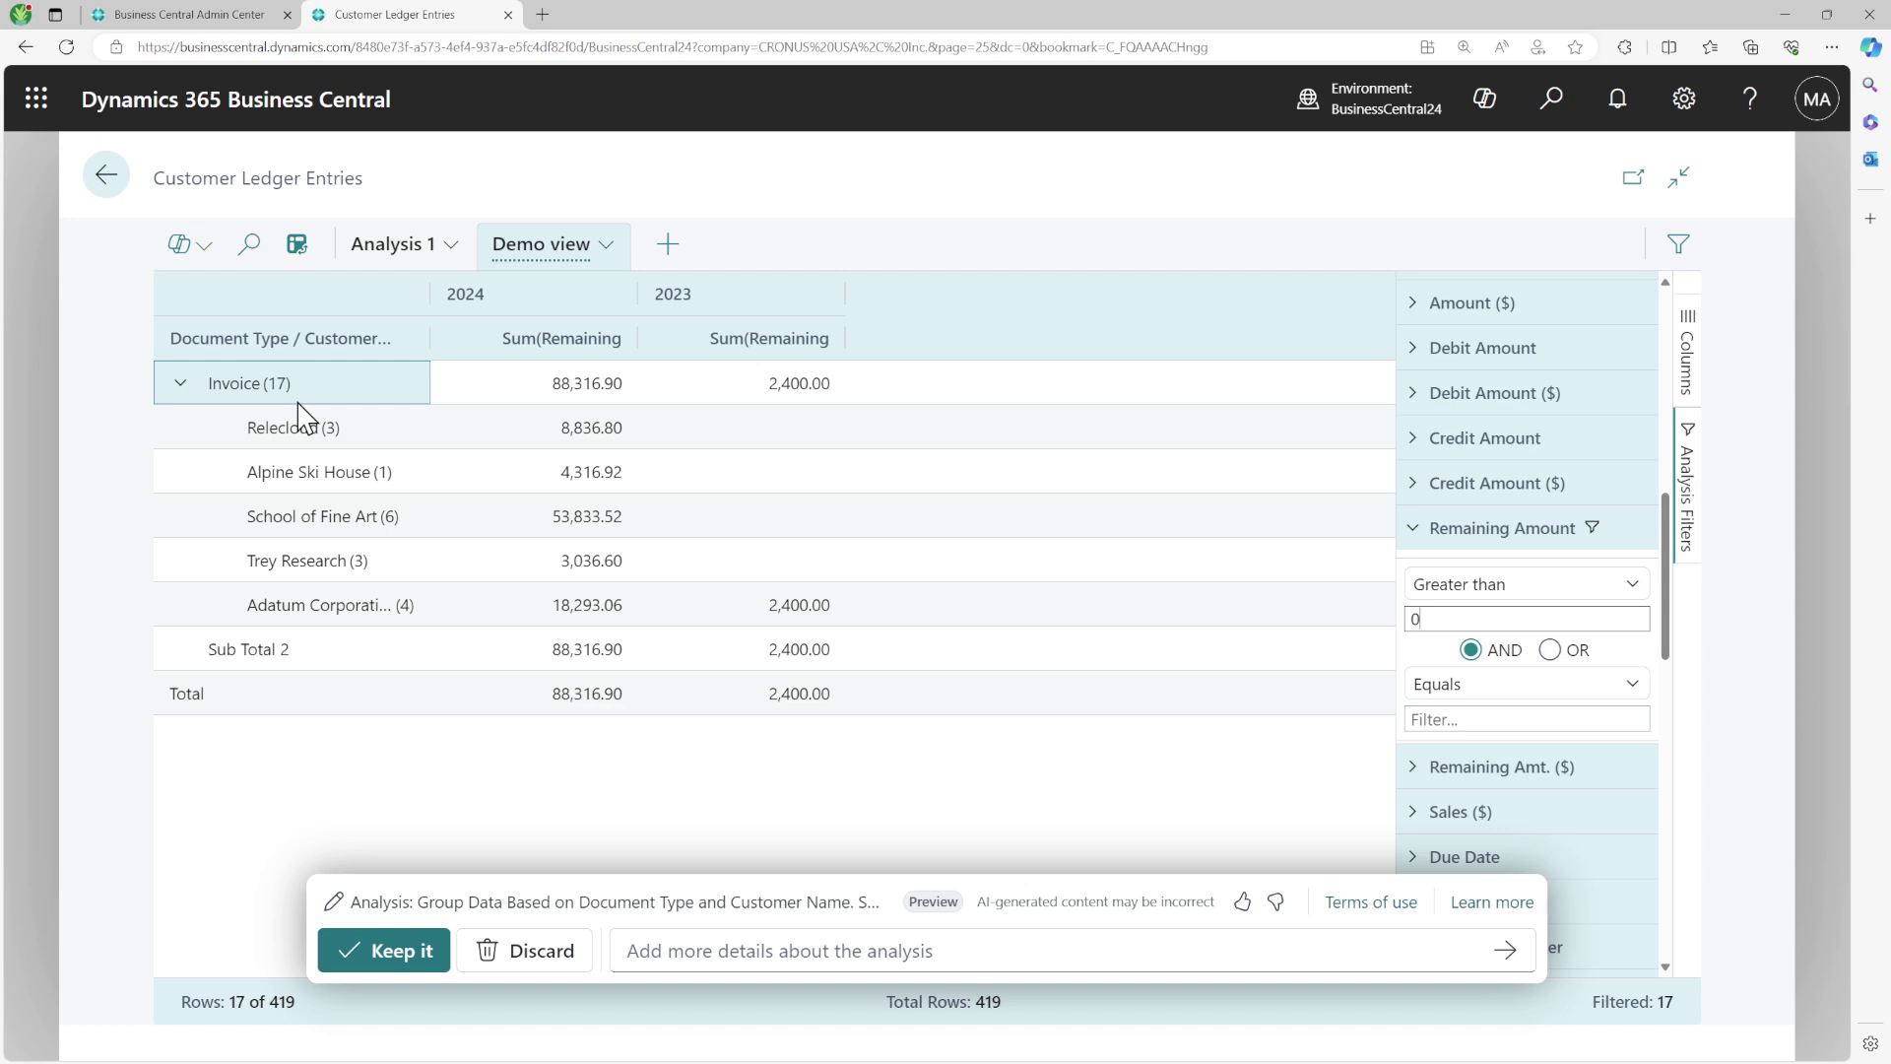
# Collapse and re-expand the Invoice group to review its customer rows, and highlight the notice about AI-generated content
pyautogui.click(180, 383)
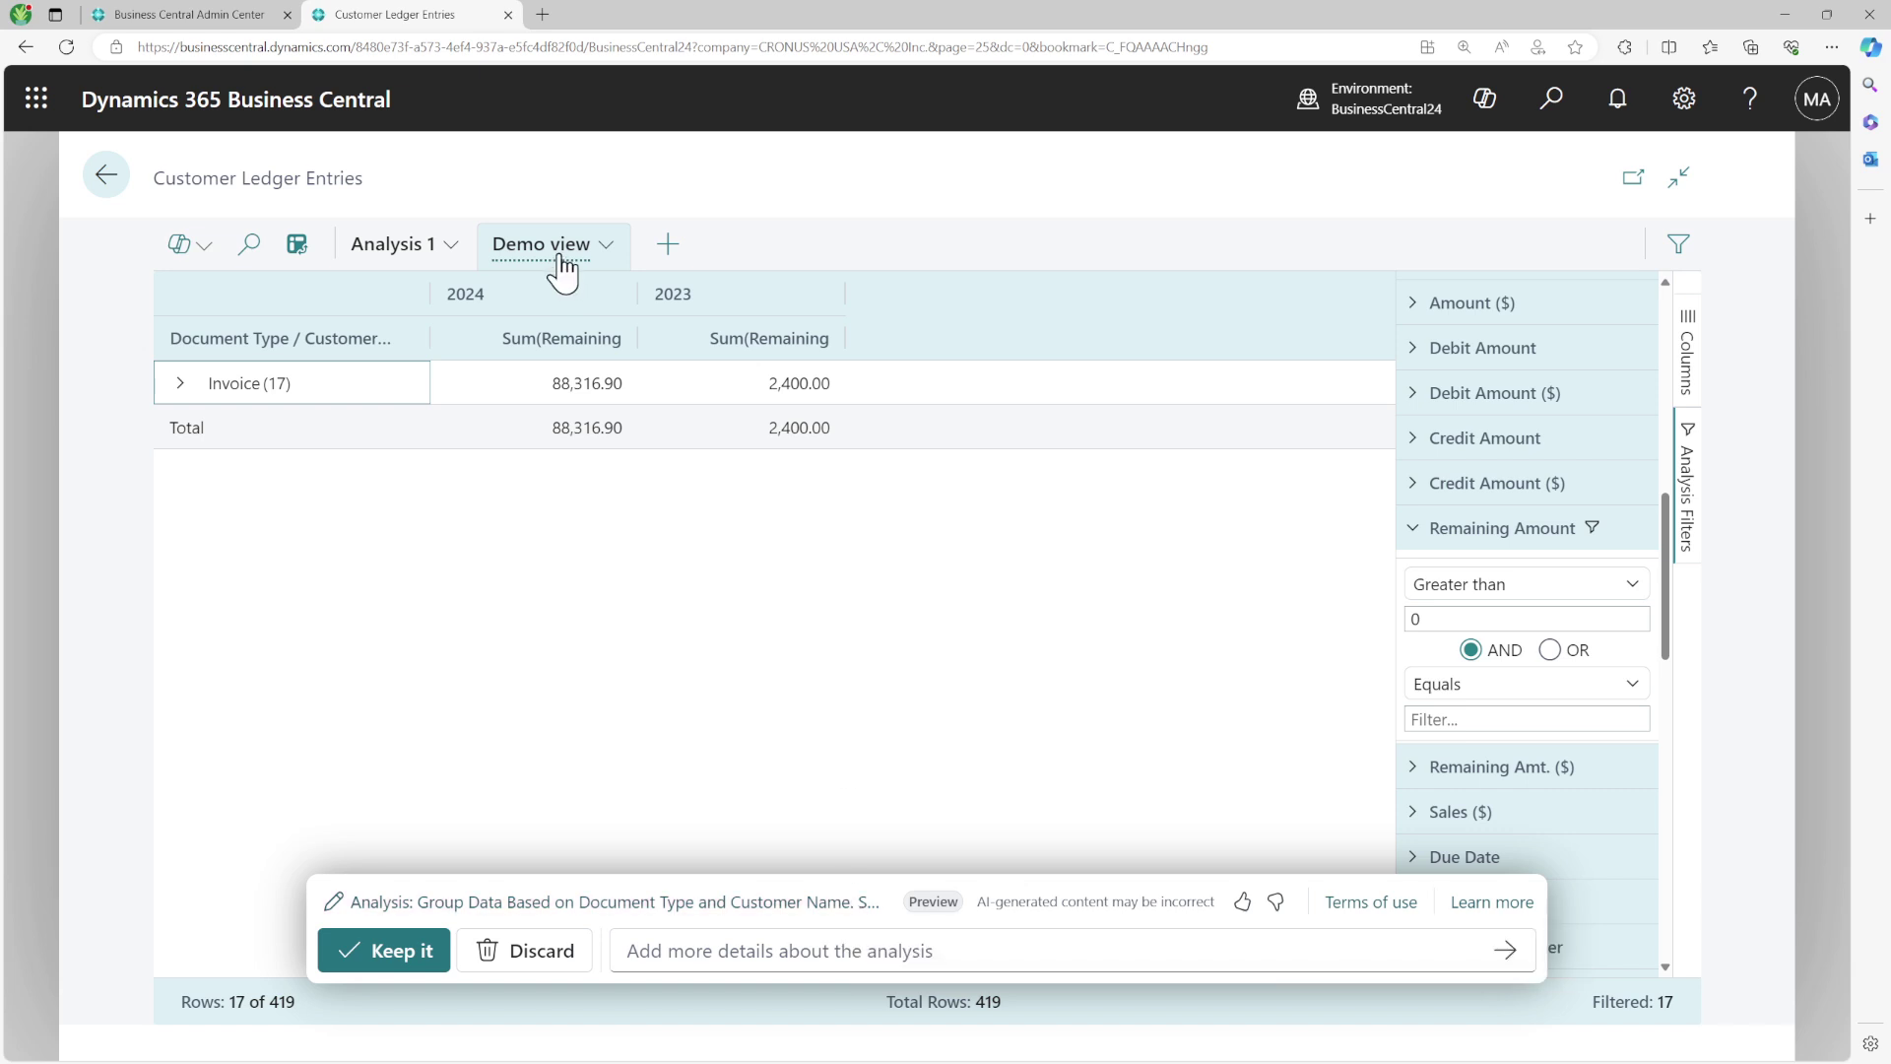
pyautogui.click(181, 383)
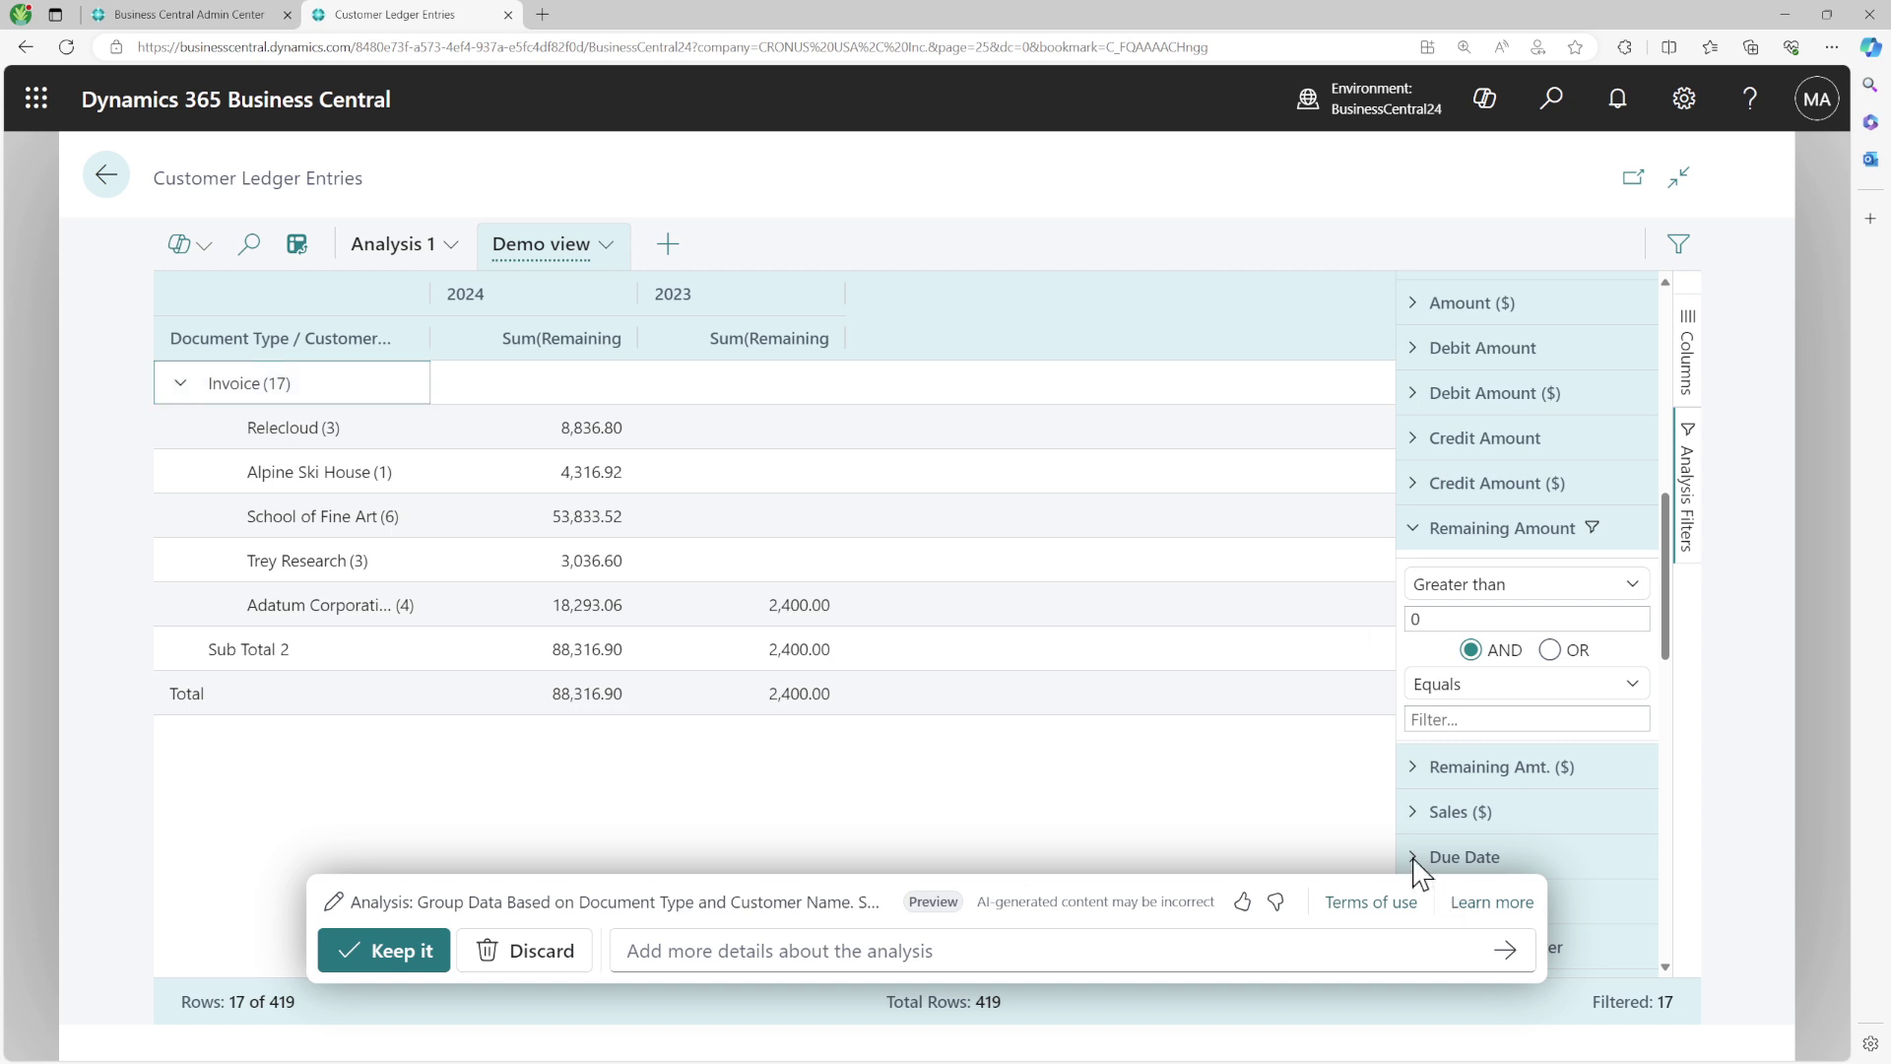
pyautogui.tripleClick(1066, 902)
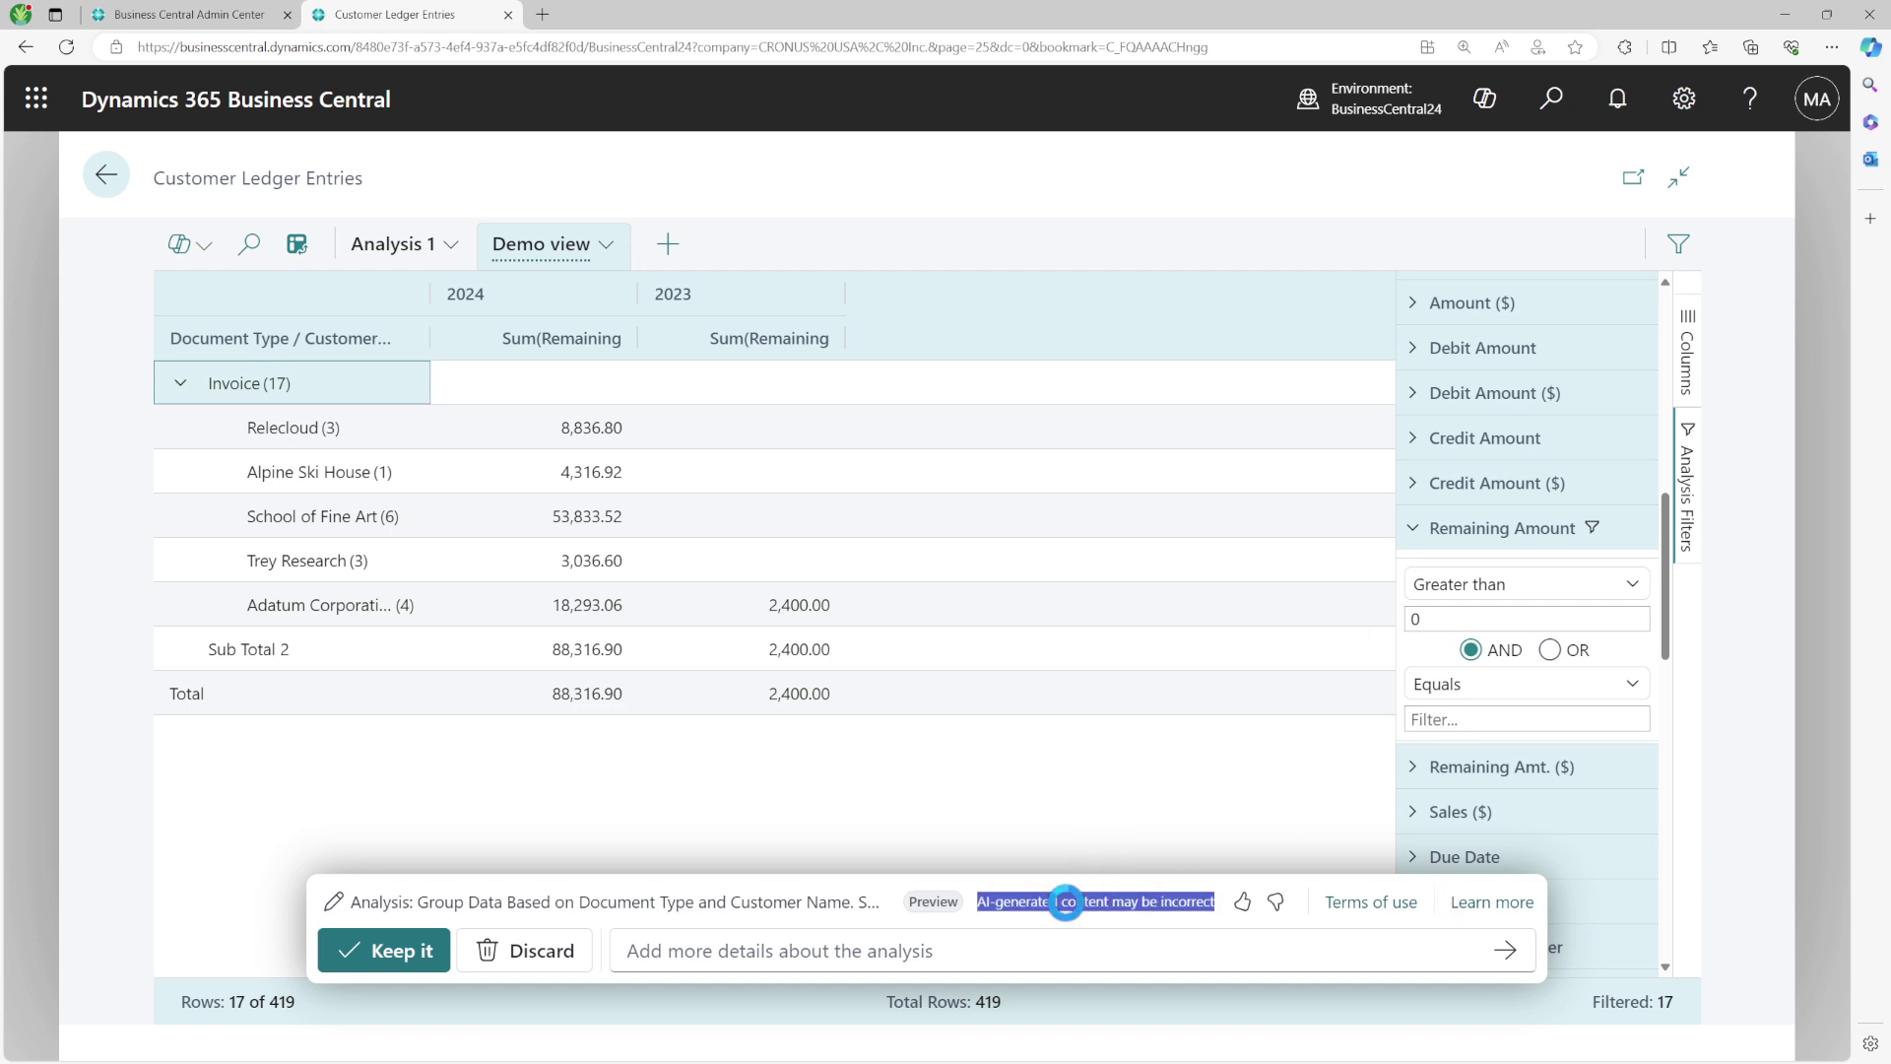